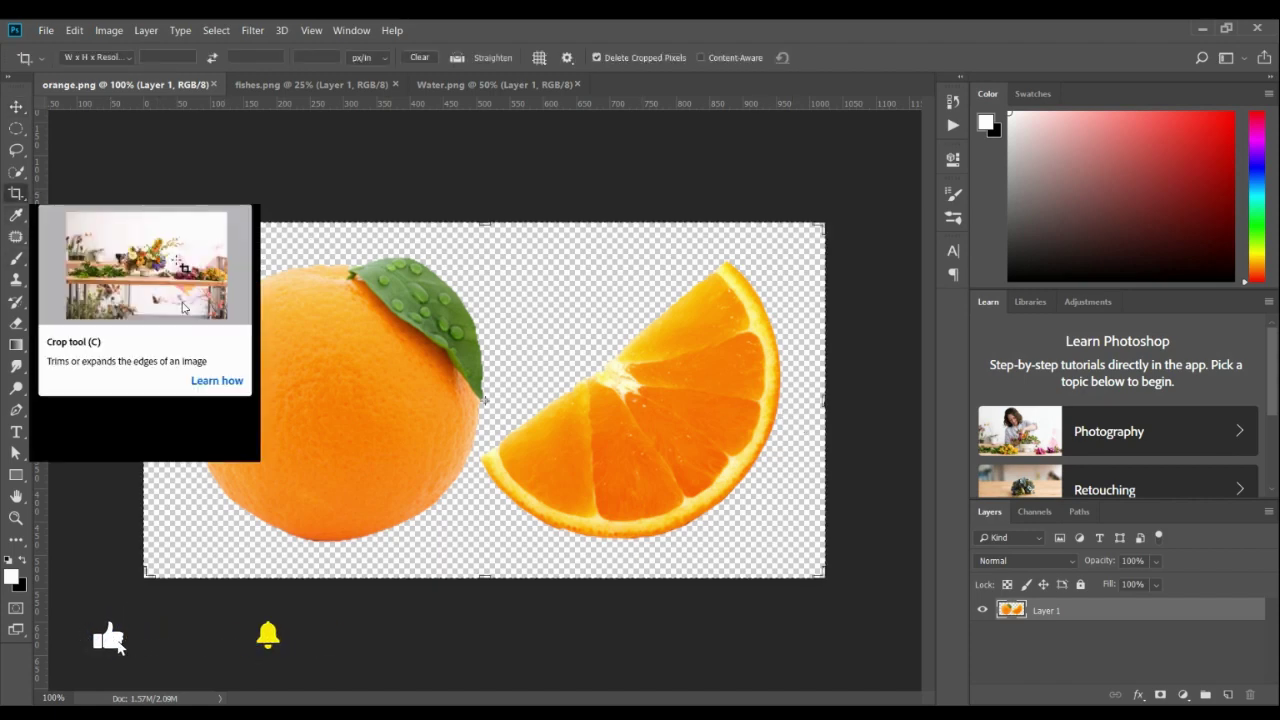
Crop the canvas outward above, below and on both sides of the fruit, then commit.
{"action": "left_click", "coordinate": [18, 195]}
{"action": "left_click_drag", "start_coordinate": [484, 222], "coordinate": [477, 197]}
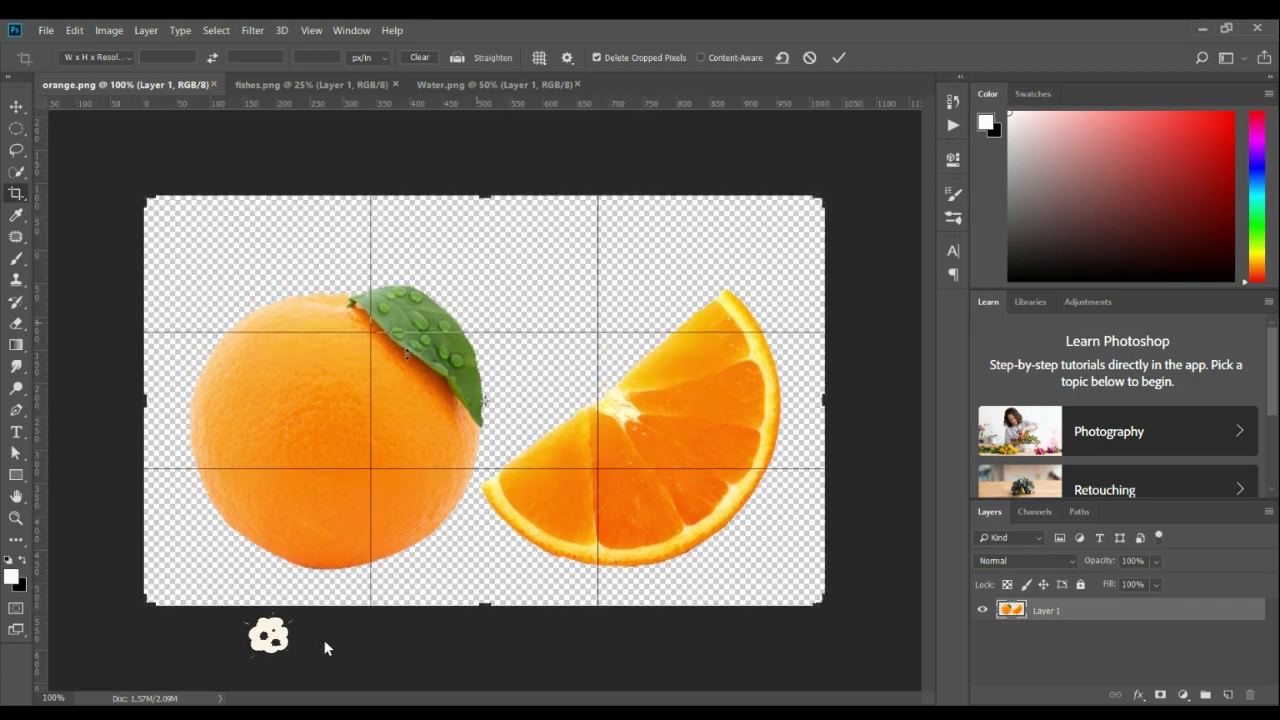
{"action": "left_click_drag", "start_coordinate": [485, 607], "coordinate": [487, 630]}
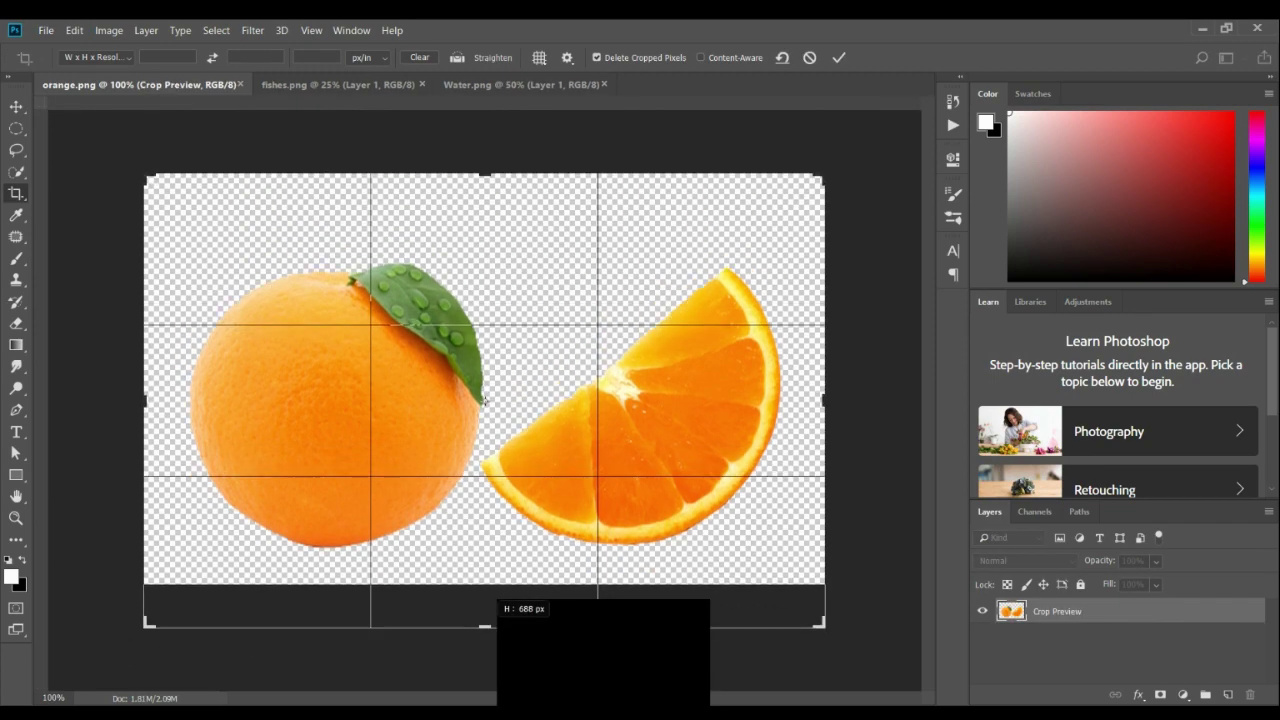
{"action": "left_click_drag", "start_coordinate": [818, 401], "coordinate": [906, 401]}
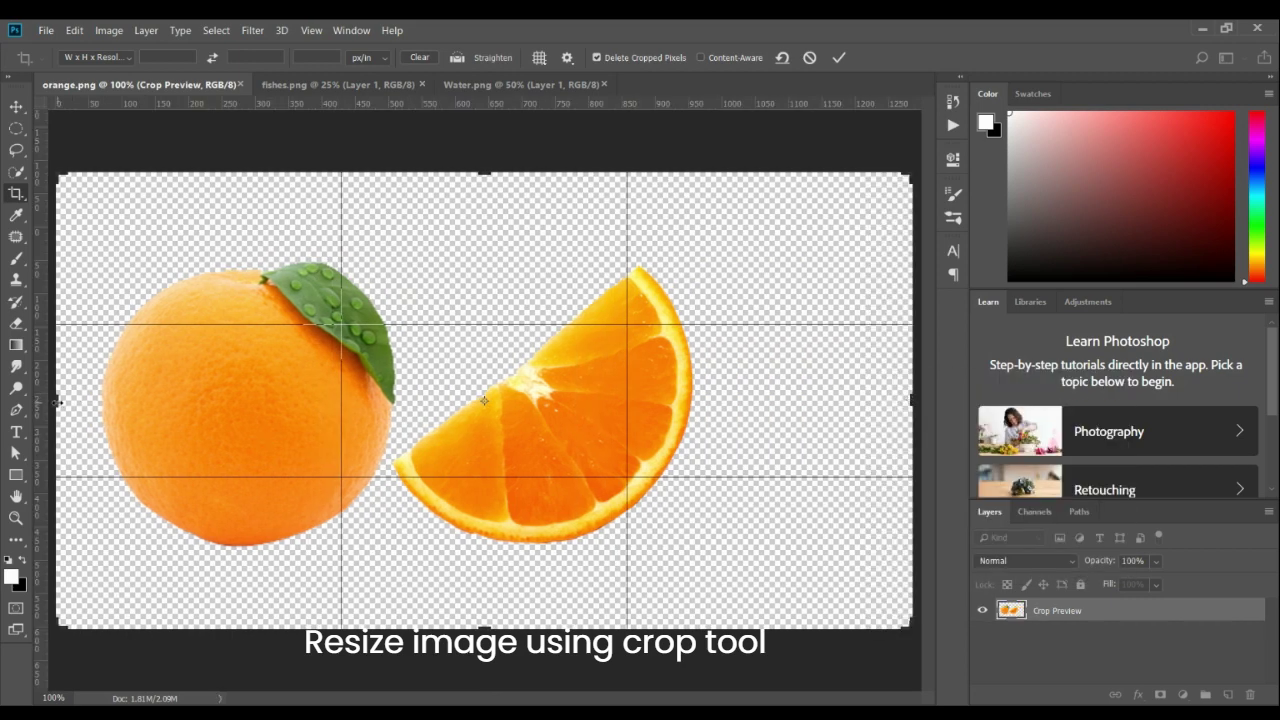
{"action": "left_click_drag", "start_coordinate": [58, 401], "coordinate": [165, 411]}
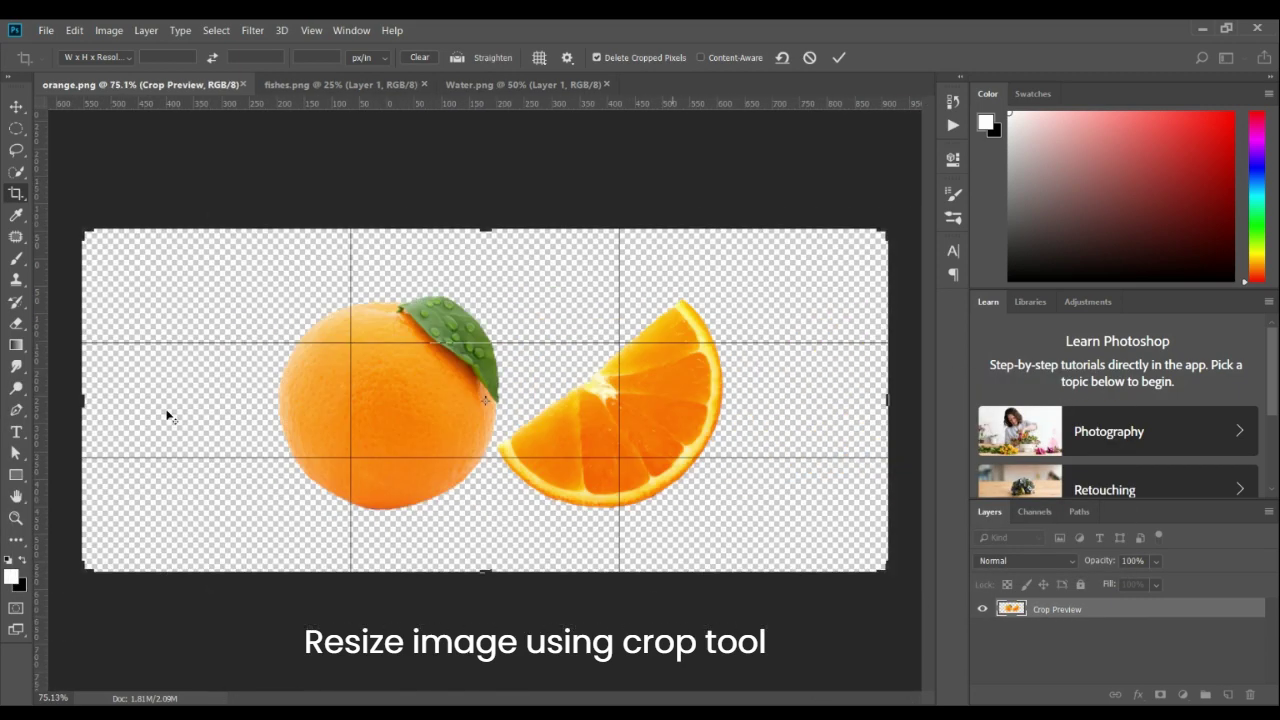
{"action": "left_click_drag", "start_coordinate": [81, 407], "coordinate": [125, 407]}
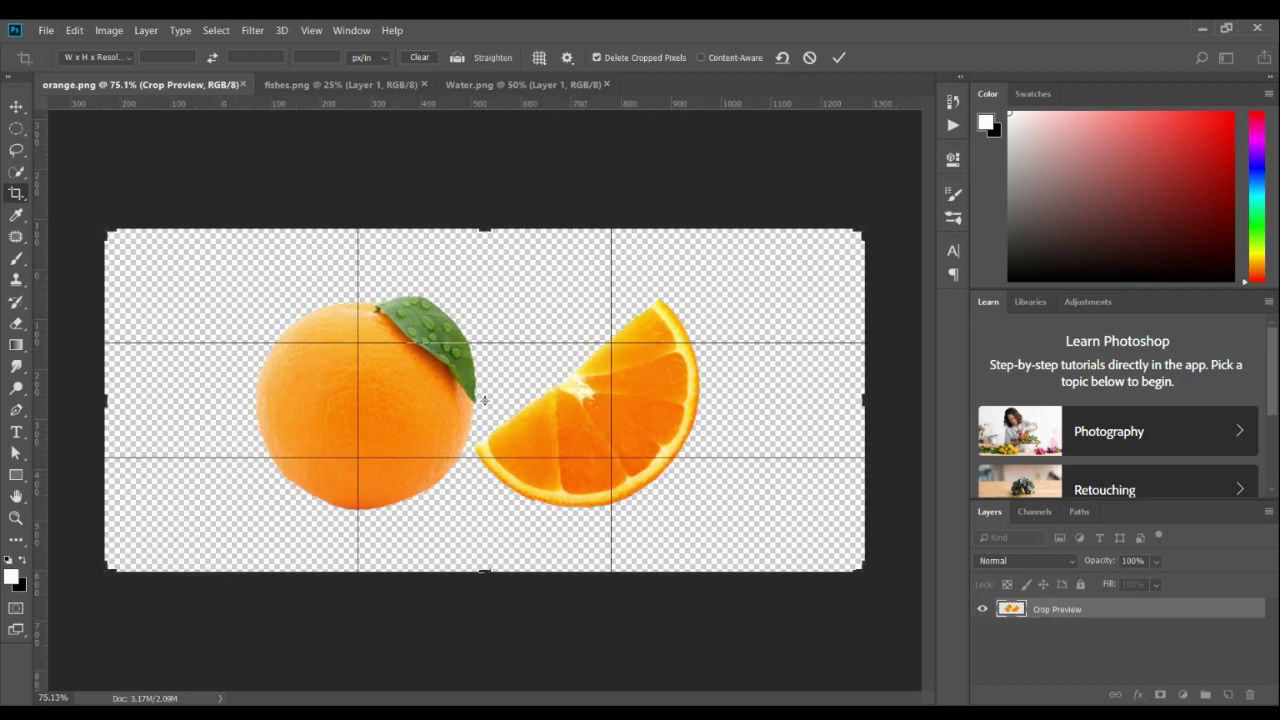
{"action": "left_click", "coordinate": [843, 59]}
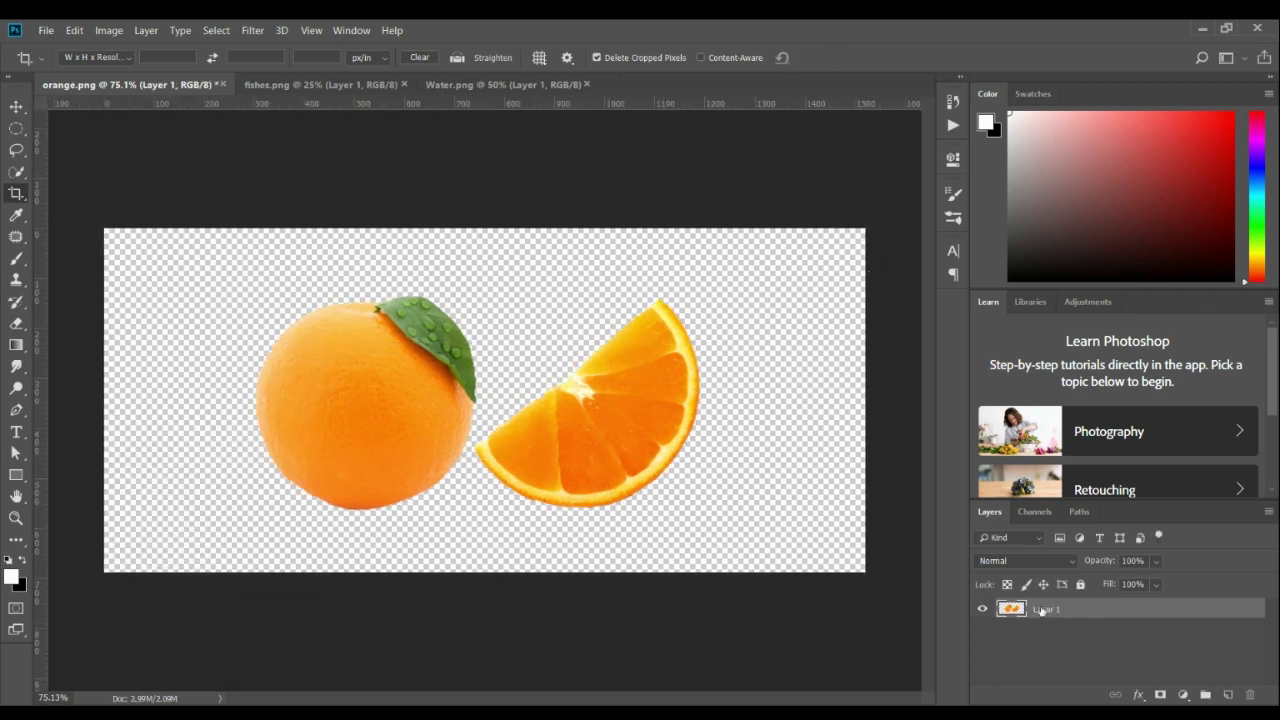
Crop again to make the canvas taller, reaching 805 px high.
{"action": "left_click", "coordinate": [505, 298]}
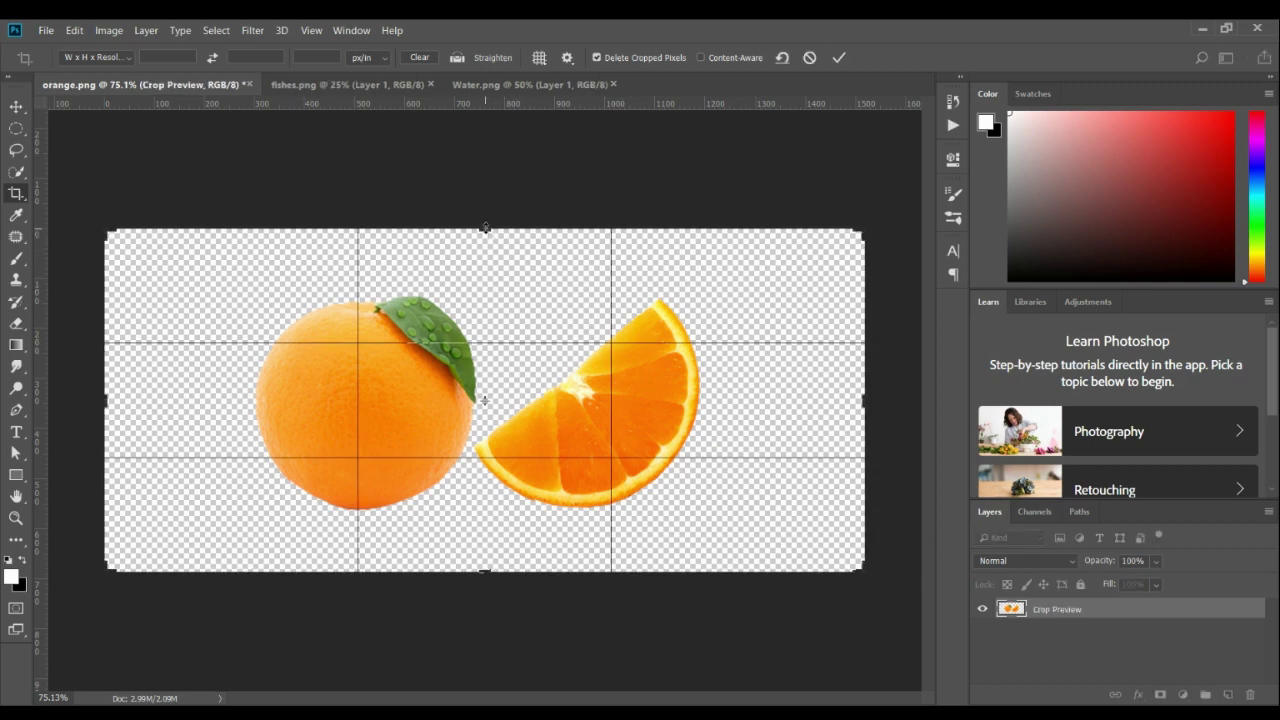
{"action": "left_click_drag", "start_coordinate": [485, 227], "coordinate": [485, 213]}
{"action": "left_click_drag", "start_coordinate": [485, 580], "coordinate": [485, 608]}
{"action": "left_click", "coordinate": [838, 58]}
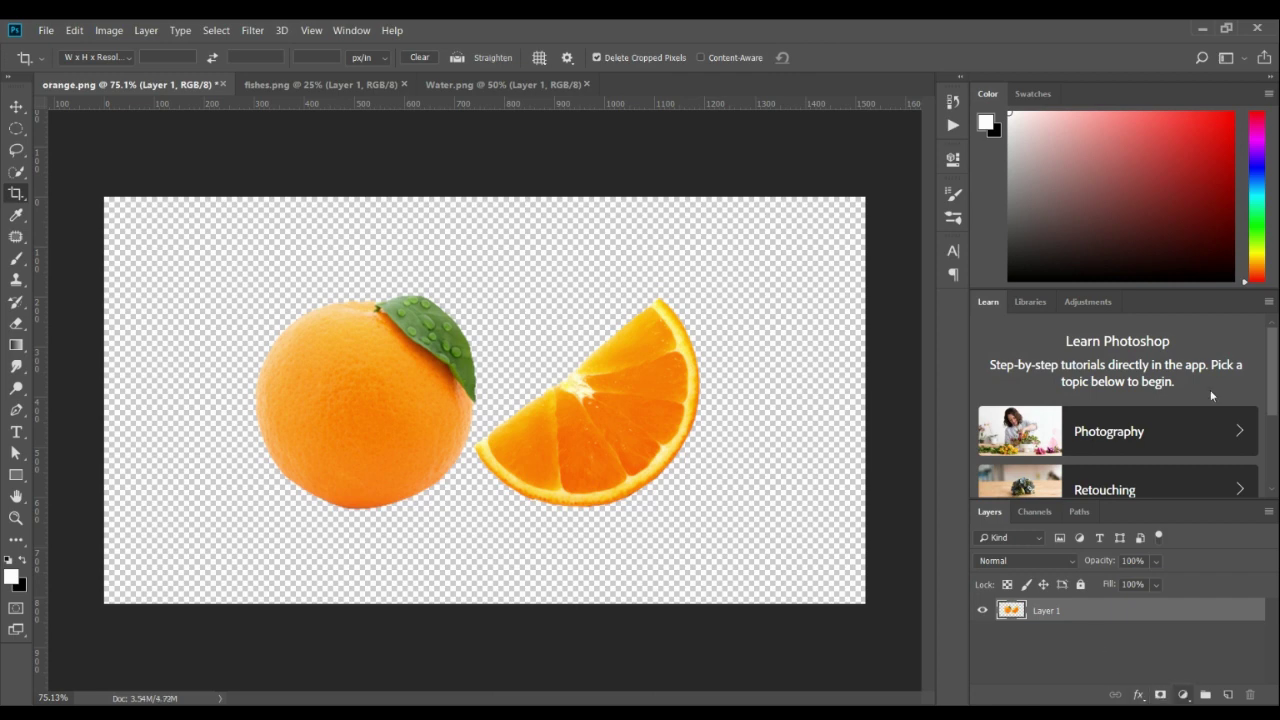
Add a Gradient Fill layer from the Black, White preset with the dark stop changed to light grey.
{"action": "left_click", "coordinate": [1192, 415]}
{"action": "left_click", "coordinate": [803, 271]}
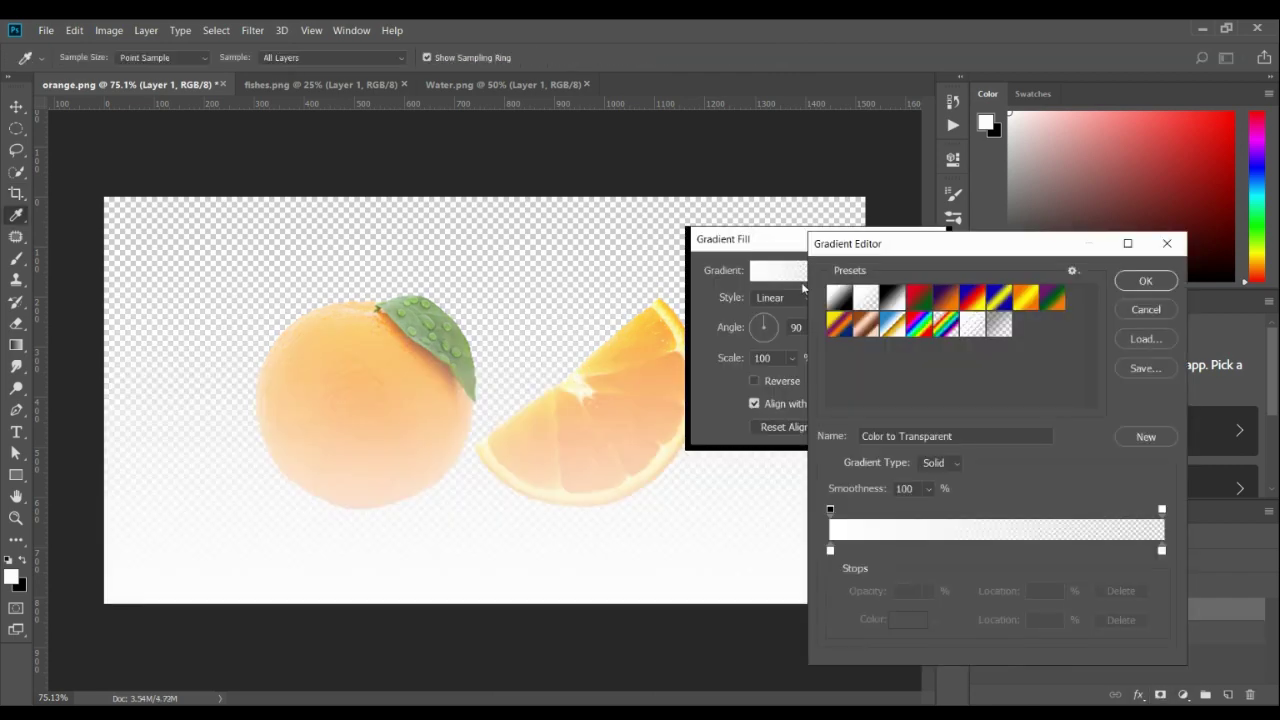
{"action": "left_click", "coordinate": [888, 305]}
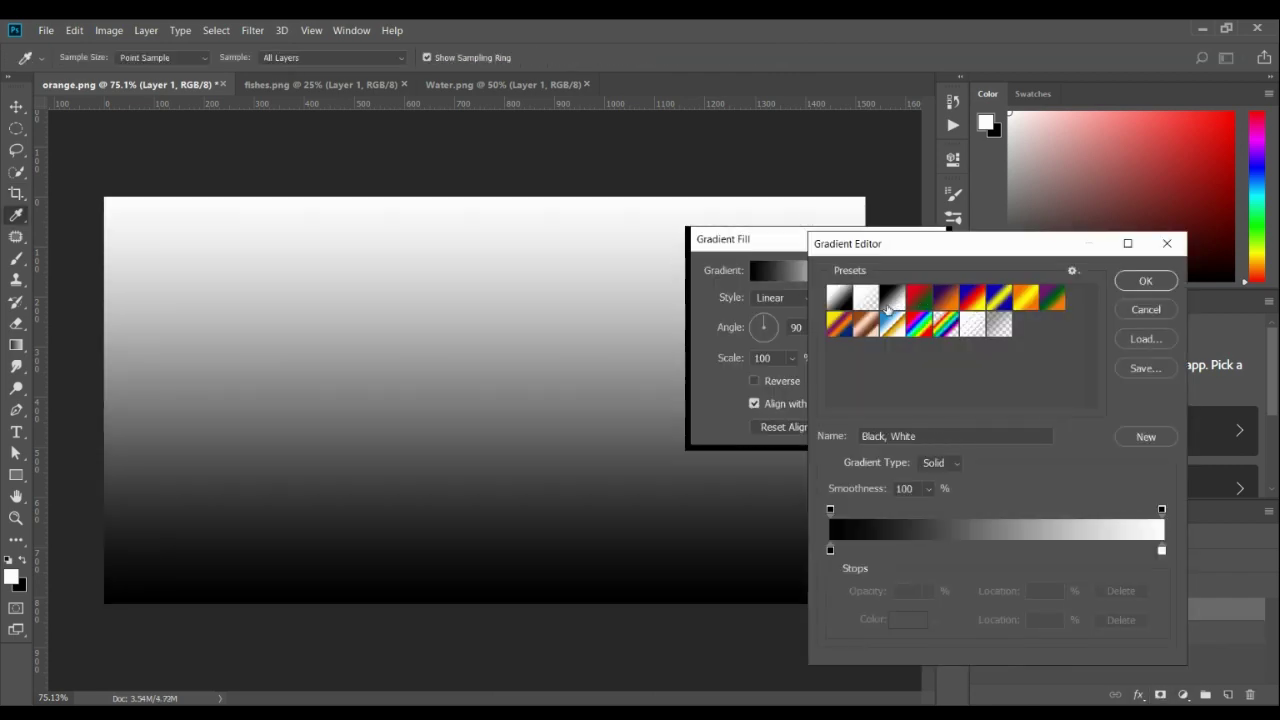
{"action": "left_click", "coordinate": [830, 550]}
{"action": "left_click", "coordinate": [923, 627]}
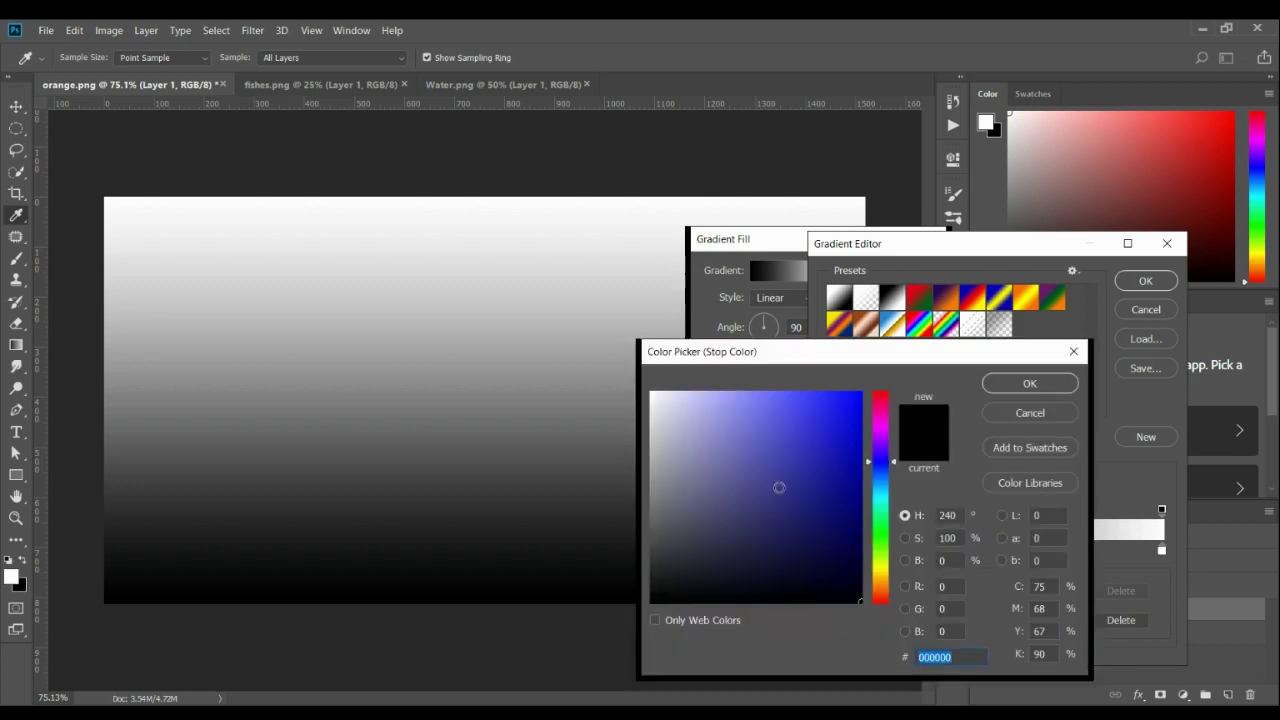
{"action": "left_click_drag", "start_coordinate": [779, 487], "coordinate": [650, 446]}
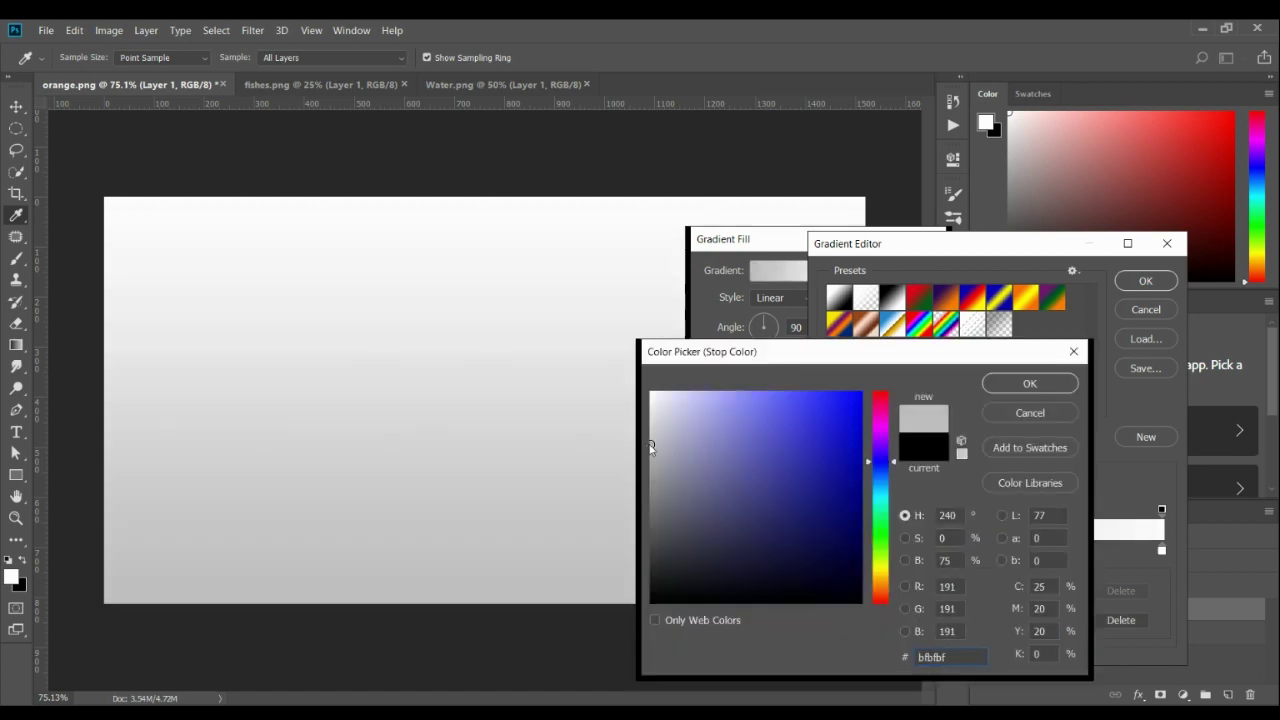
{"action": "left_click", "coordinate": [652, 449]}
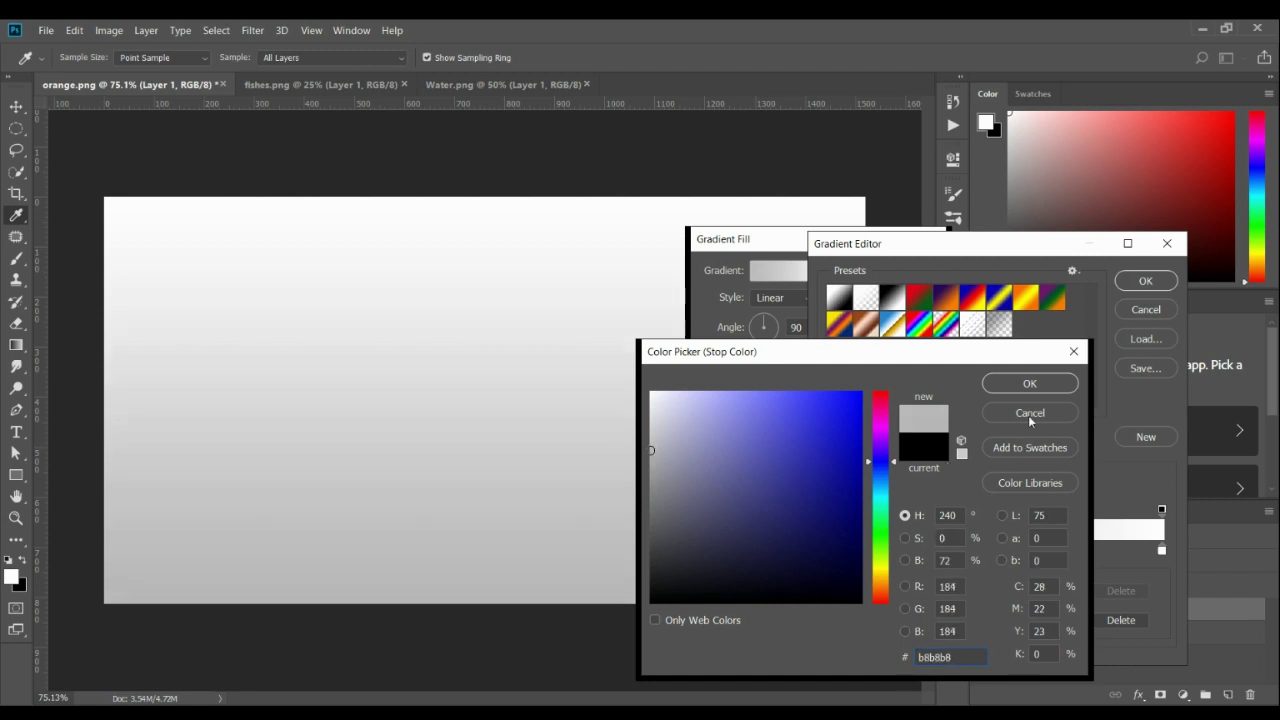
{"action": "left_click", "coordinate": [1029, 386]}
{"action": "left_click", "coordinate": [1145, 281]}
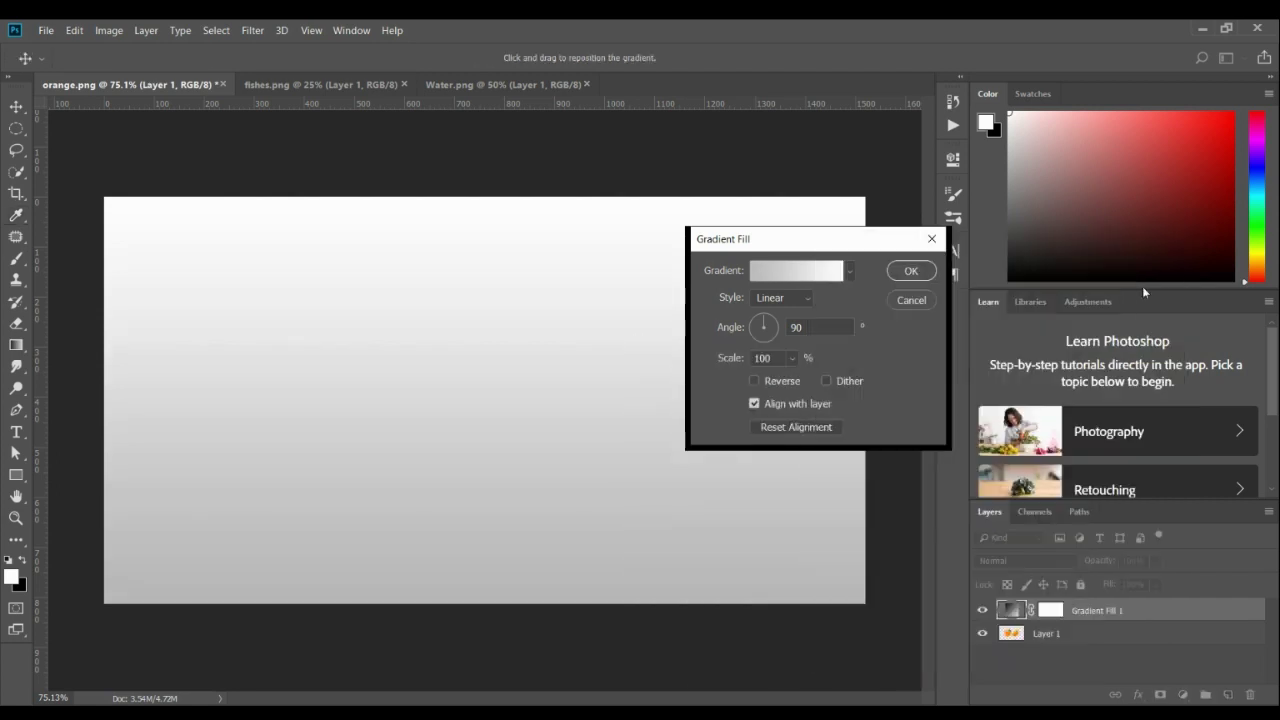
Make the gradient reversed and Radial at scale 188, and move it below Layer 1.
{"action": "left_click", "coordinate": [766, 382]}
{"action": "left_click", "coordinate": [782, 298]}
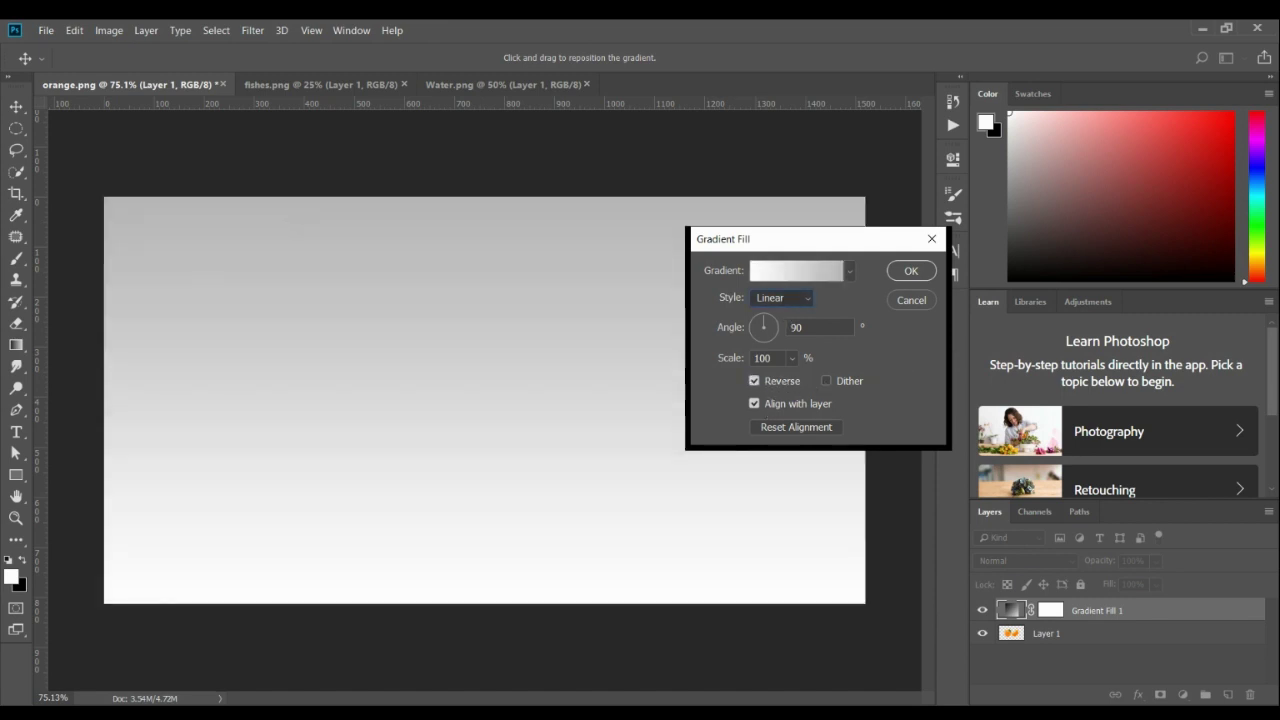
{"action": "left_click", "coordinate": [776, 326]}
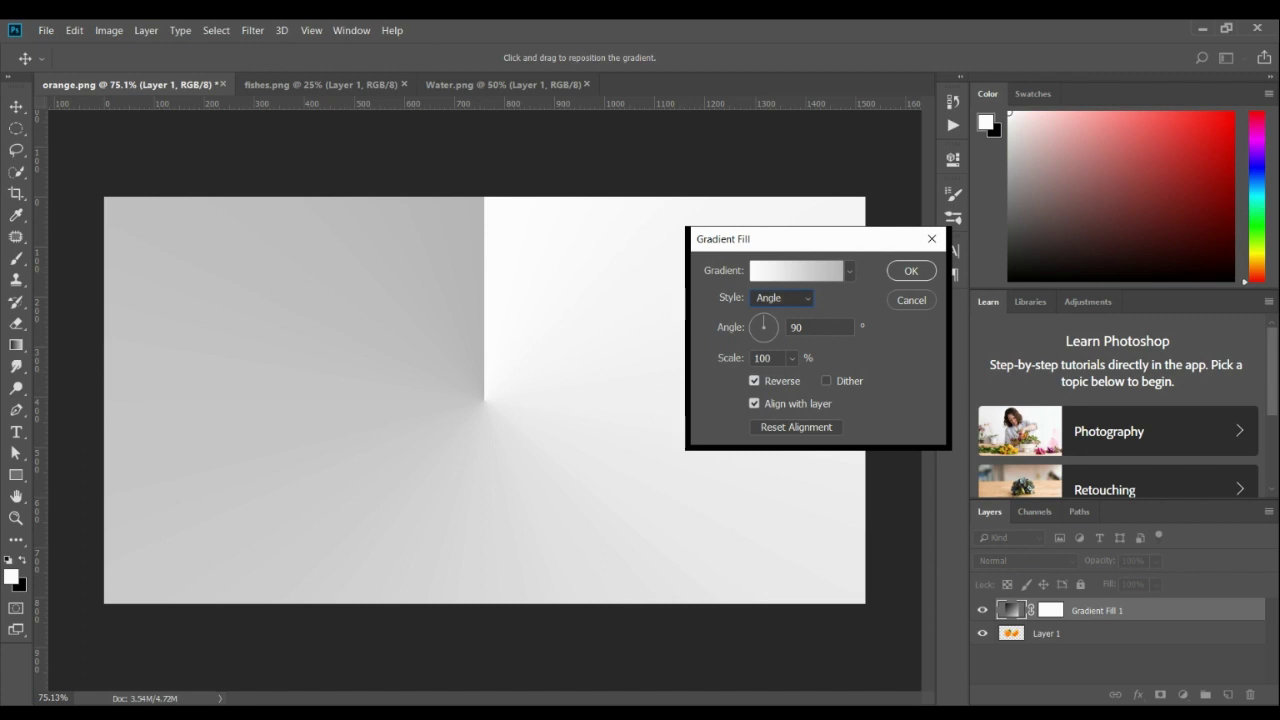
{"action": "key", "text": "Up"}
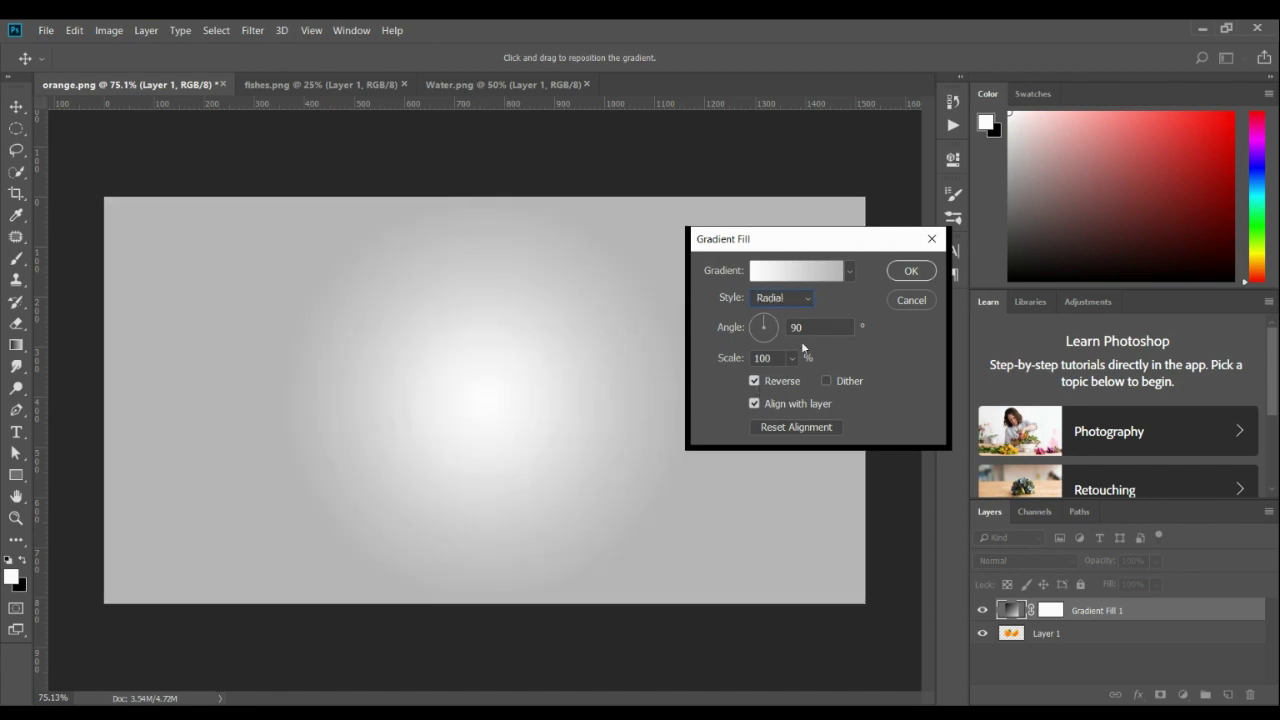
{"action": "left_click", "coordinate": [792, 358]}
{"action": "left_click_drag", "start_coordinate": [790, 381], "coordinate": [802, 383]}
{"action": "key", "text": "Return"}
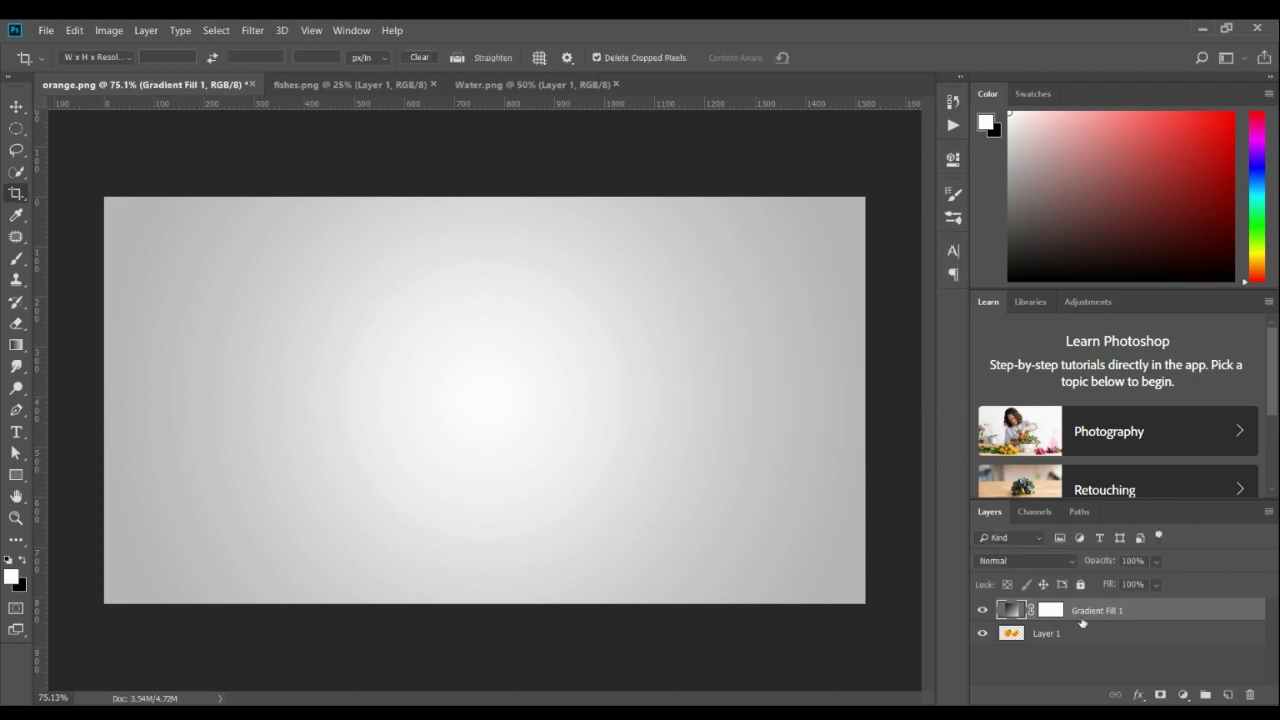
{"action": "left_click_drag", "start_coordinate": [1084, 618], "coordinate": [1086, 658]}
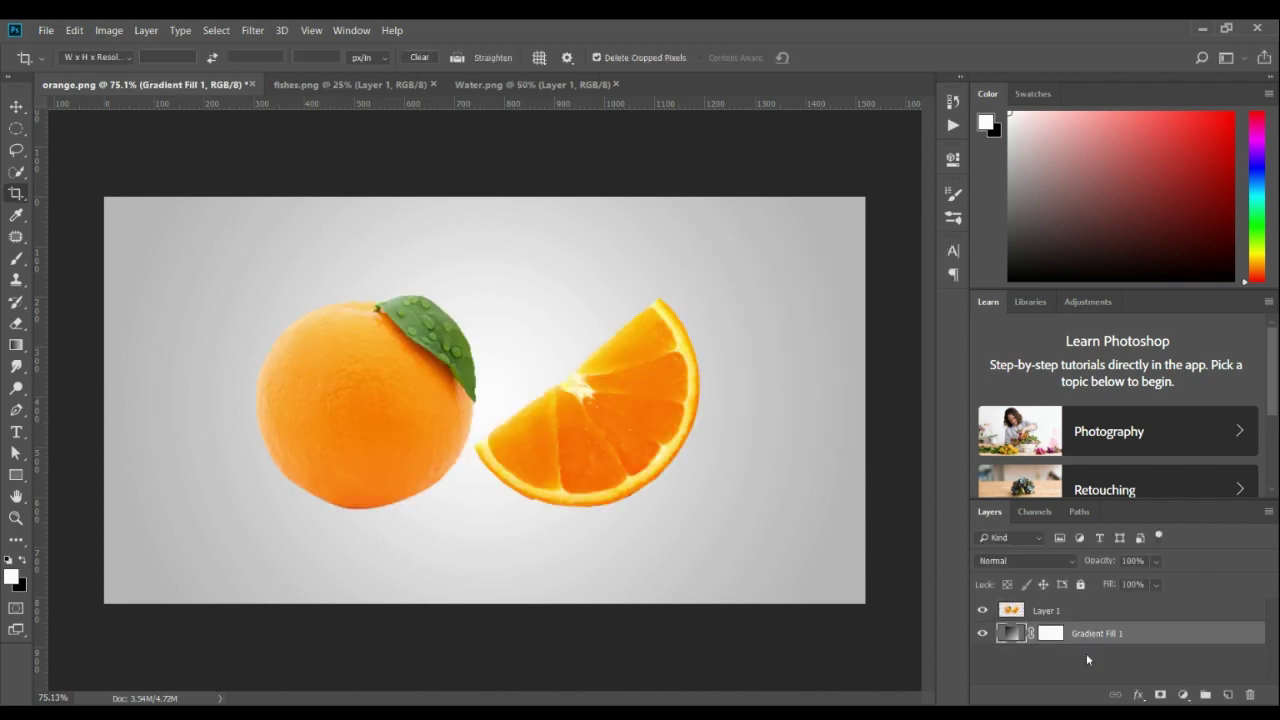
Lasso around the orange slice on Layer 1 and cut it out.
{"action": "left_click", "coordinate": [16, 150]}
{"action": "left_click", "coordinate": [1046, 612]}
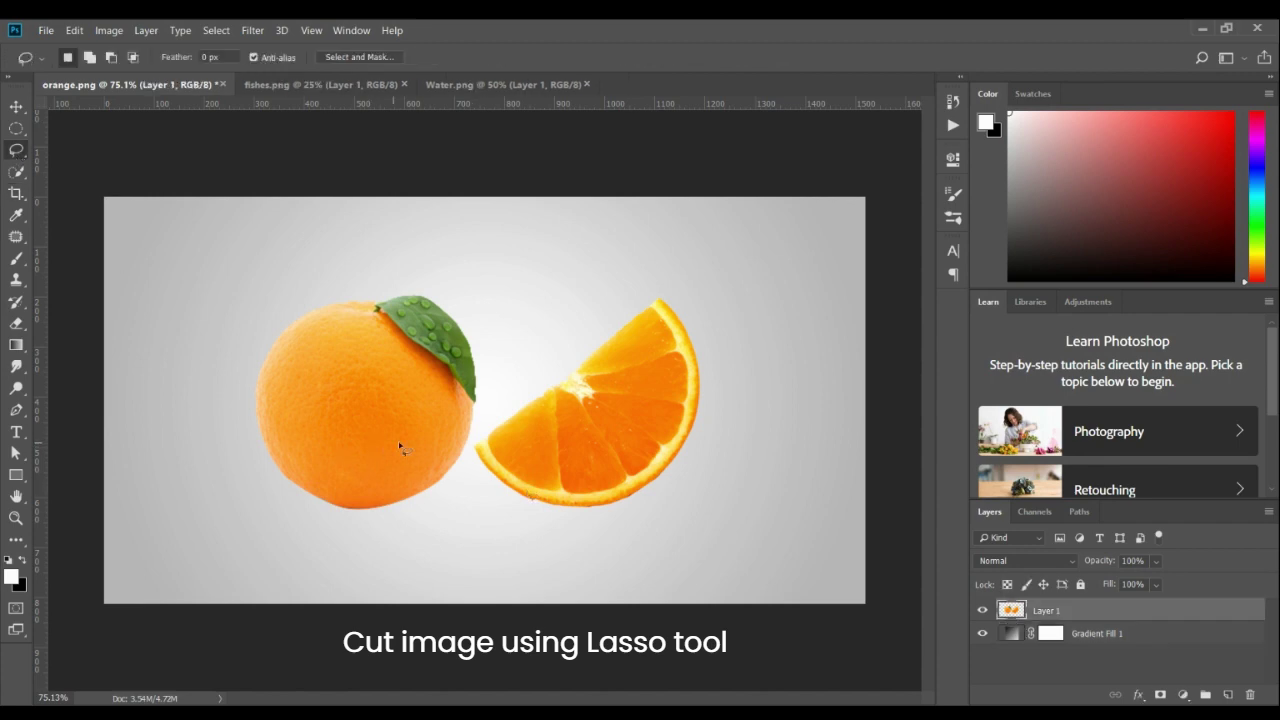
{"action": "left_click_drag", "start_coordinate": [489, 426], "coordinate": [652, 297]}
{"action": "mouse_move", "coordinate": [692, 328]}
{"action": "left_mouse_down"}
{"action": "mouse_move", "coordinate": [711, 383]}
{"action": "mouse_move", "coordinate": [686, 491]}
{"action": "mouse_move", "coordinate": [540, 517]}
{"action": "mouse_move", "coordinate": [484, 484]}
{"action": "mouse_move", "coordinate": [489, 424]}
{"action": "left_mouse_up"}
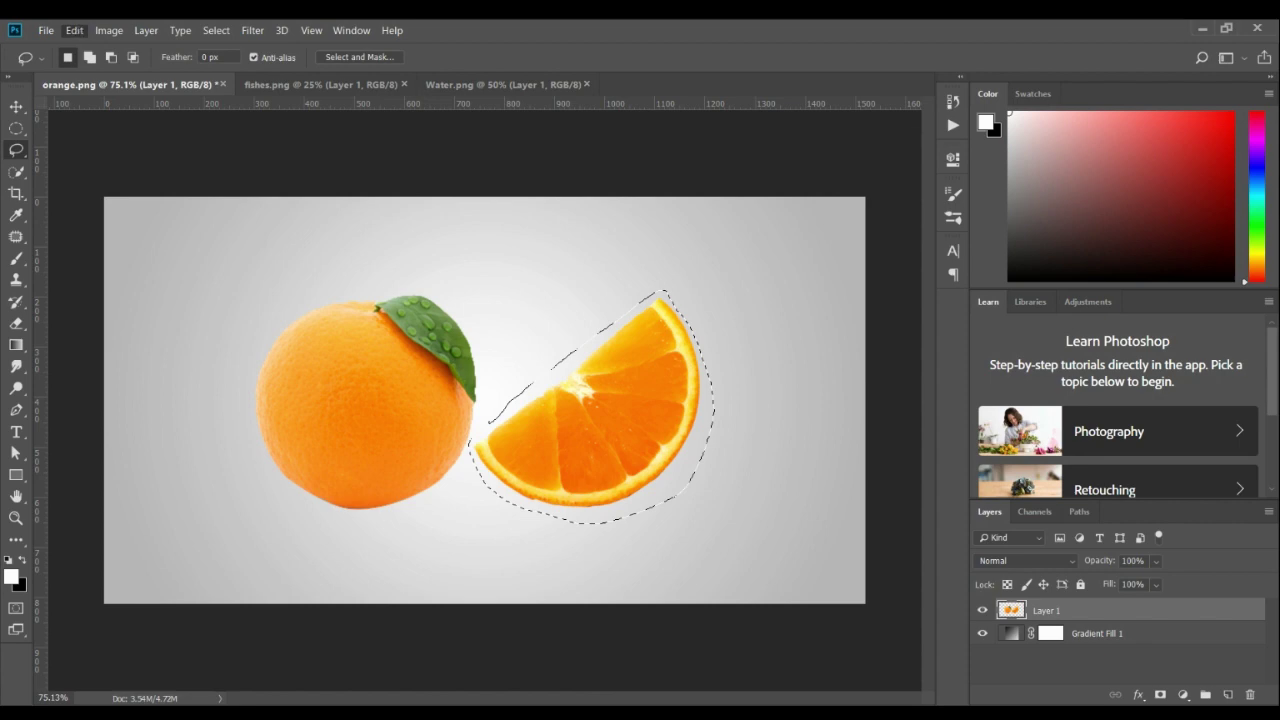
{"action": "left_click", "coordinate": [89, 130]}
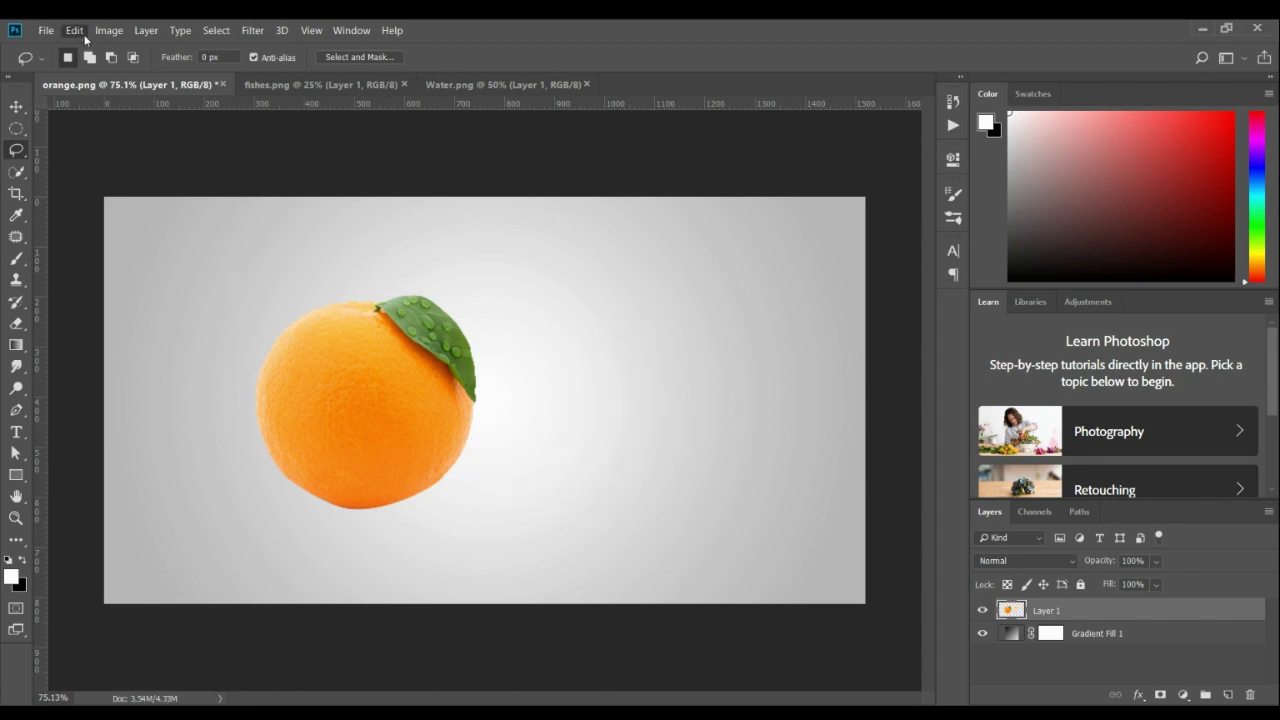
Paste the slice as Layer 2 and tuck the whole orange behind it.
{"action": "key", "text": "ctrl+v"}
{"action": "left_click", "coordinate": [16, 106]}
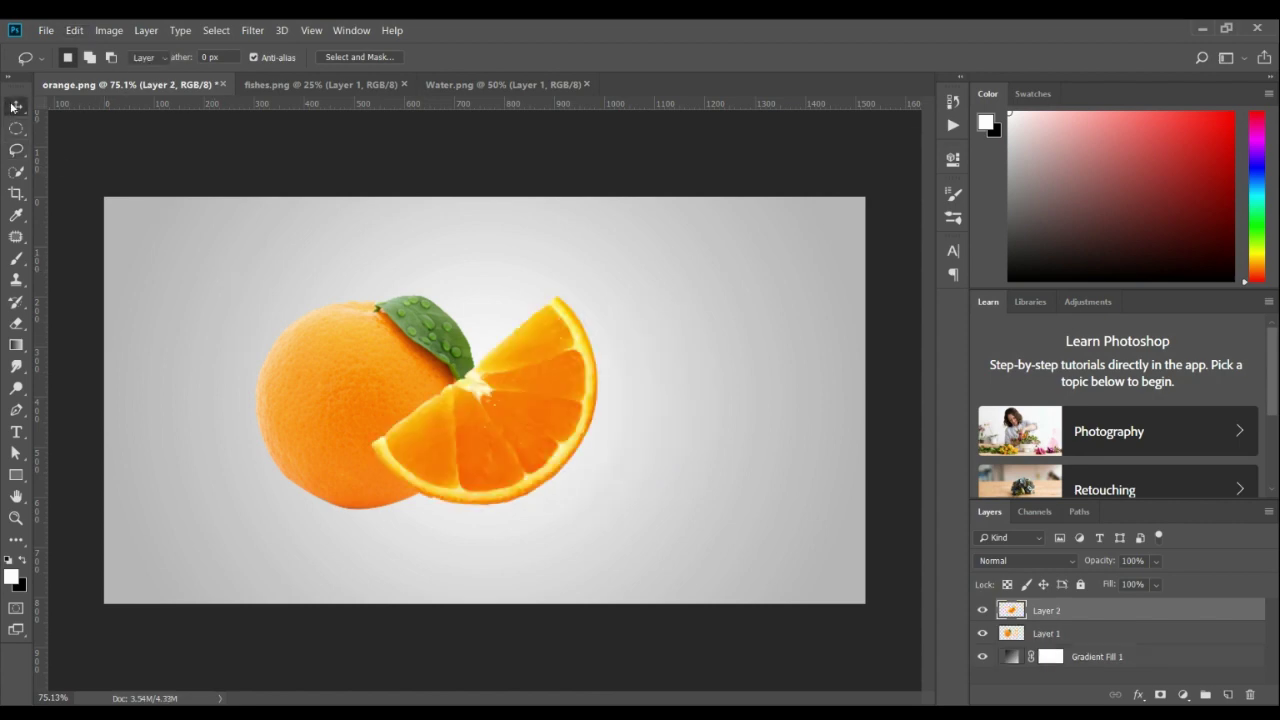
{"action": "left_click_drag", "start_coordinate": [352, 382], "coordinate": [516, 393]}
{"action": "left_click", "coordinate": [597, 443]}
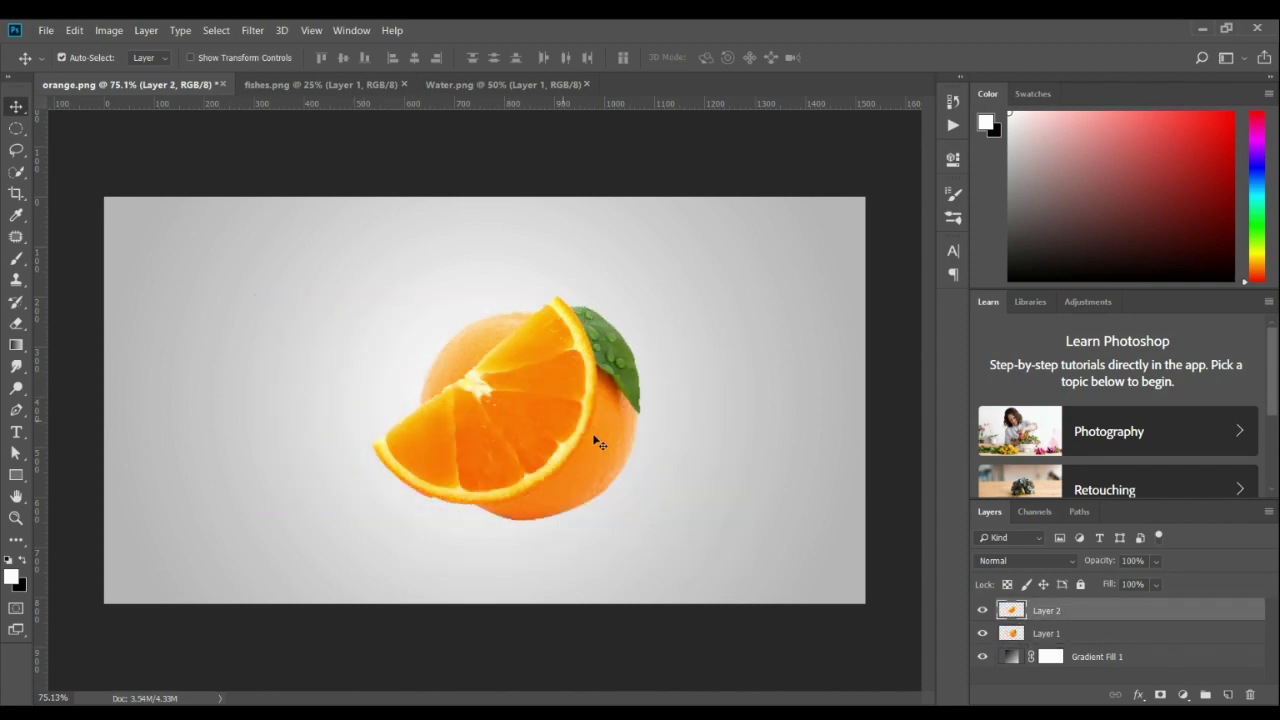
{"action": "mouse_move", "coordinate": [597, 448]}
{"action": "left_mouse_down"}
{"action": "mouse_move", "coordinate": [619, 435]}
{"action": "mouse_move", "coordinate": [556, 465]}
{"action": "mouse_move", "coordinate": [609, 475]}
{"action": "left_mouse_up"}
{"action": "left_click_drag", "start_coordinate": [507, 468], "coordinate": [485, 468]}
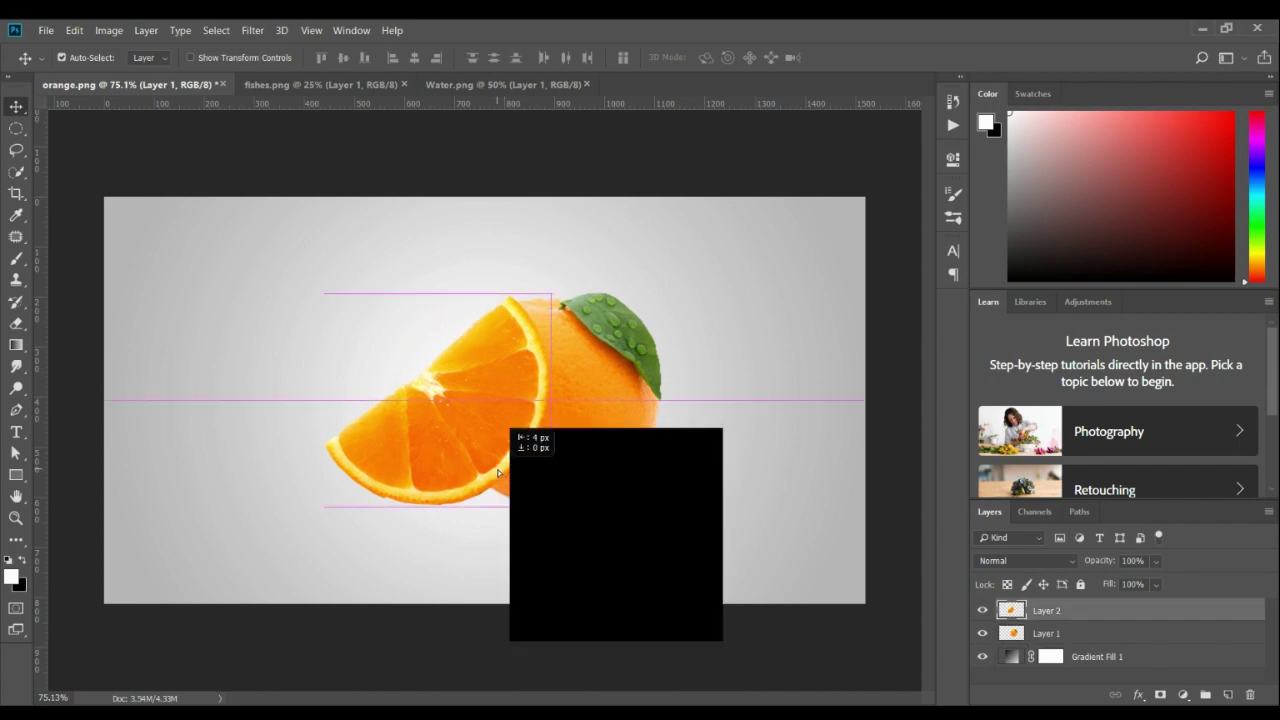
Rotate the slice about 5.8 degrees with Free Transform.
{"action": "key", "text": "ctrl+t"}
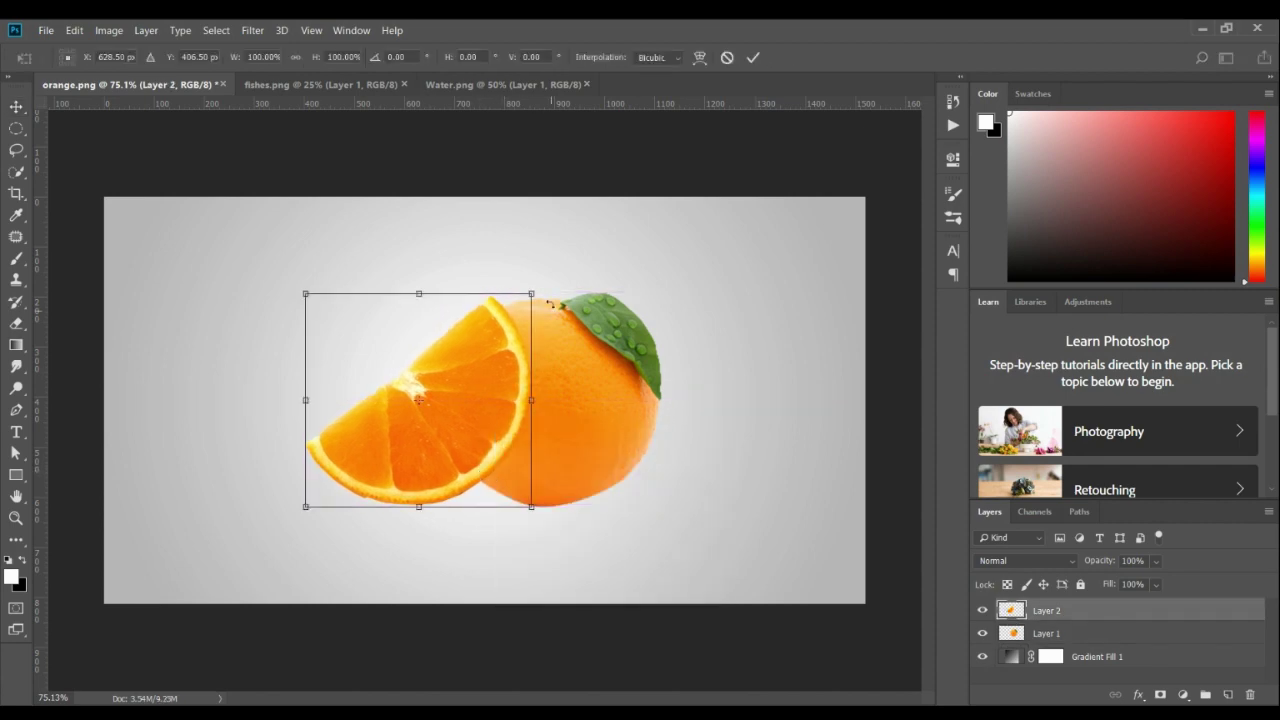
{"action": "mouse_move", "coordinate": [546, 292]}
{"action": "left_mouse_down"}
{"action": "mouse_move", "coordinate": [563, 400]}
{"action": "mouse_move", "coordinate": [487, 436]}
{"action": "left_mouse_up"}
{"action": "left_click", "coordinate": [749, 66]}
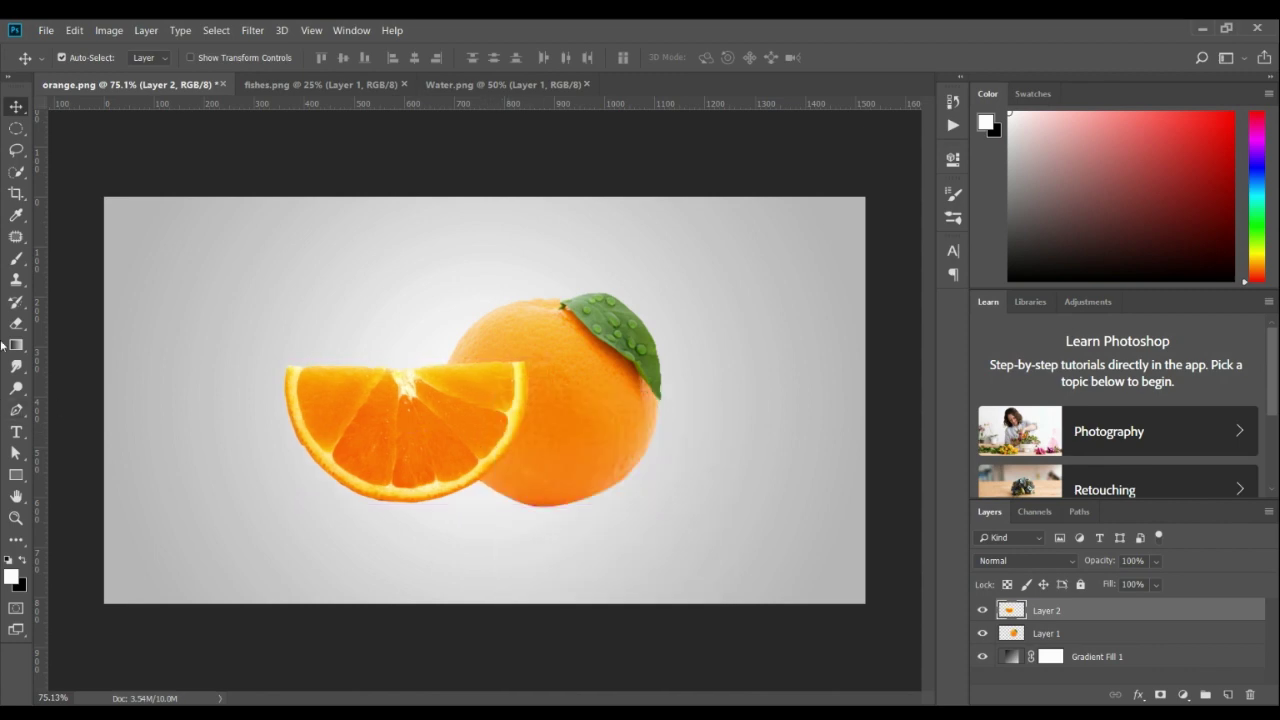
Quick-select the orange slice on Layer 2.
{"action": "left_click", "coordinate": [21, 178]}
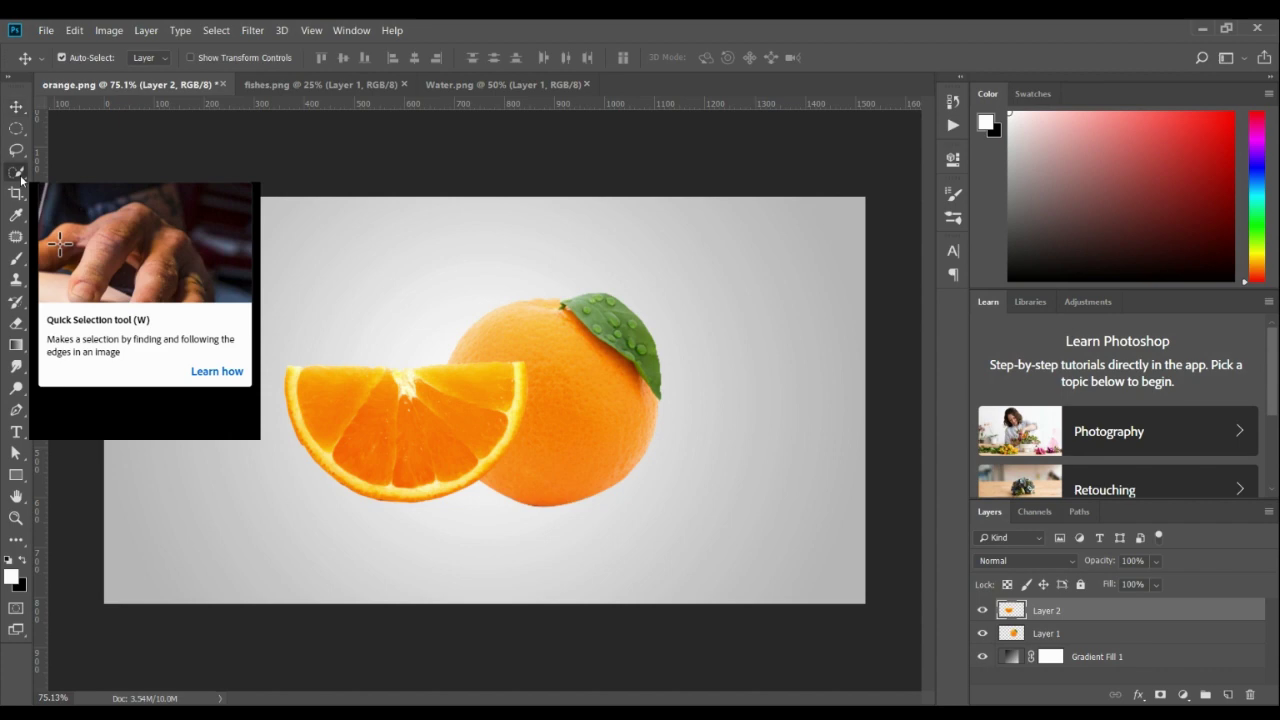
{"action": "left_click", "coordinate": [21, 178]}
{"action": "left_click", "coordinate": [319, 390]}
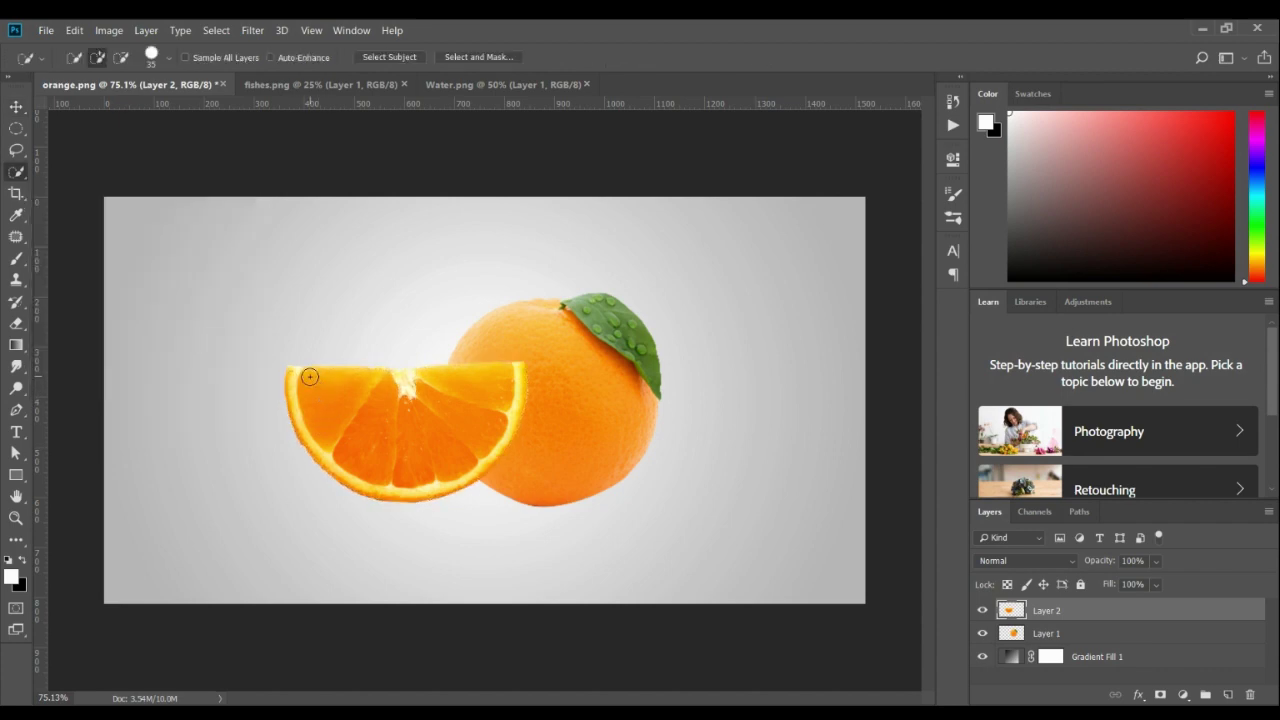
{"action": "scroll", "coordinate": [320, 390], "scroll_direction": "up", "scroll_amount": 3}
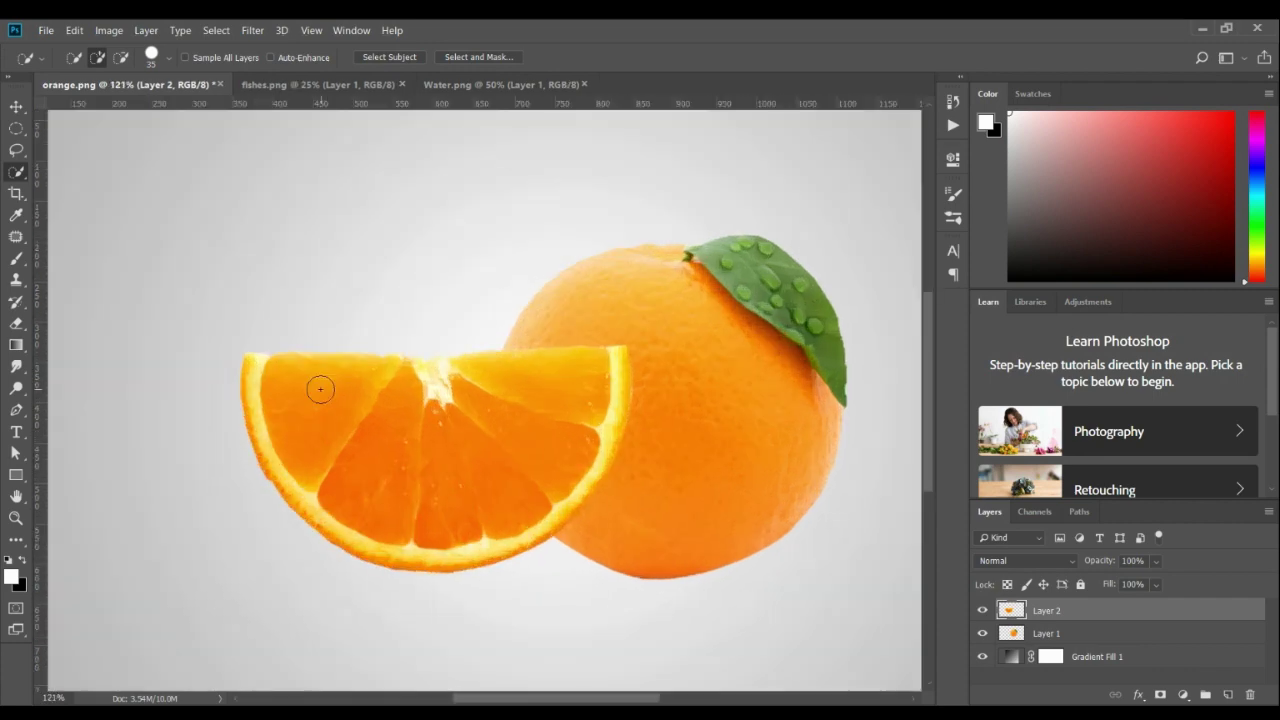
{"action": "left_click", "coordinate": [320, 390]}
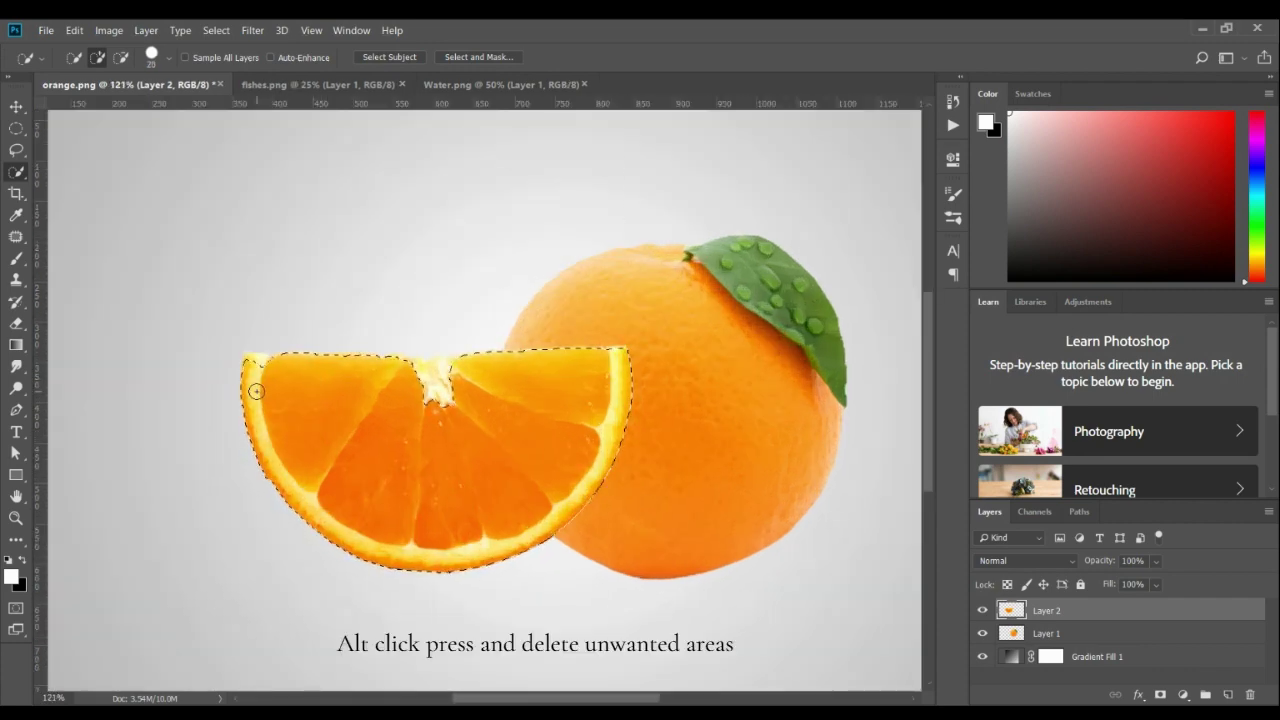
Subtract the left, lower and right rind from the selection, keeping the top white pith.
{"action": "key", "text": "alt"}
{"action": "left_click_drag", "start_coordinate": [264, 384], "coordinate": [258, 442]}
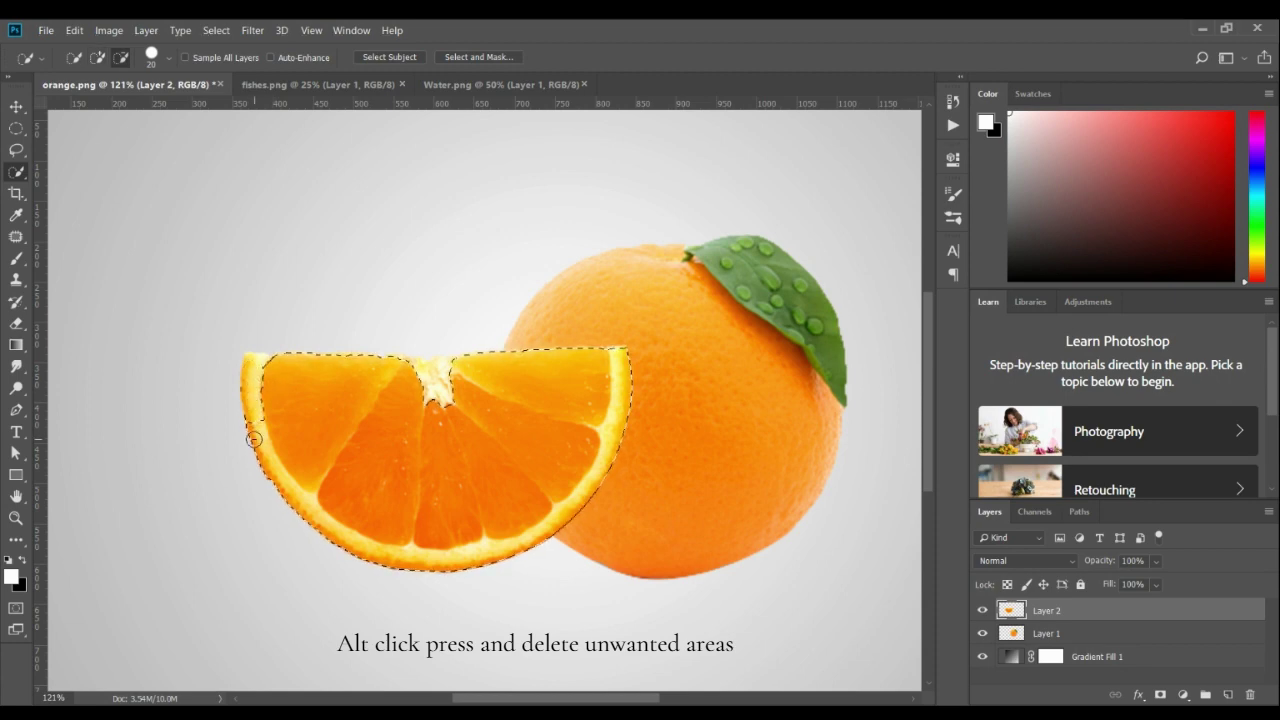
{"action": "mouse_move", "coordinate": [258, 442]}
{"action": "left_mouse_down"}
{"action": "mouse_move", "coordinate": [322, 528]}
{"action": "mouse_move", "coordinate": [423, 574]}
{"action": "mouse_move", "coordinate": [526, 560]}
{"action": "mouse_move", "coordinate": [510, 540]}
{"action": "mouse_move", "coordinate": [550, 528]}
{"action": "mouse_move", "coordinate": [591, 491]}
{"action": "left_mouse_up"}
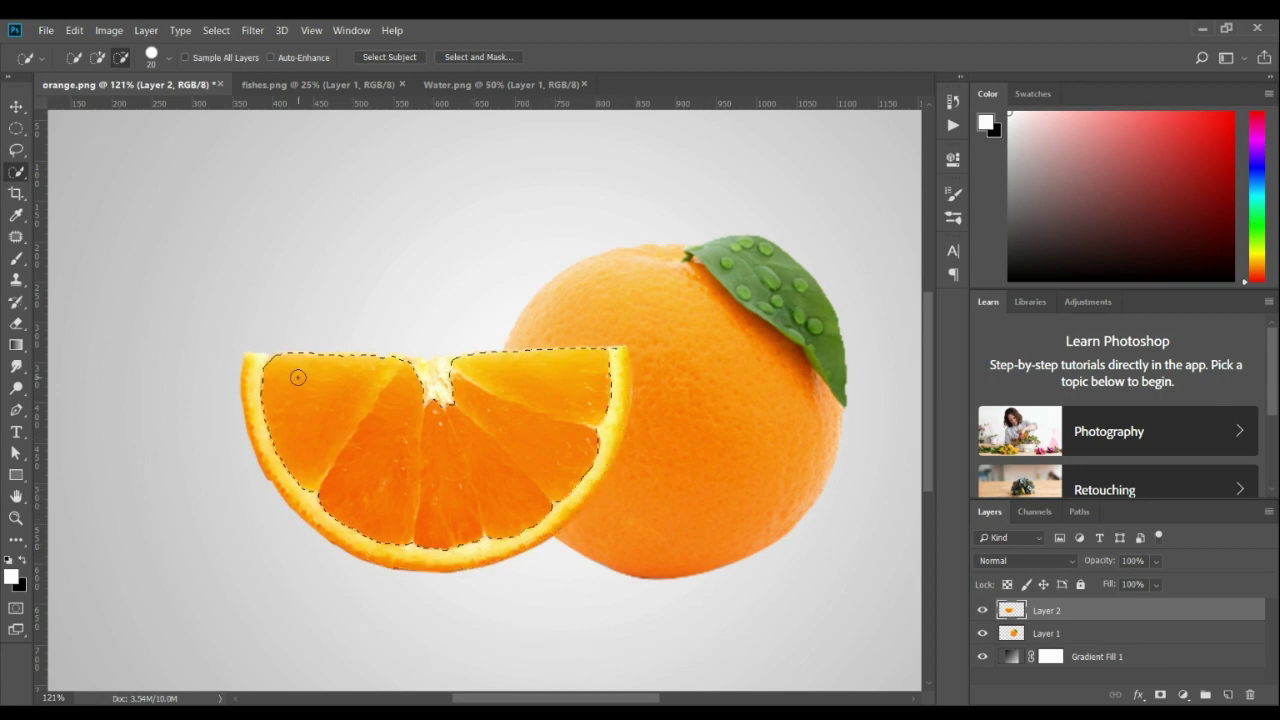
{"action": "scroll", "coordinate": [298, 377], "scroll_direction": "up", "scroll_amount": 3, "text": "alt"}
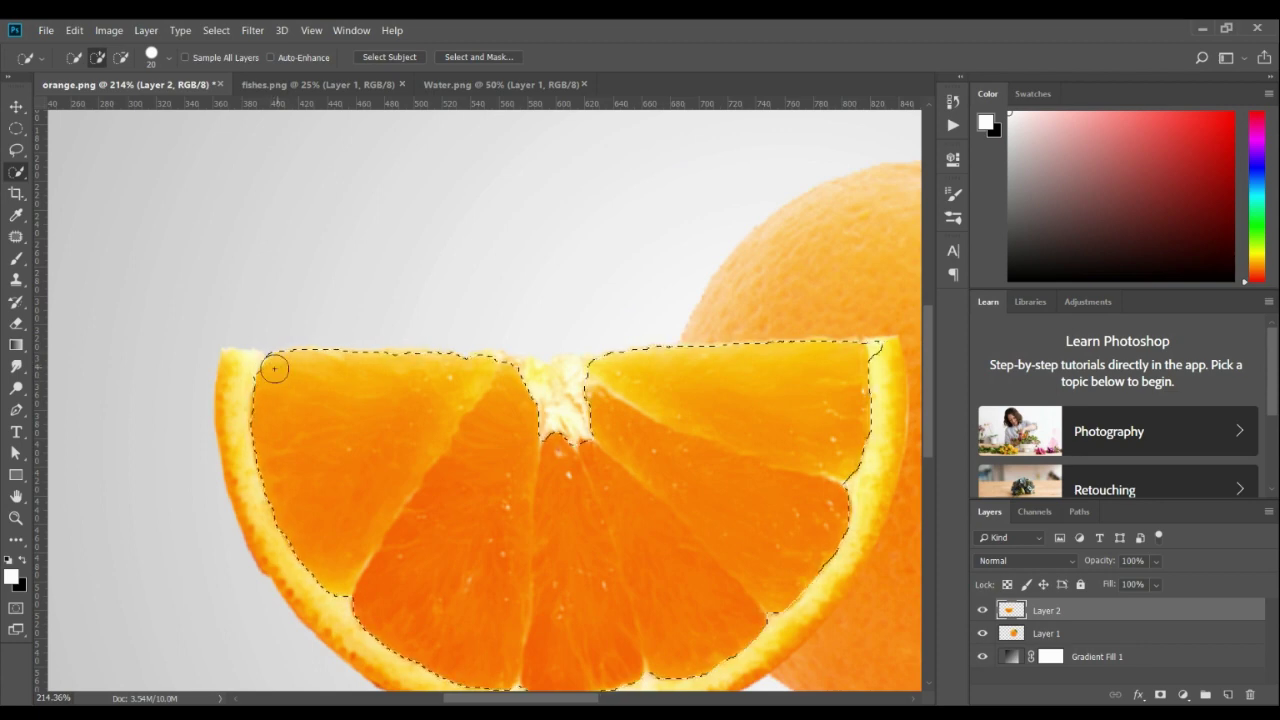
{"action": "scroll", "coordinate": [274, 369], "scroll_direction": "down", "scroll_amount": 2, "text": "alt"}
{"action": "left_click", "coordinate": [460, 400]}
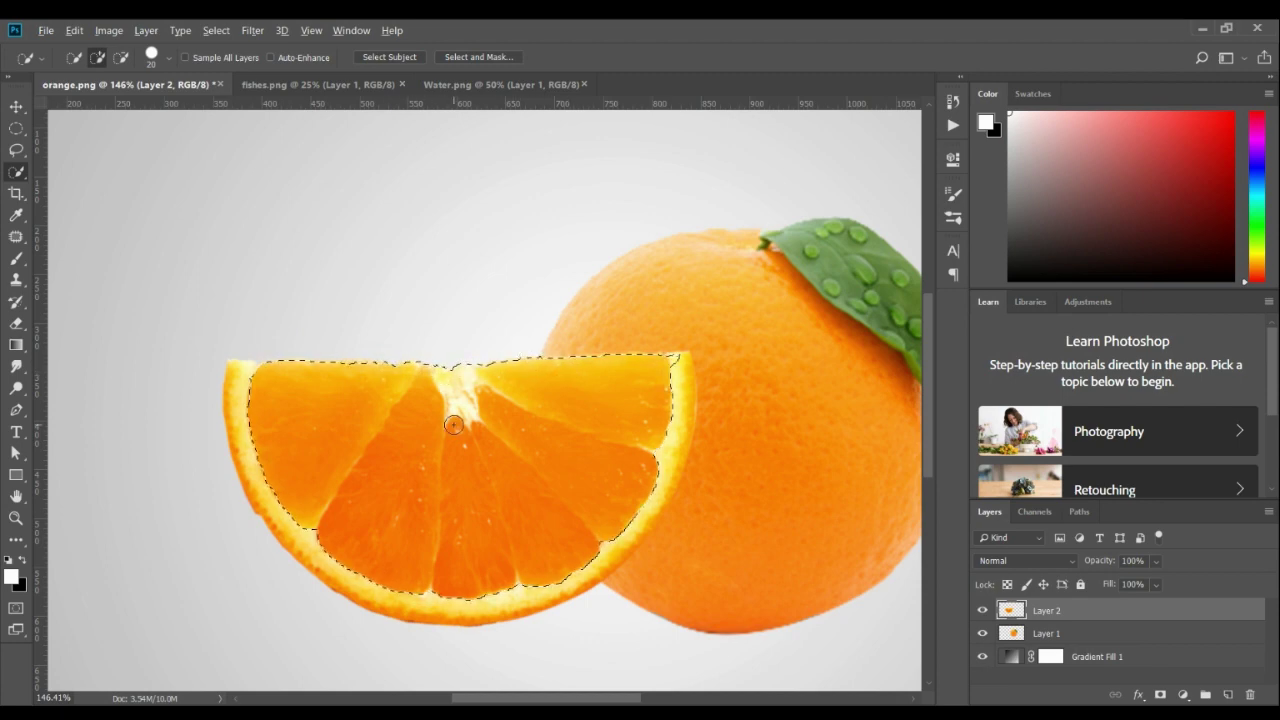
{"action": "left_click_drag", "start_coordinate": [677, 363], "coordinate": [668, 420], "text": "alt"}
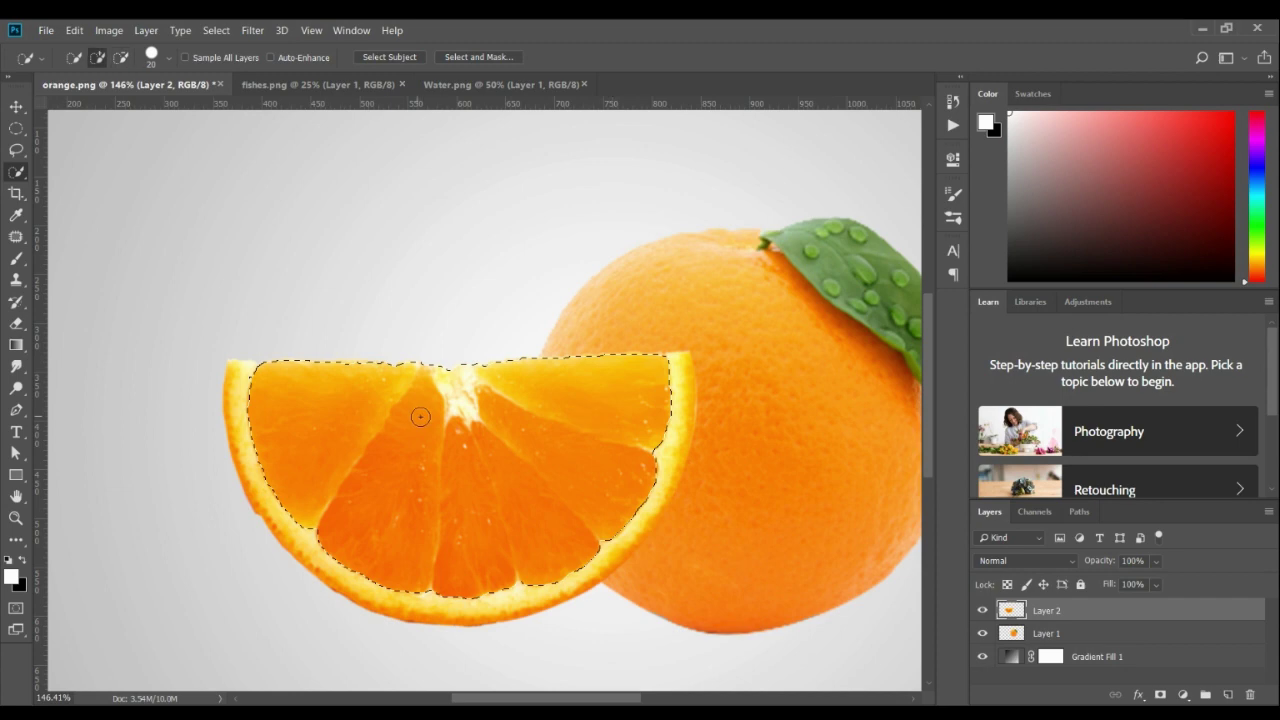
Add a Layer 2 mask that hides the selected flesh.
{"action": "scroll", "coordinate": [420, 416], "scroll_direction": "down", "scroll_amount": 2, "text": "alt"}
{"action": "scroll", "coordinate": [430, 422], "scroll_direction": "down", "scroll_amount": 2, "text": "alt"}
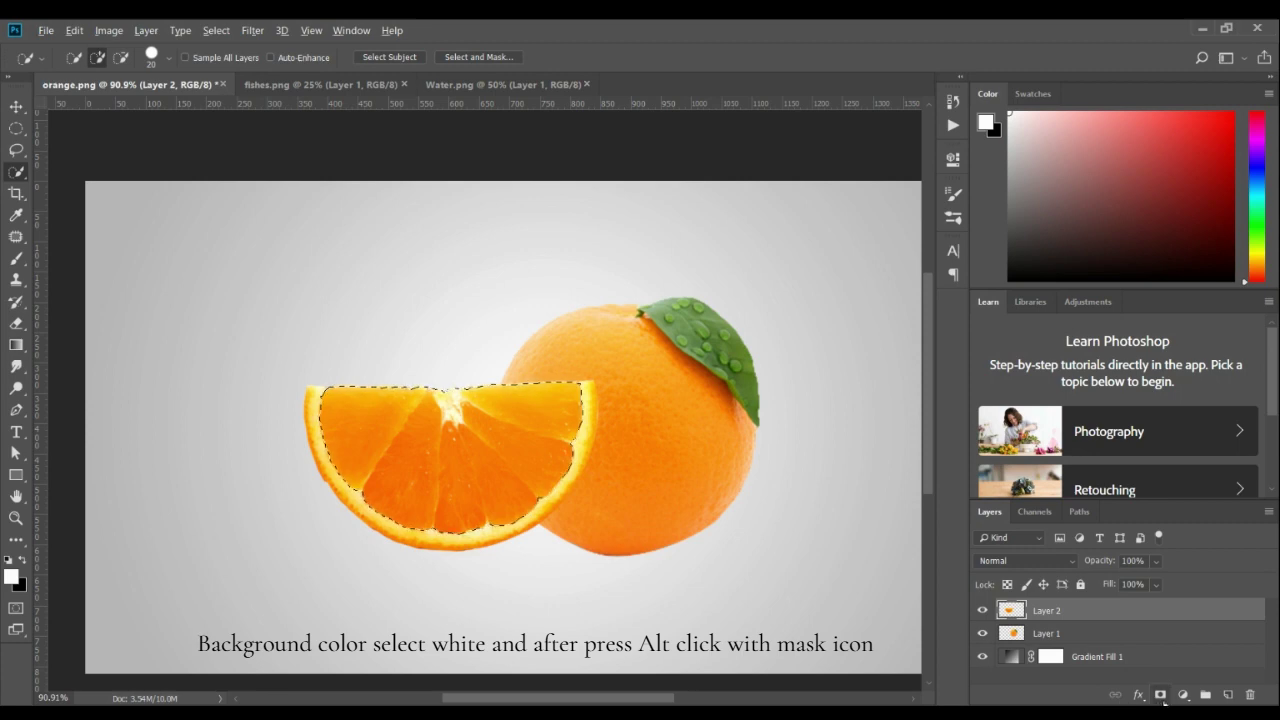
{"action": "left_click", "coordinate": [1160, 694], "text": "alt"}
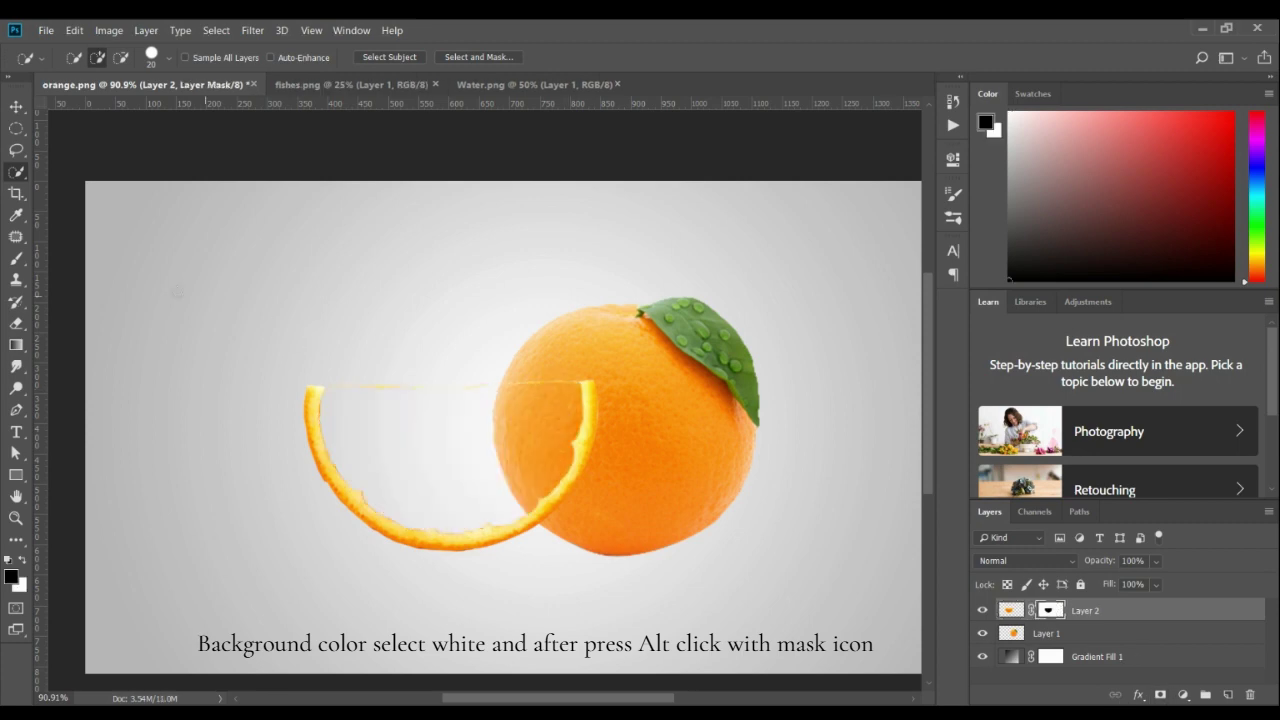
Paint black on the mask with a 100% Hard Round brush to erase the faint top strip.
{"action": "left_click", "coordinate": [15, 260]}
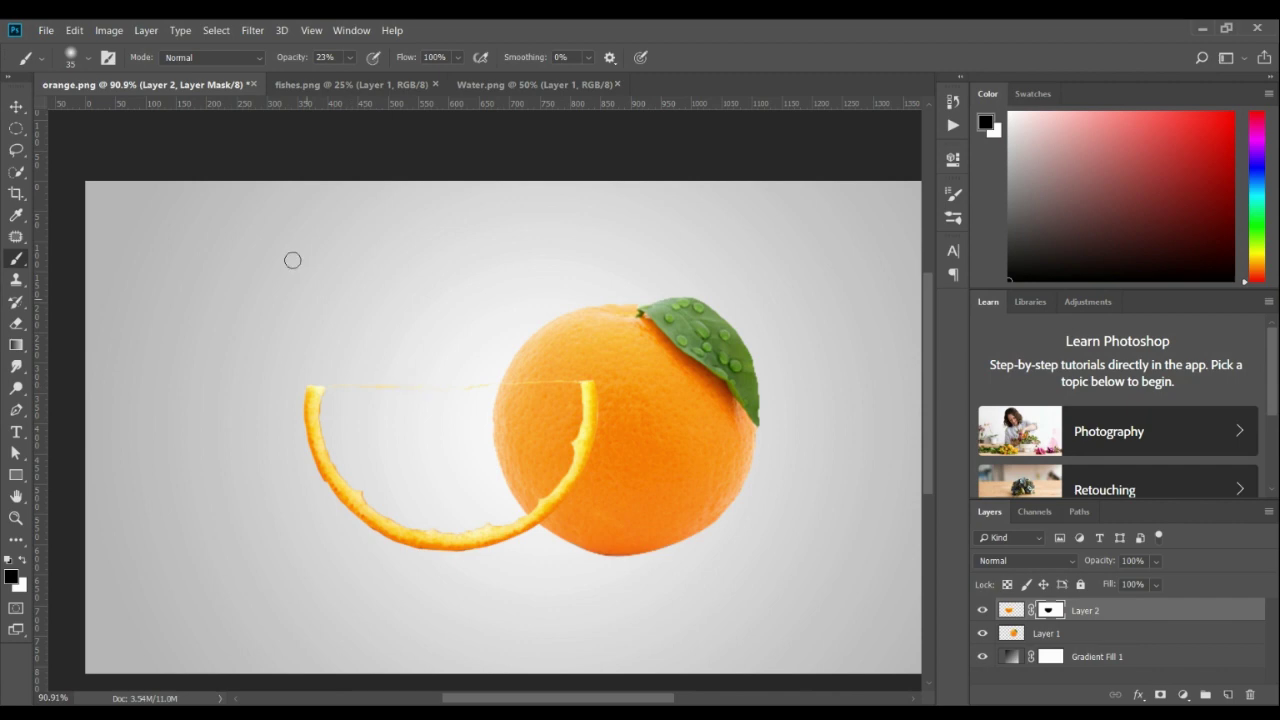
{"action": "left_click", "coordinate": [350, 58]}
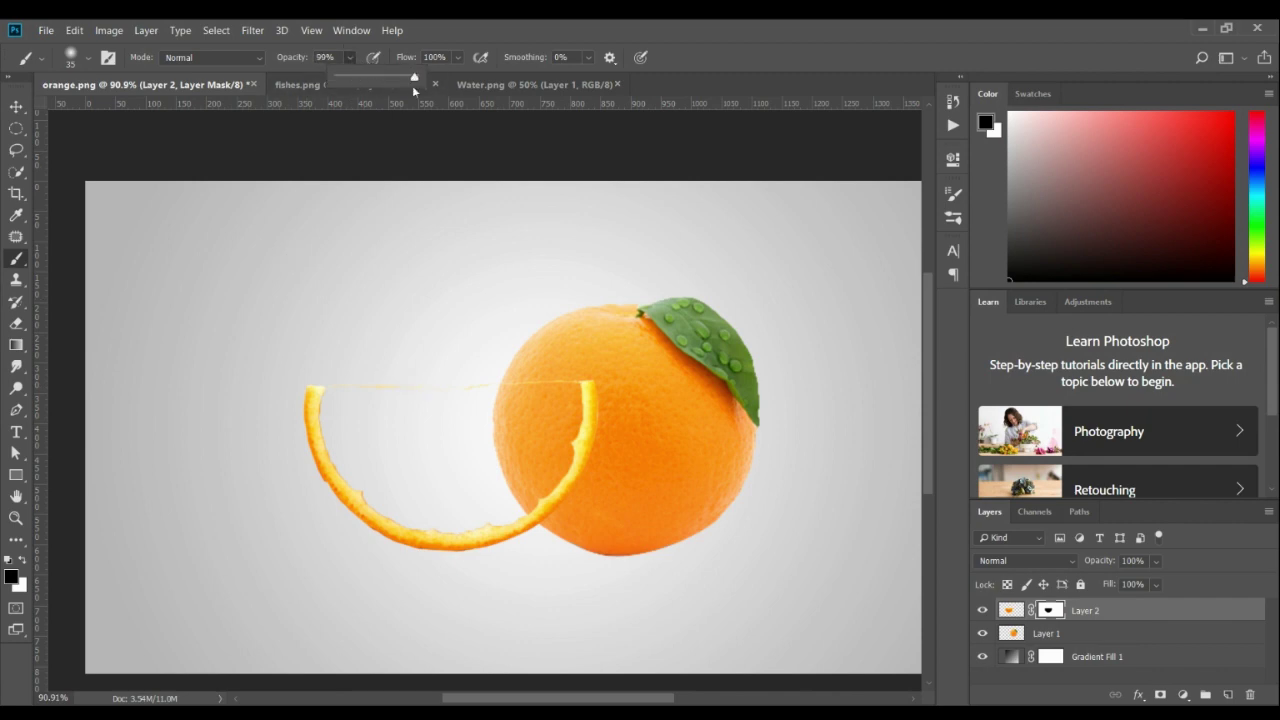
{"action": "left_click_drag", "start_coordinate": [412, 85], "coordinate": [435, 85]}
{"action": "scroll", "coordinate": [346, 366], "scroll_direction": "up", "scroll_amount": 5}
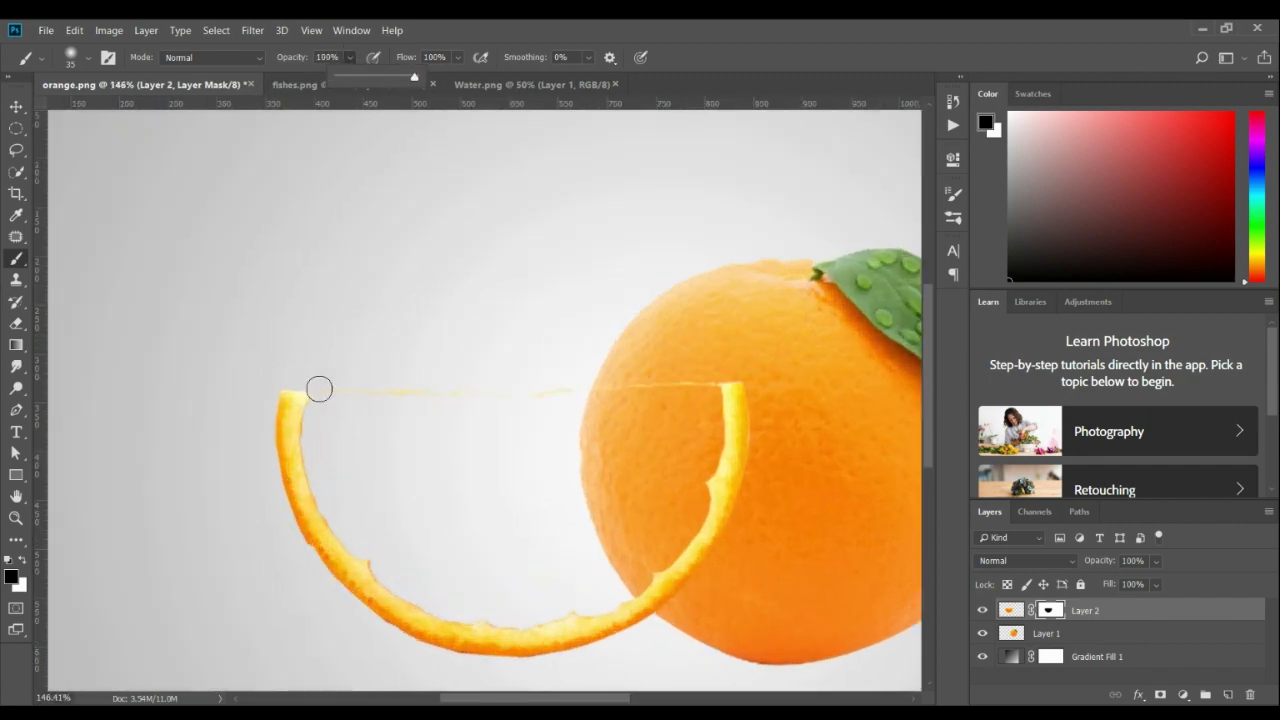
{"action": "left_click", "coordinate": [87, 58]}
{"action": "double_click", "coordinate": [89, 260]}
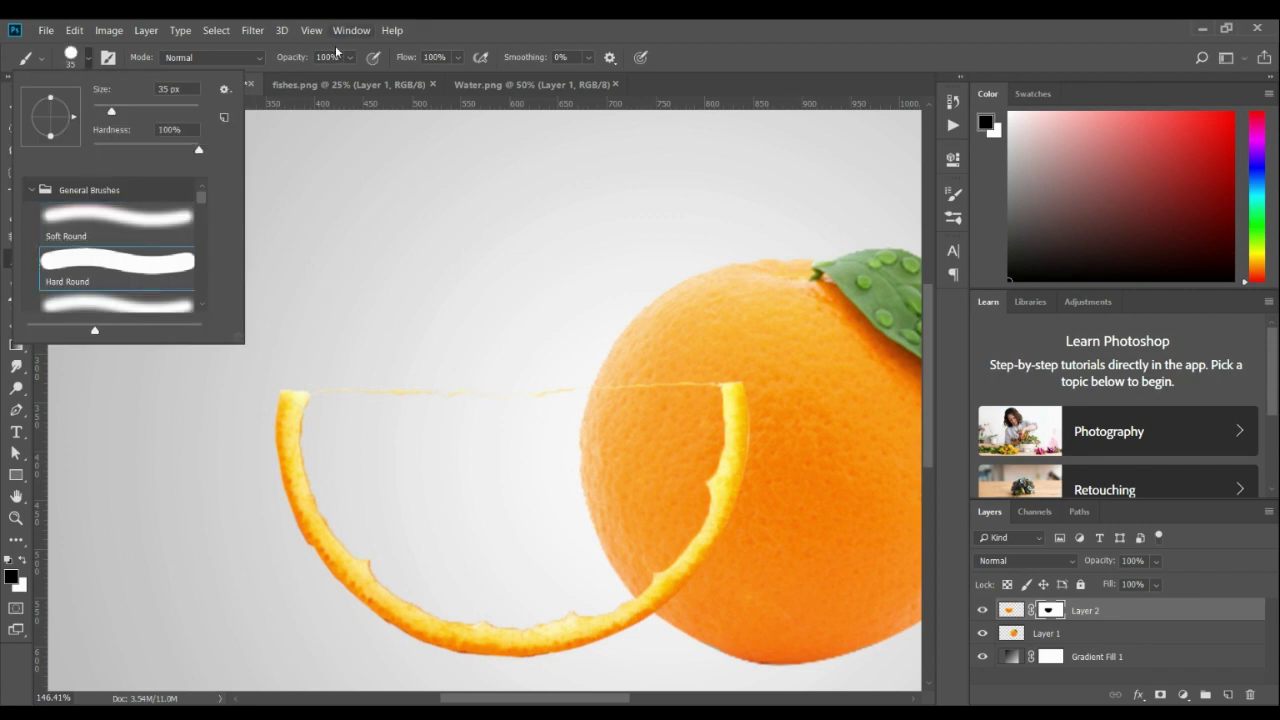
{"action": "left_click_drag", "start_coordinate": [318, 396], "coordinate": [706, 386]}
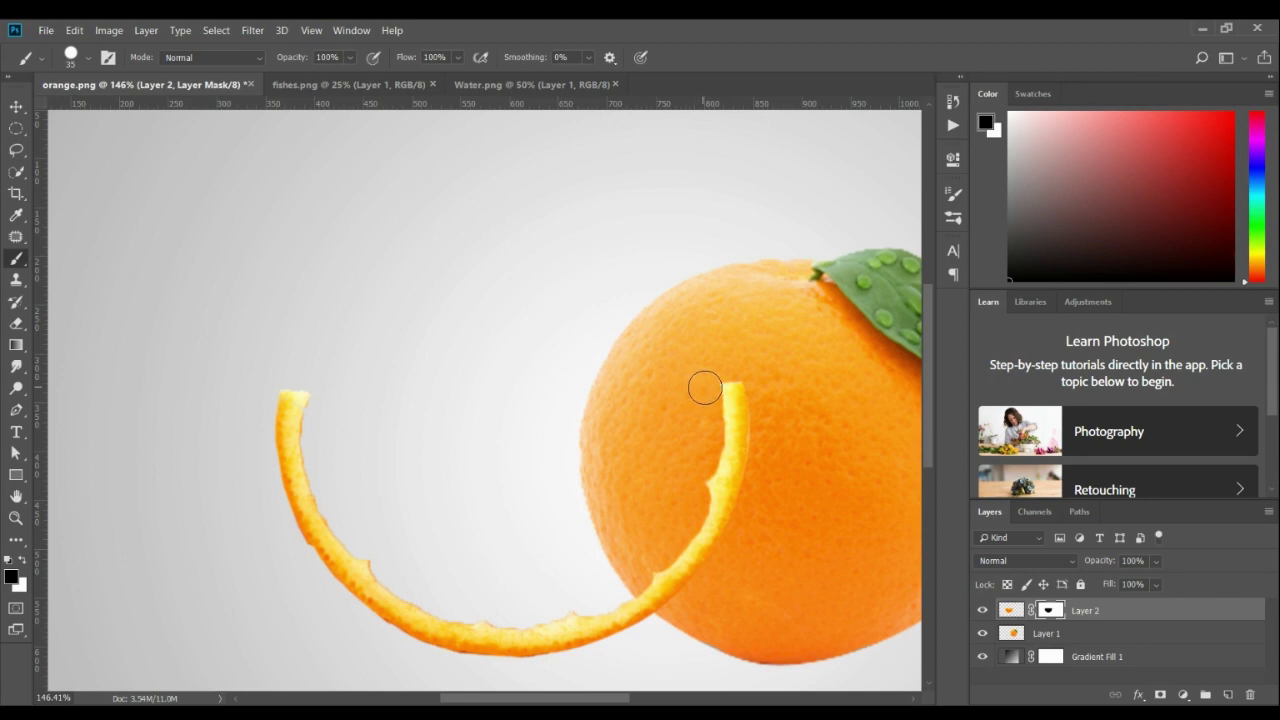
{"action": "left_click", "coordinate": [16, 106]}
Shift the rind about 15 px to the left.
{"action": "key", "text": "ctrl+0"}
{"action": "scroll", "coordinate": [400, 460], "scroll_direction": "up", "scroll_amount": 1}
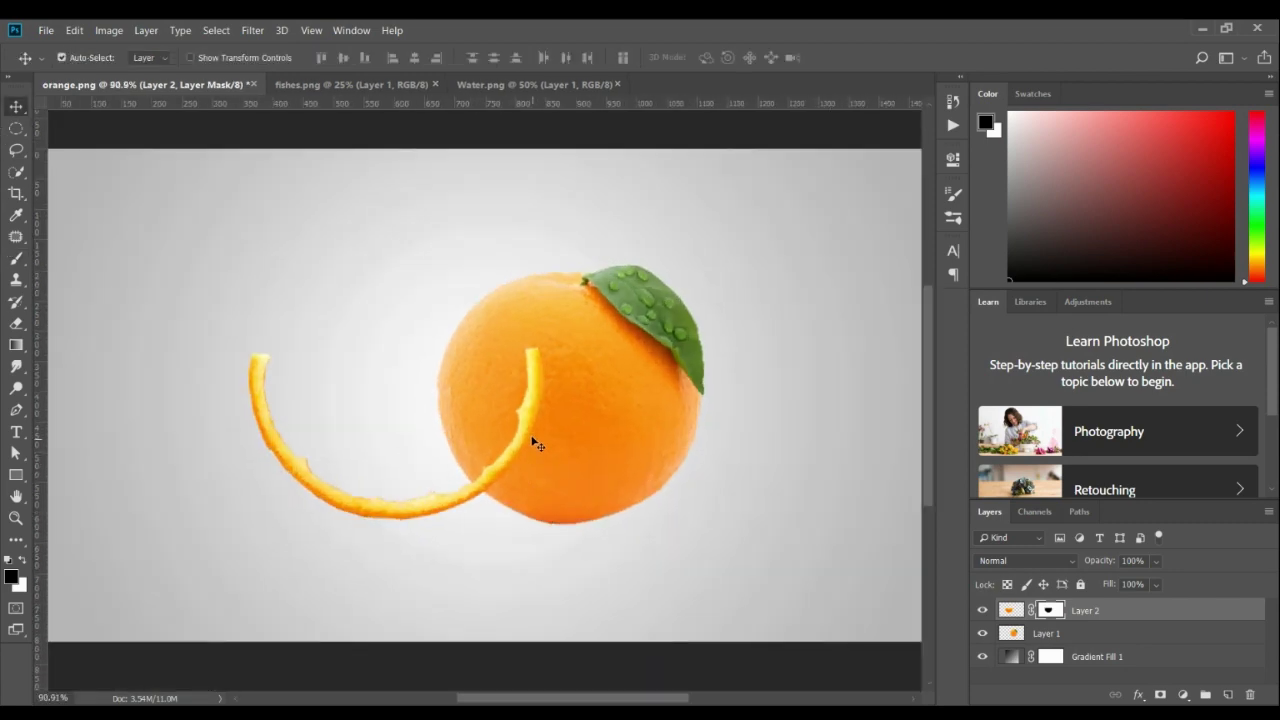
{"action": "left_click_drag", "start_coordinate": [521, 428], "coordinate": [496, 428]}
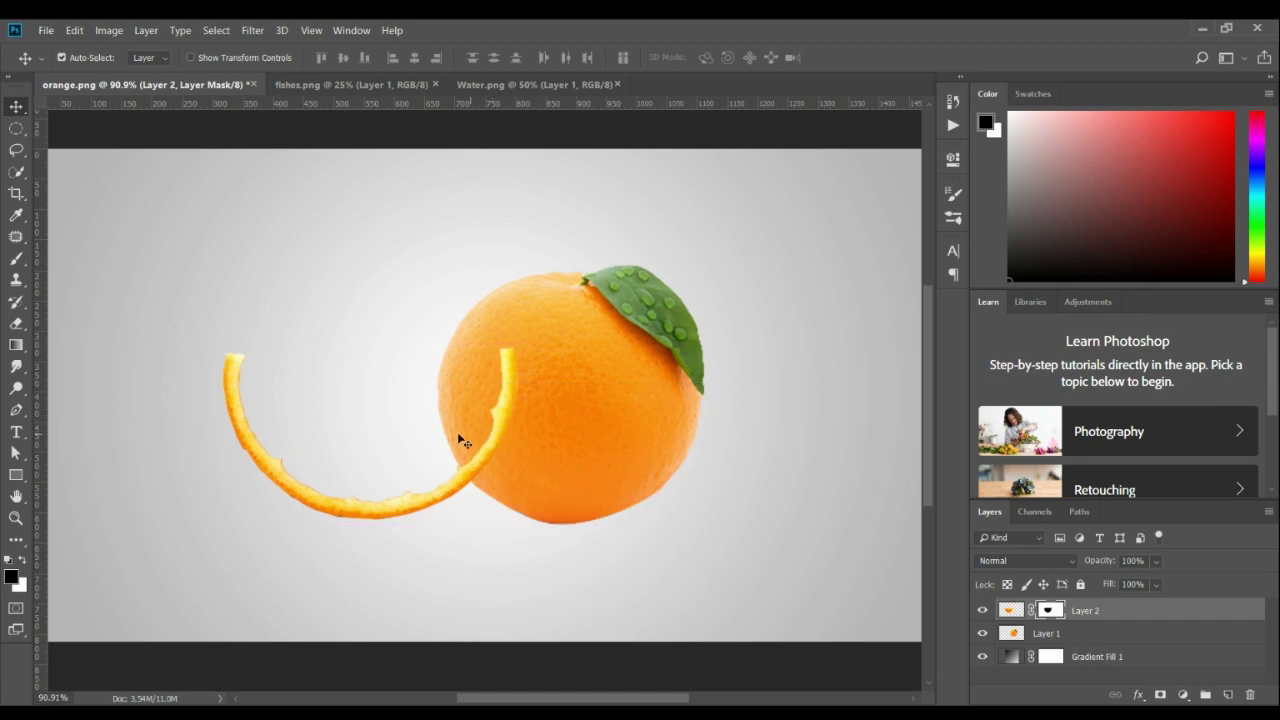
{"action": "left_click_drag", "start_coordinate": [465, 490], "coordinate": [475, 490]}
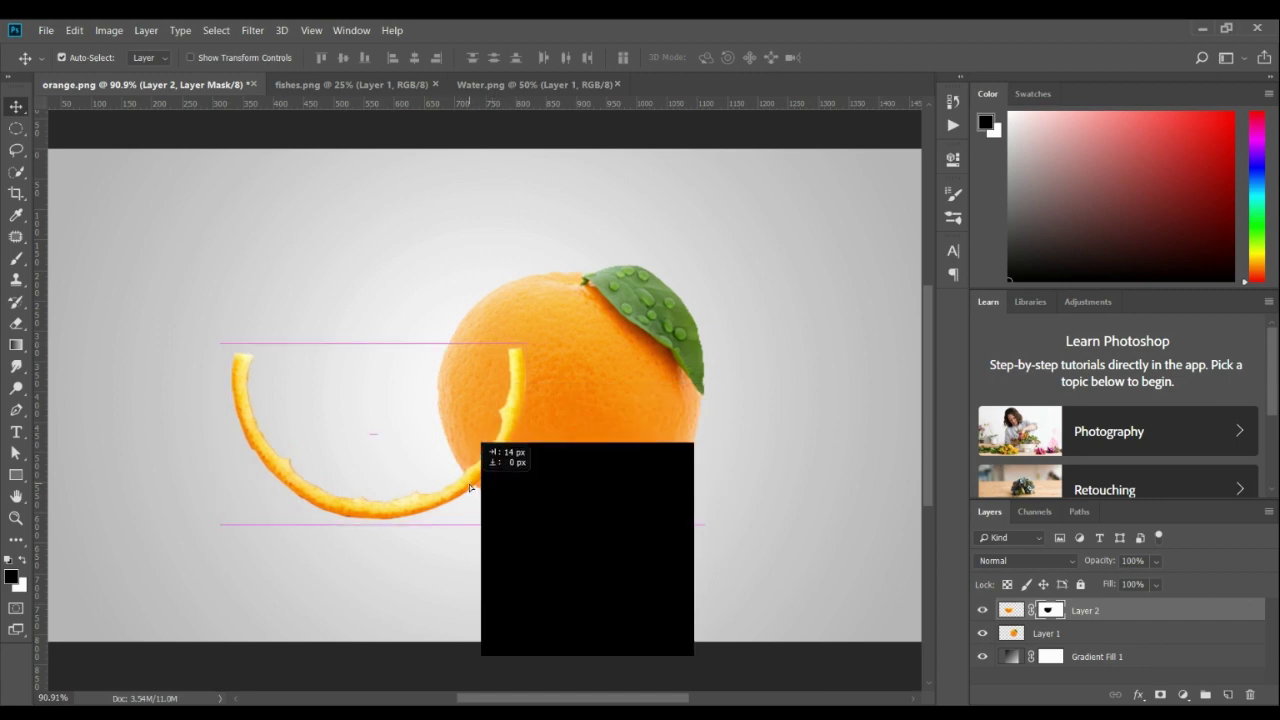
Drag the Water.png image into orange.png as Layer 3.
{"action": "left_click", "coordinate": [536, 85]}
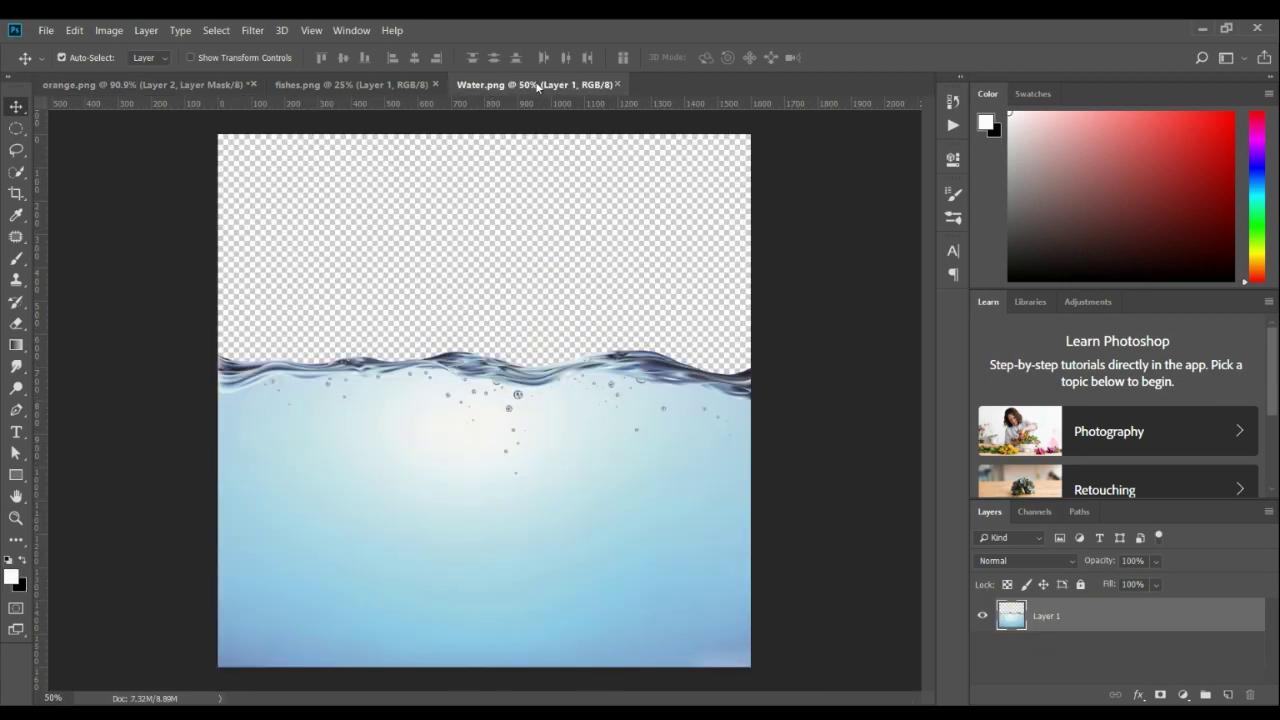
{"action": "left_click_drag", "start_coordinate": [417, 398], "coordinate": [362, 432]}
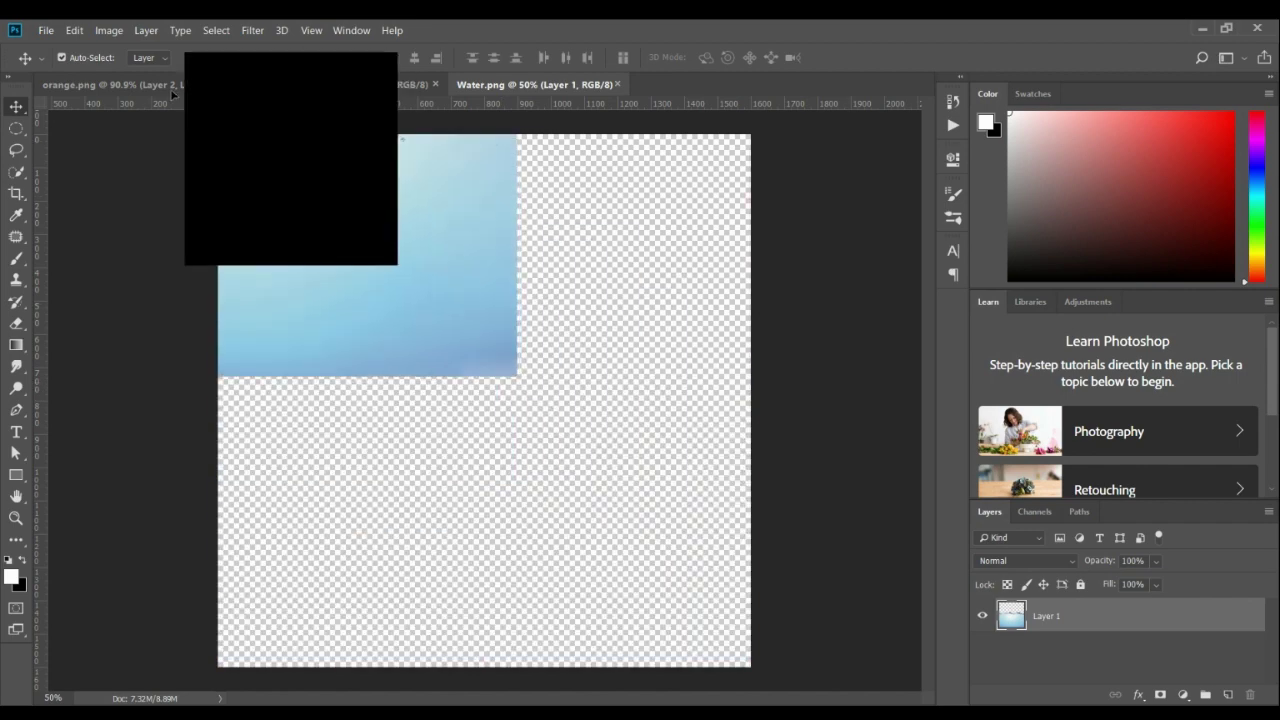
{"action": "scroll", "coordinate": [358, 430], "scroll_direction": "down", "scroll_amount": 2}
Scale the water layer to about 28.6% and position it over the rind.
{"action": "scroll", "coordinate": [355, 428], "scroll_direction": "down", "scroll_amount": 1}
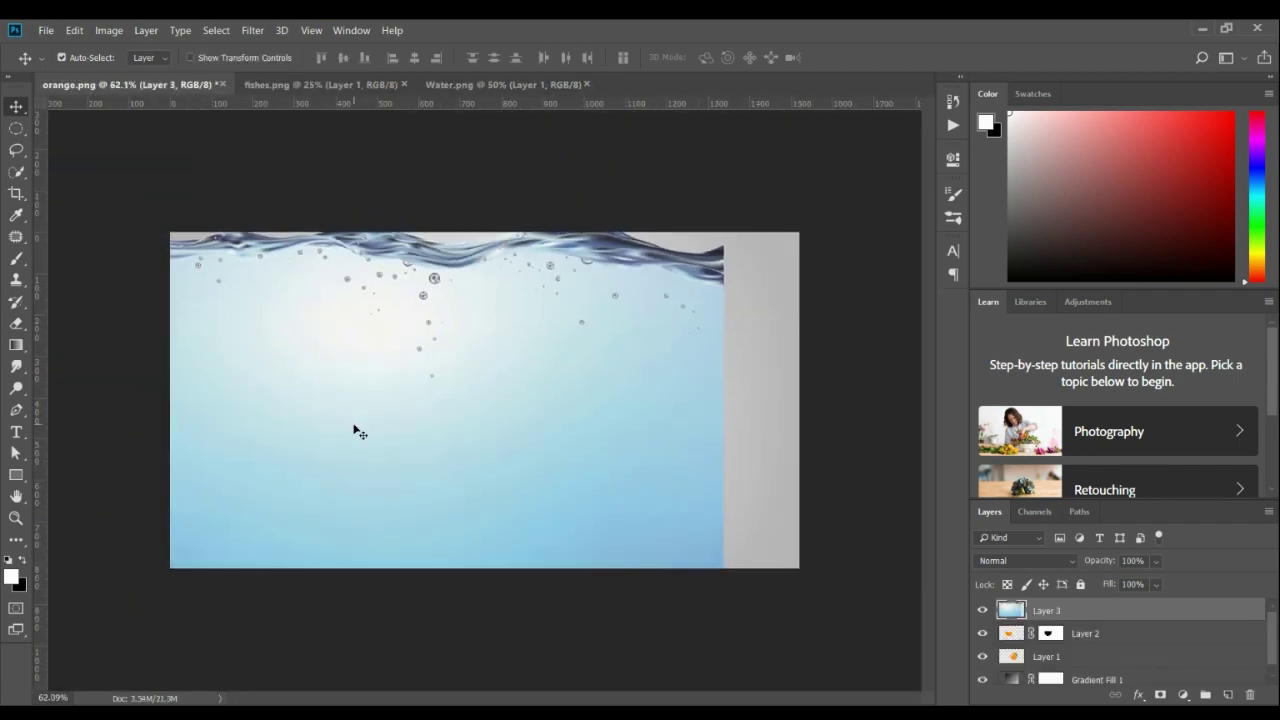
{"action": "key", "text": "ctrl+t"}
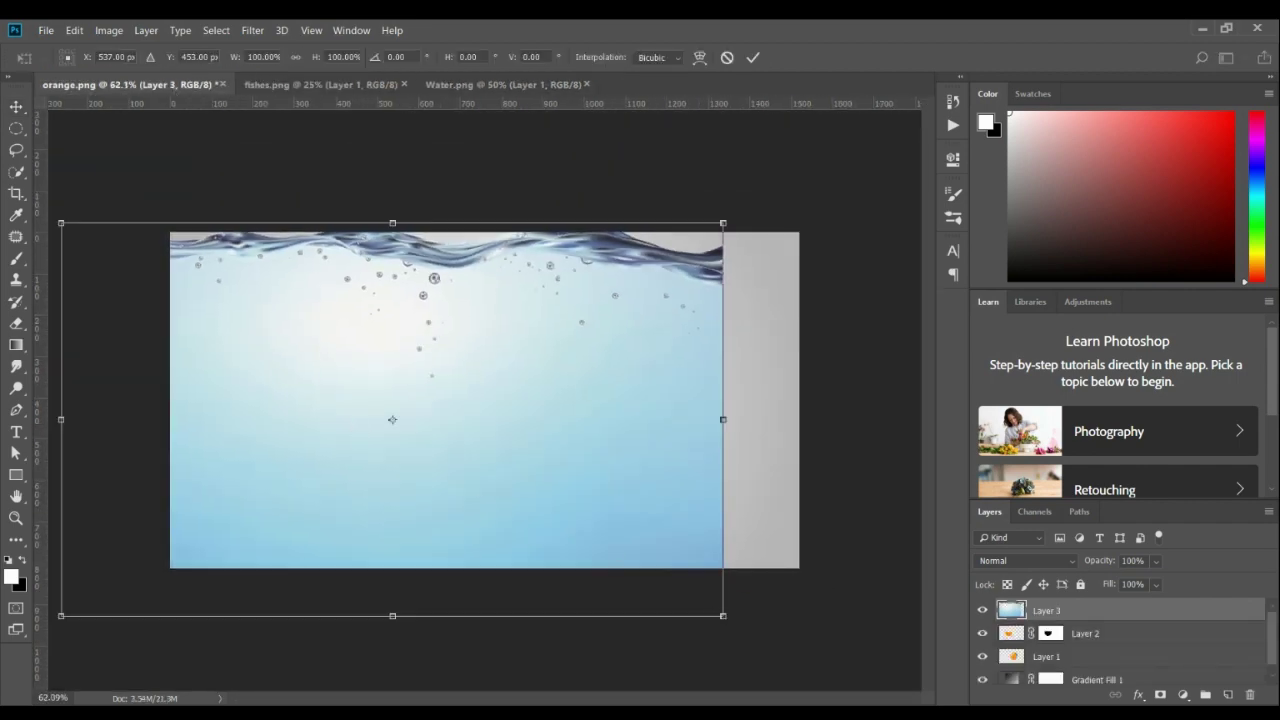
{"action": "mouse_move", "coordinate": [723, 615]}
{"action": "left_mouse_down"}
{"action": "mouse_move", "coordinate": [714, 557]}
{"action": "mouse_move", "coordinate": [494, 486]}
{"action": "mouse_move", "coordinate": [452, 517]}
{"action": "left_mouse_up"}
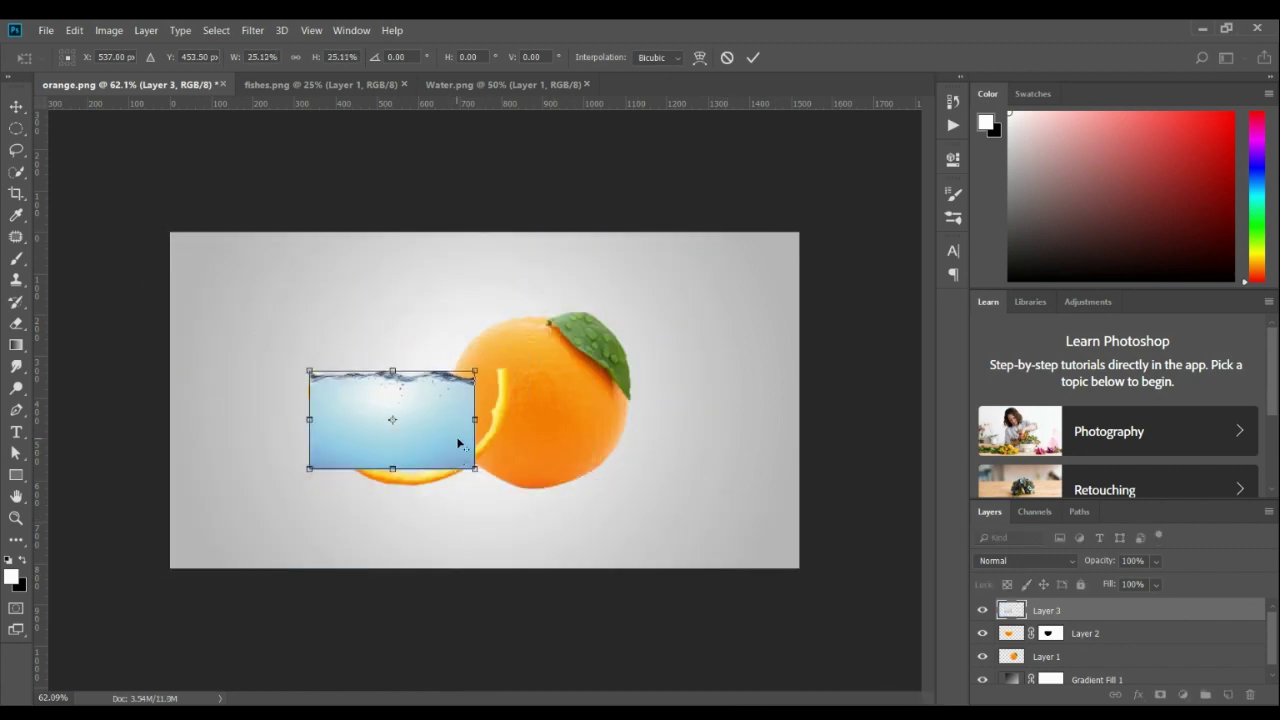
{"action": "scroll", "coordinate": [460, 443], "scroll_direction": "up", "scroll_amount": 4}
{"action": "left_click_drag", "start_coordinate": [447, 395], "coordinate": [418, 422]}
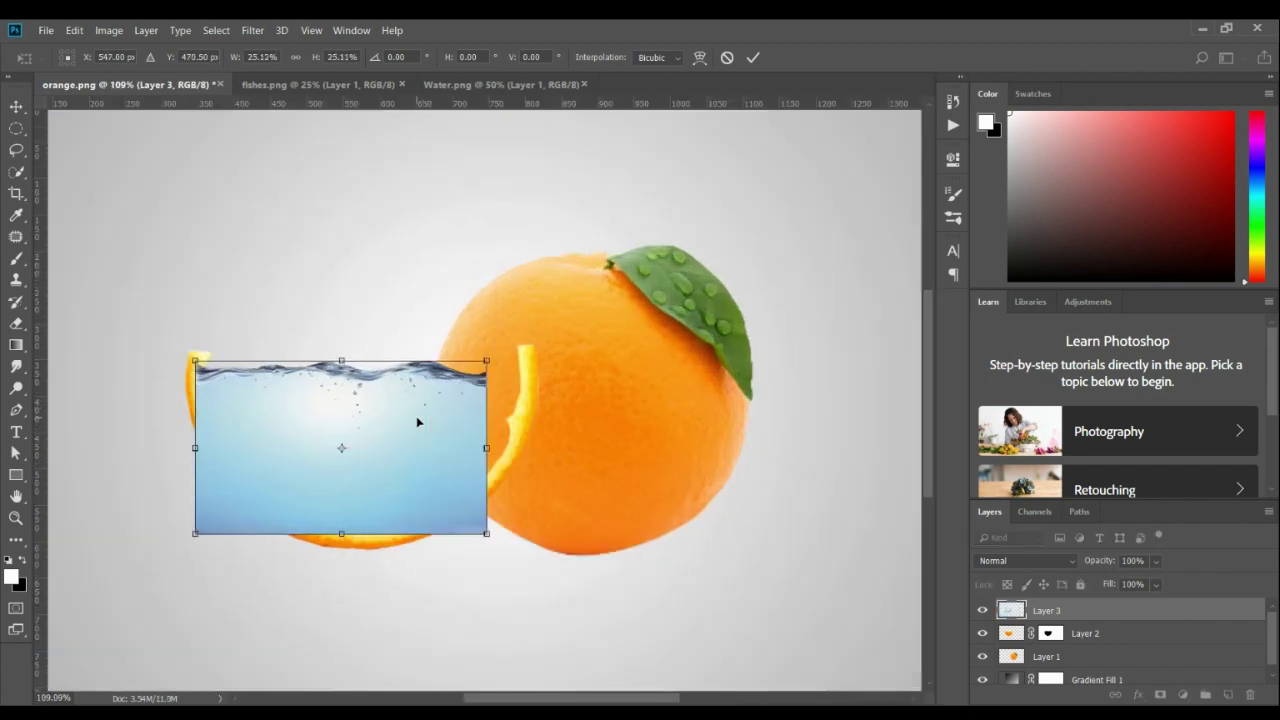
{"action": "left_click_drag", "start_coordinate": [484, 538], "coordinate": [519, 571]}
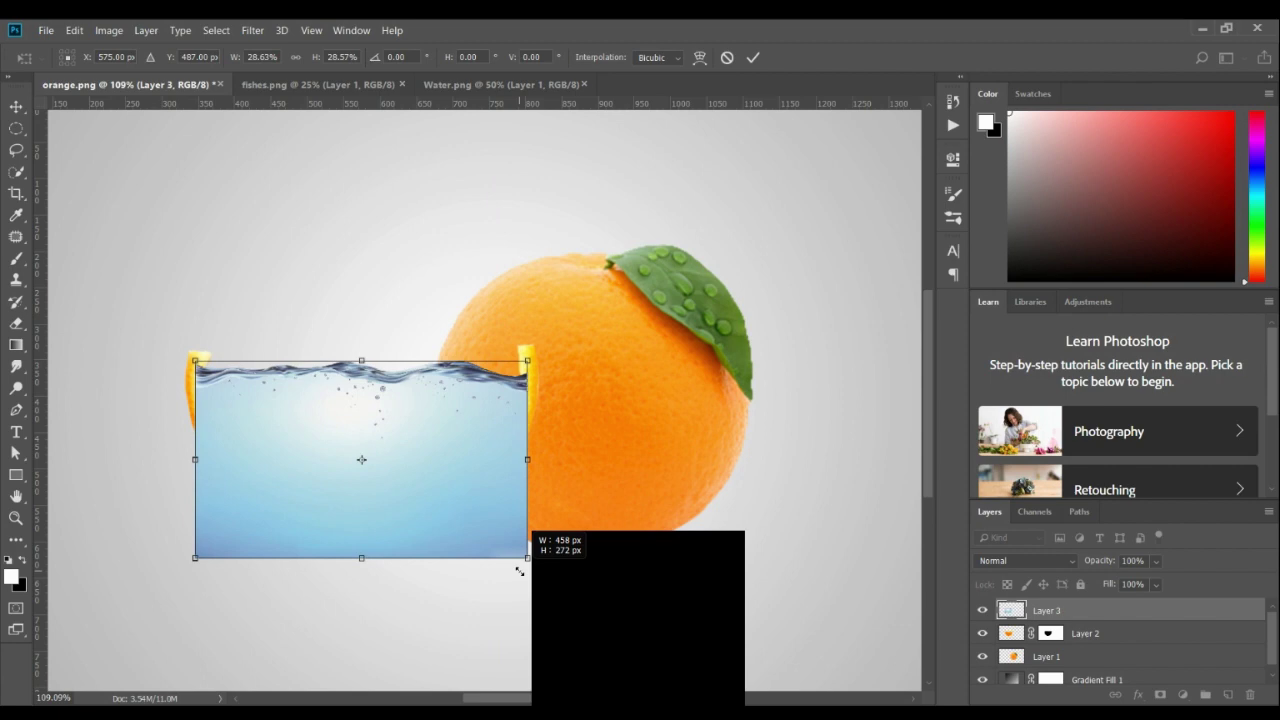
Warp the water so its top-right corner and right edge follow the rind, then commit.
{"action": "left_click", "coordinate": [699, 58]}
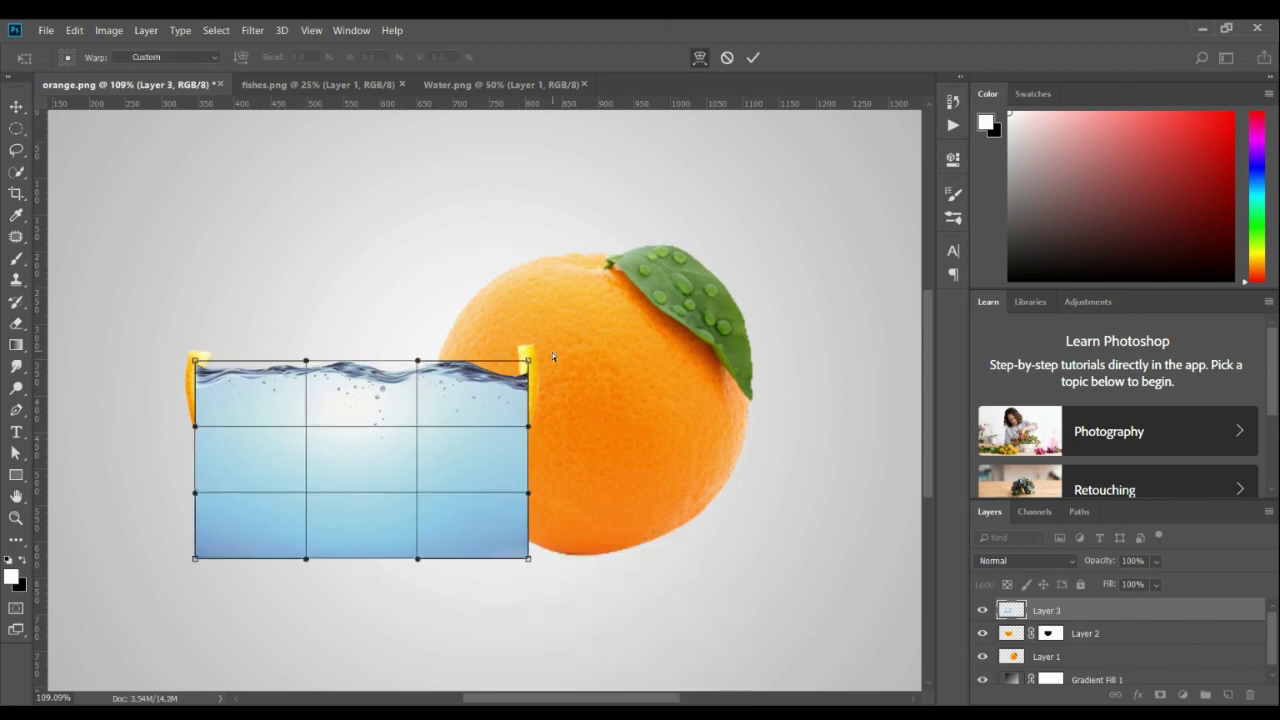
{"action": "left_click_drag", "start_coordinate": [529, 362], "coordinate": [526, 329]}
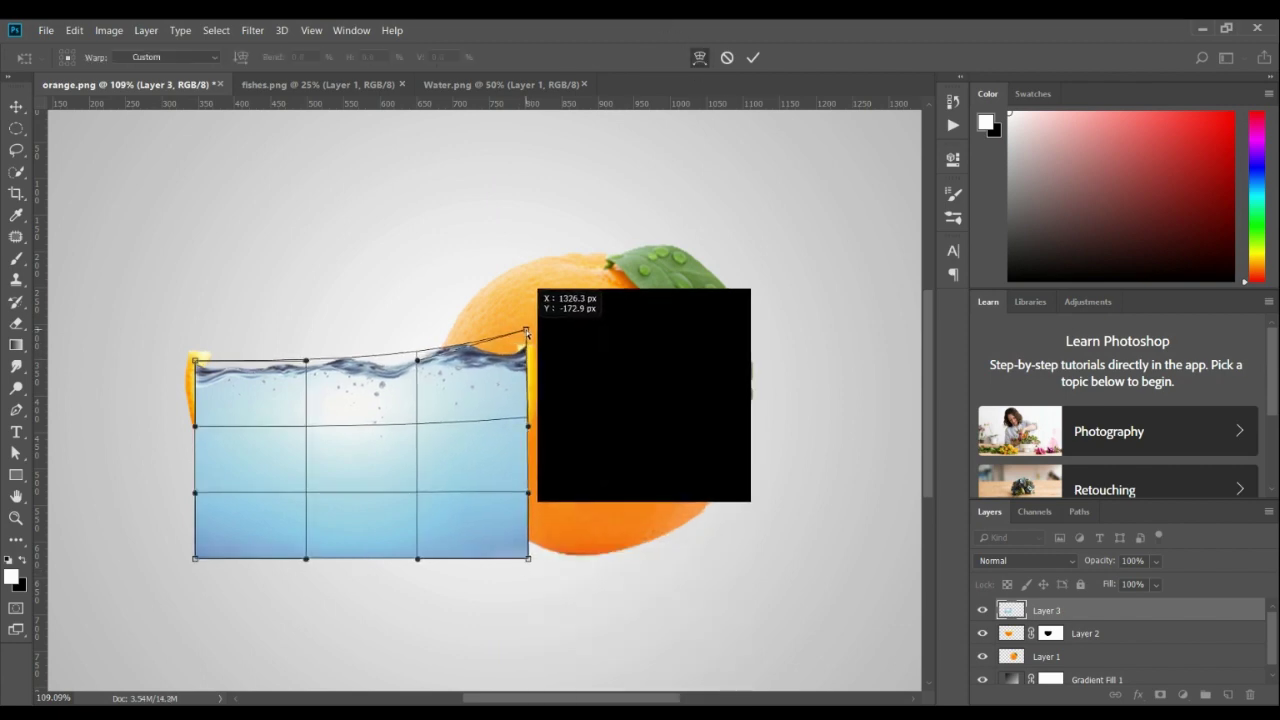
{"action": "left_click_drag", "start_coordinate": [196, 364], "coordinate": [195, 364]}
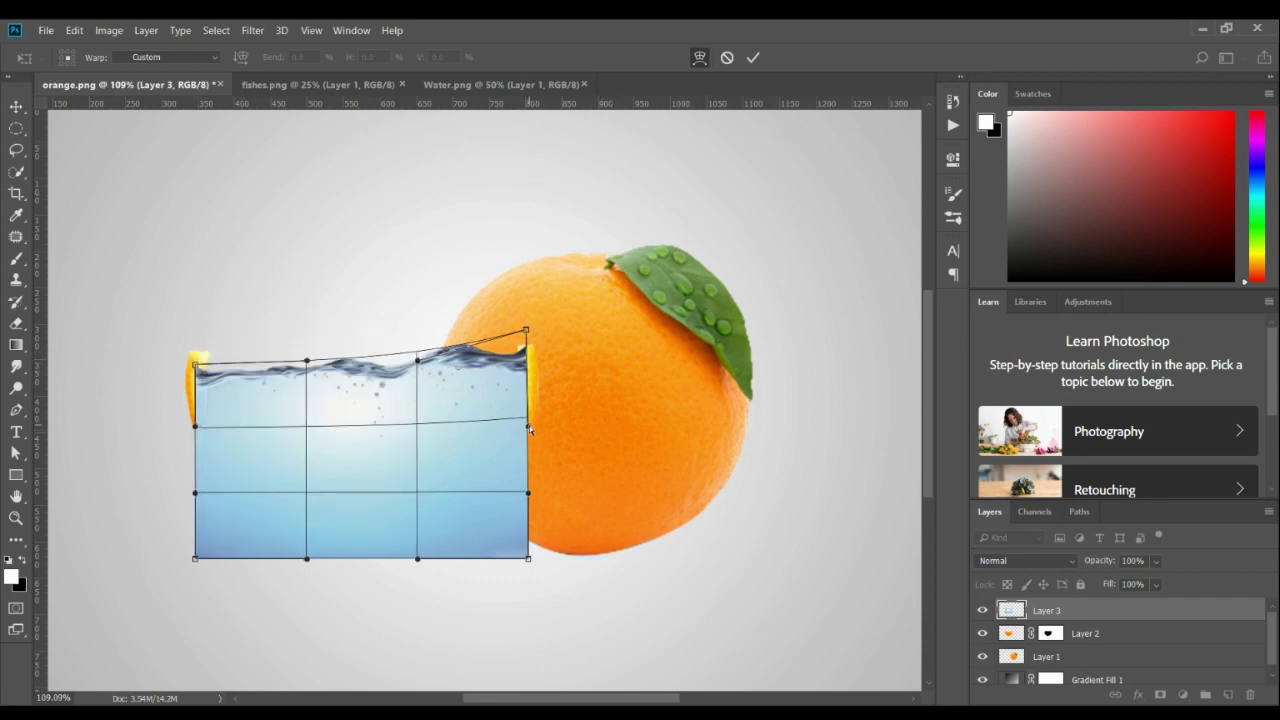
{"action": "mouse_move", "coordinate": [529, 425]}
{"action": "left_mouse_down"}
{"action": "mouse_move", "coordinate": [546, 415]}
{"action": "mouse_move", "coordinate": [538, 383]}
{"action": "left_mouse_up"}
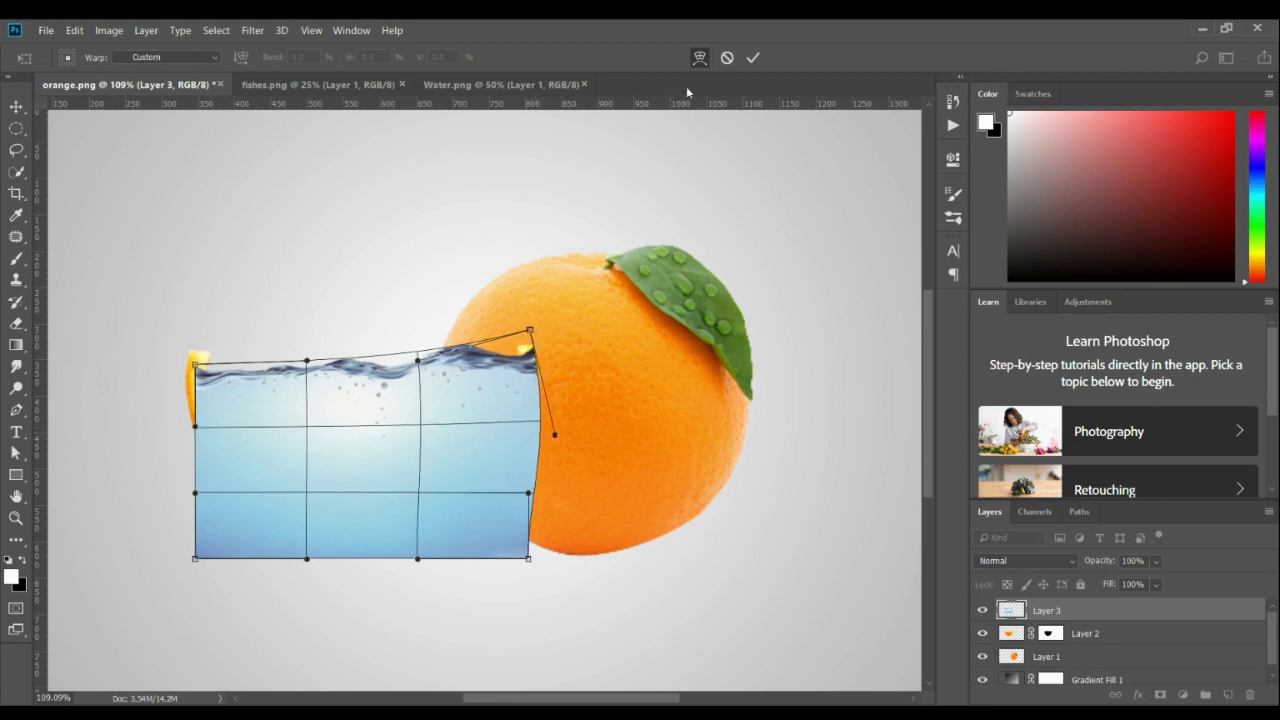
{"action": "left_click_drag", "start_coordinate": [530, 332], "coordinate": [521, 329]}
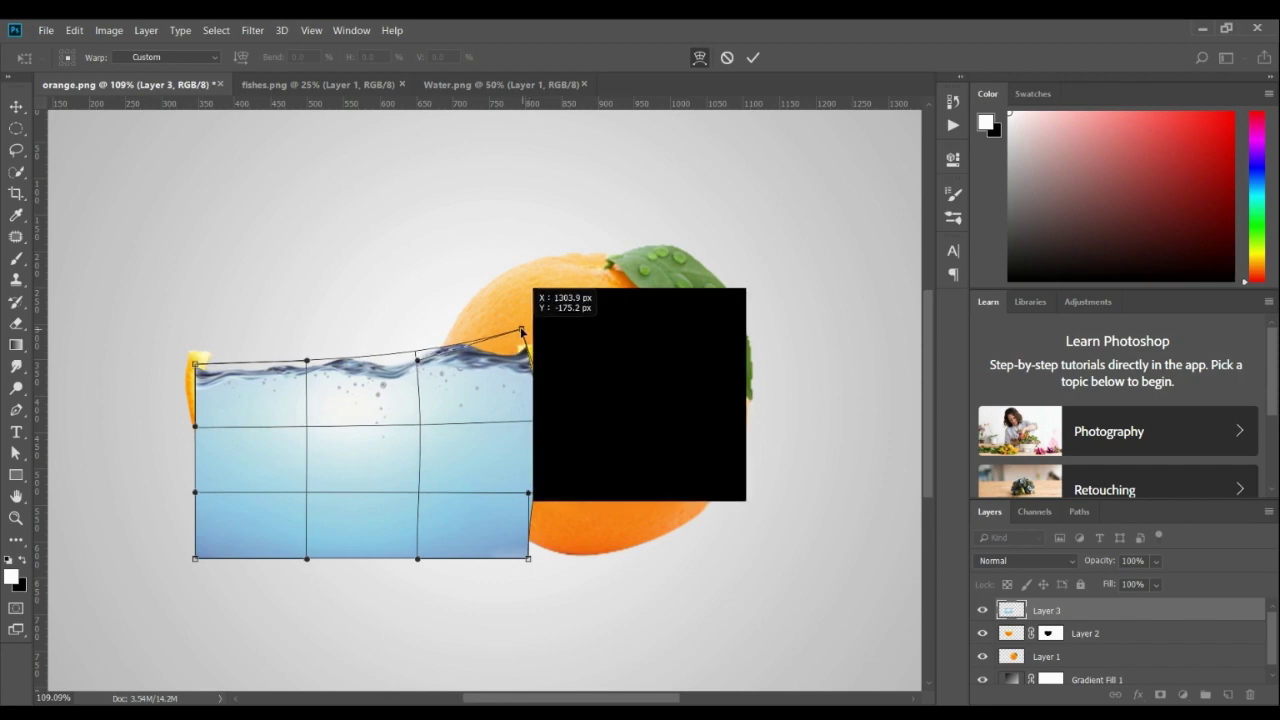
{"action": "left_click", "coordinate": [753, 58]}
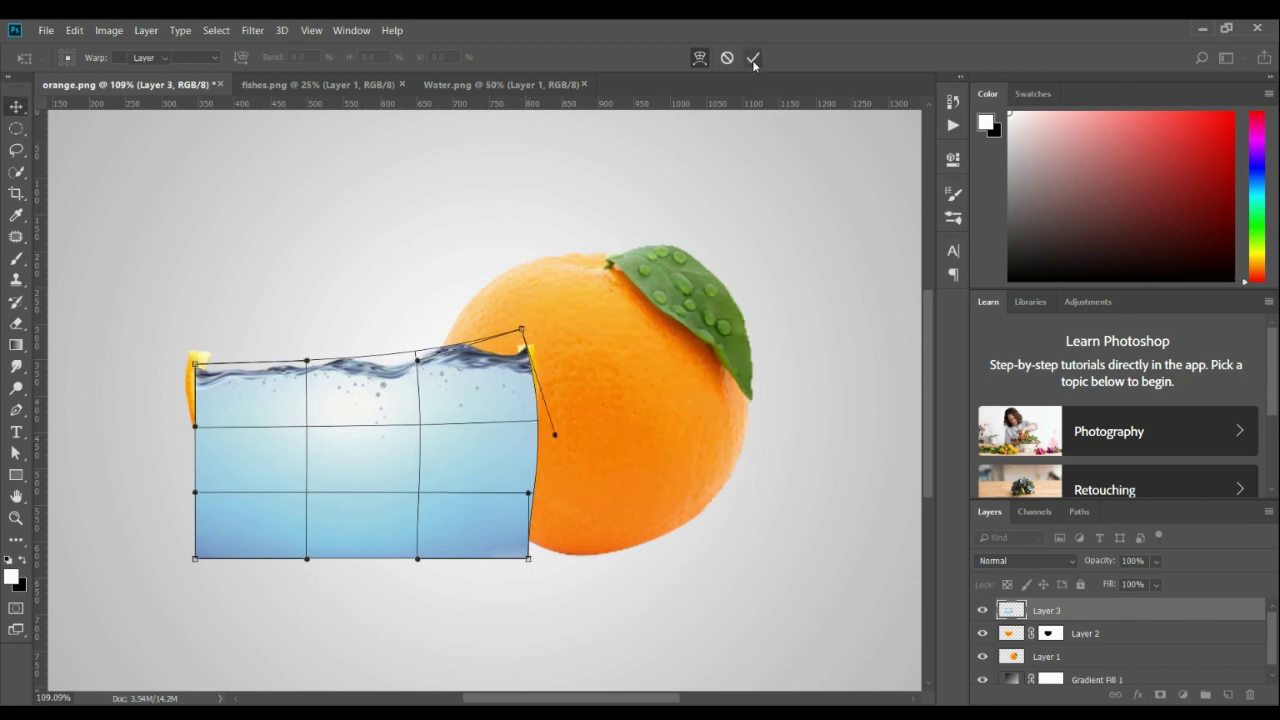
Add a layer mask to the water layer and choose a small soft round brush.
{"action": "left_click", "coordinate": [1160, 695]}
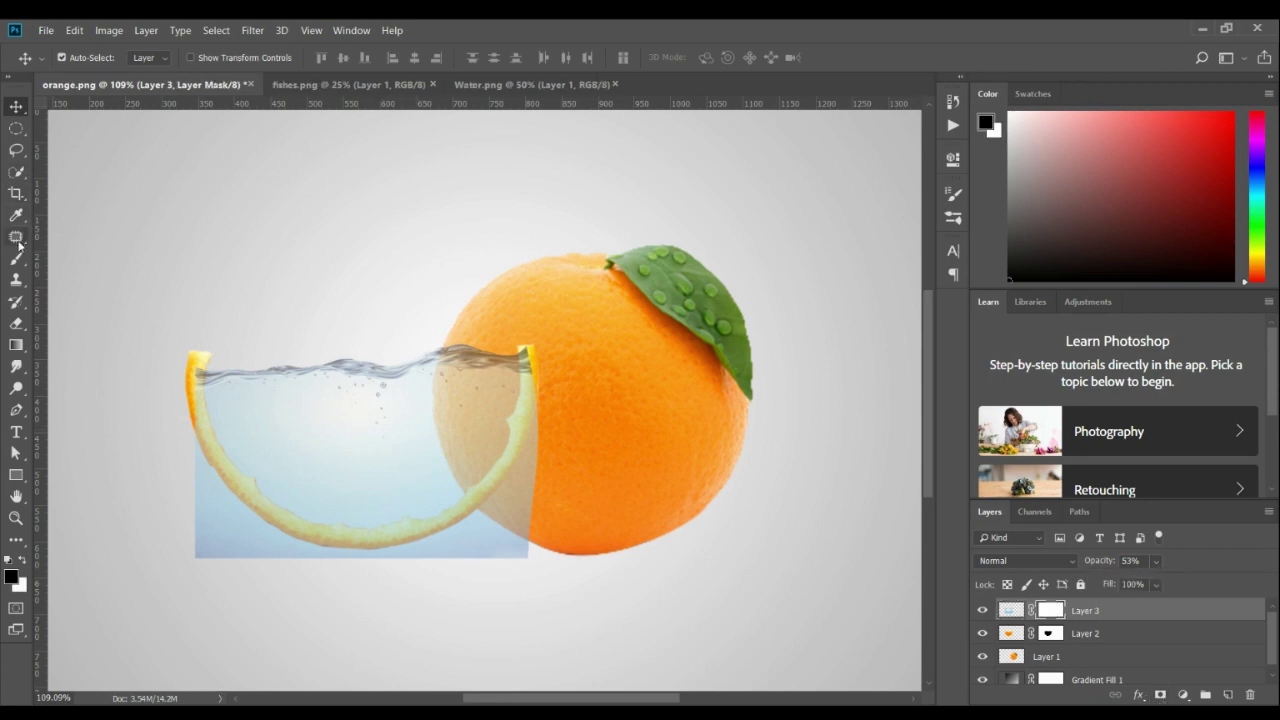
{"action": "left_click", "coordinate": [16, 258]}
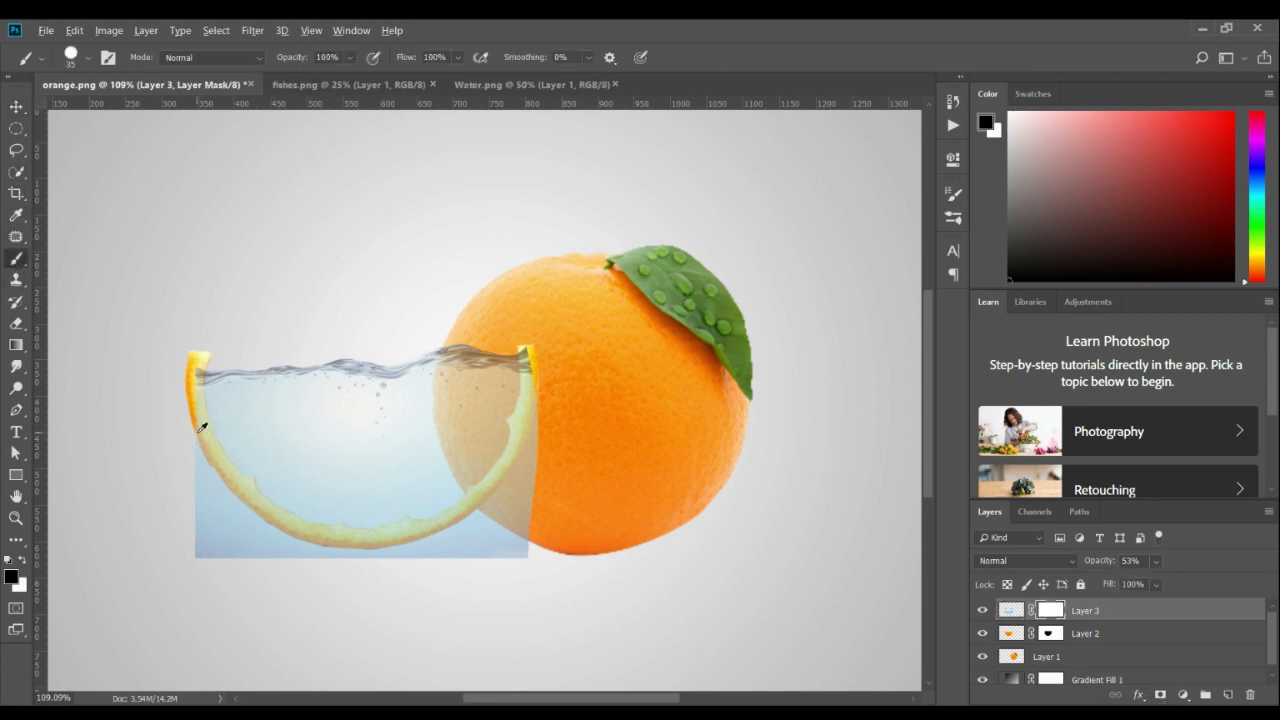
{"action": "scroll", "coordinate": [200, 427], "scroll_direction": "up", "scroll_amount": 5}
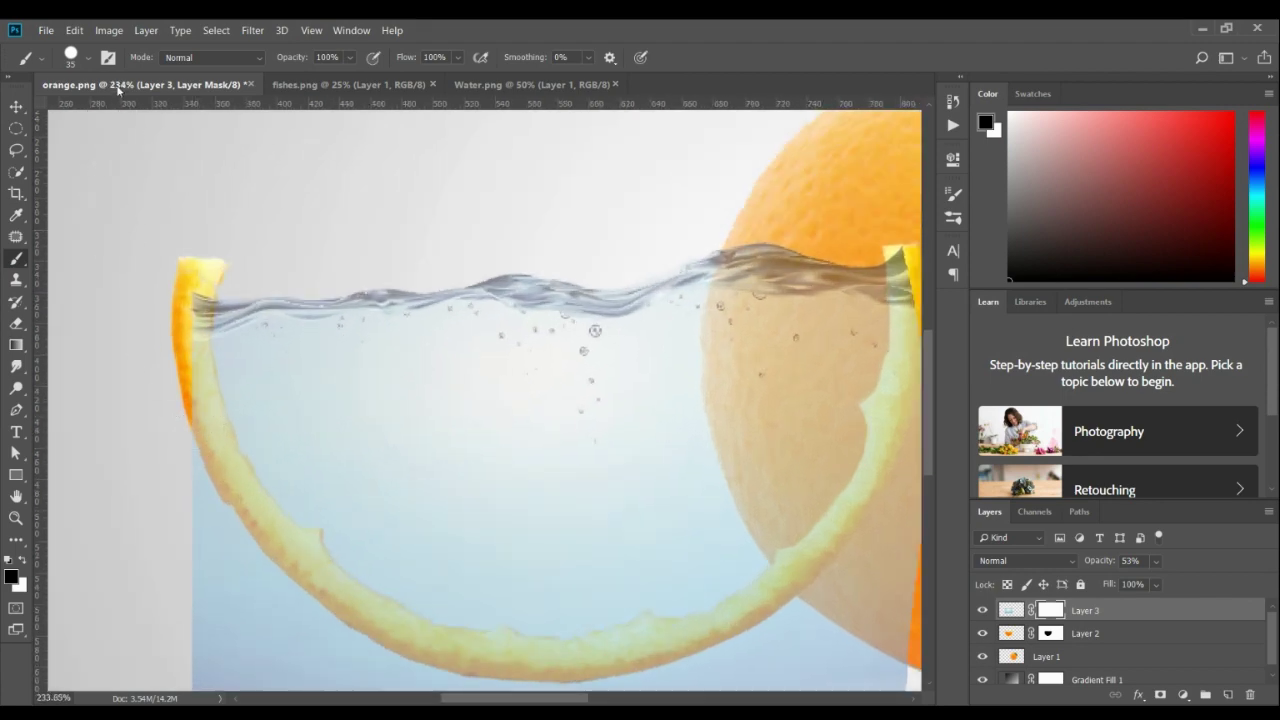
{"action": "left_click", "coordinate": [80, 62]}
{"action": "double_click", "coordinate": [90, 203]}
Paint the mask along the peel's arc so the rind shows, up to its right tip.
{"action": "mouse_move", "coordinate": [190, 349]}
{"action": "left_mouse_down"}
{"action": "mouse_move", "coordinate": [200, 318]}
{"action": "mouse_move", "coordinate": [206, 434]}
{"action": "mouse_move", "coordinate": [220, 435]}
{"action": "mouse_move", "coordinate": [177, 371]}
{"action": "mouse_move", "coordinate": [188, 366]}
{"action": "mouse_move", "coordinate": [302, 517]}
{"action": "mouse_move", "coordinate": [154, 413]}
{"action": "mouse_move", "coordinate": [256, 484]}
{"action": "mouse_move", "coordinate": [408, 494]}
{"action": "mouse_move", "coordinate": [360, 531]}
{"action": "mouse_move", "coordinate": [157, 526]}
{"action": "mouse_move", "coordinate": [240, 530]}
{"action": "mouse_move", "coordinate": [389, 481]}
{"action": "left_mouse_up"}
{"action": "left_click_drag", "start_coordinate": [389, 481], "coordinate": [289, 534]}
{"action": "left_click_drag", "start_coordinate": [209, 577], "coordinate": [344, 500]}
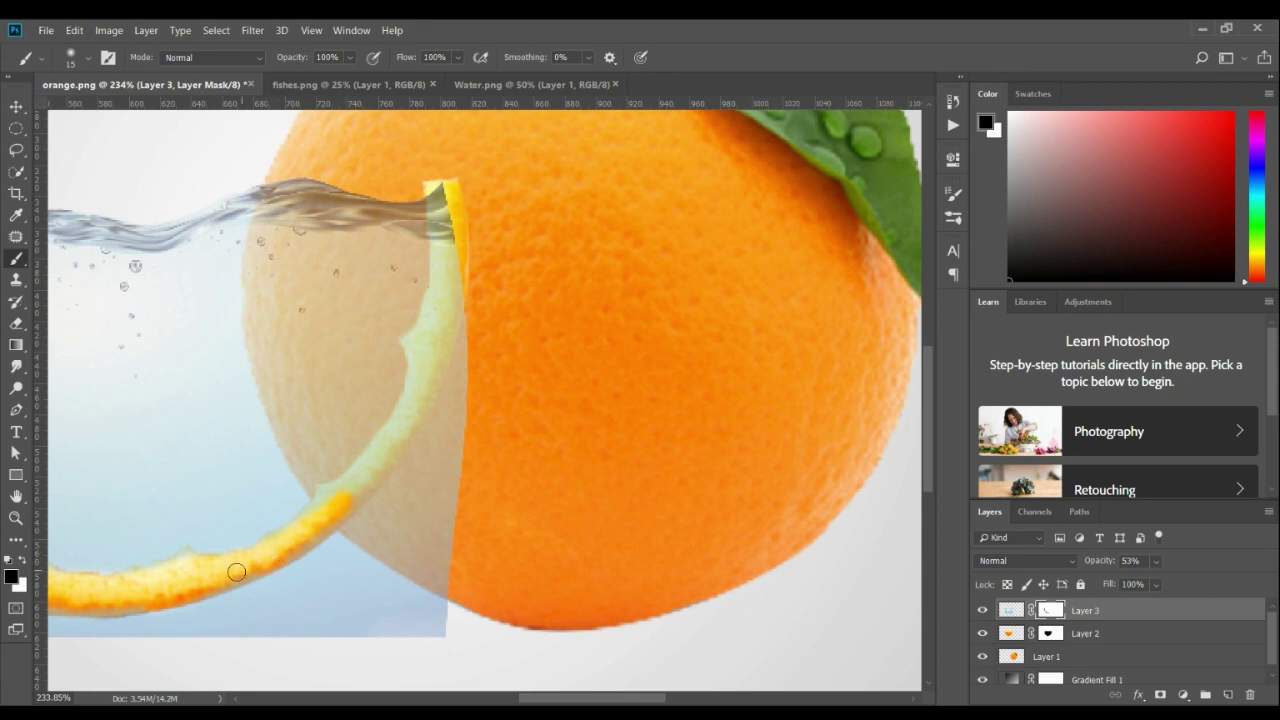
{"action": "scroll", "coordinate": [236, 571], "scroll_direction": "up", "scroll_amount": 1}
{"action": "scroll", "coordinate": [236, 571], "scroll_direction": "right", "scroll_amount": 1}
{"action": "key", "text": "x"}
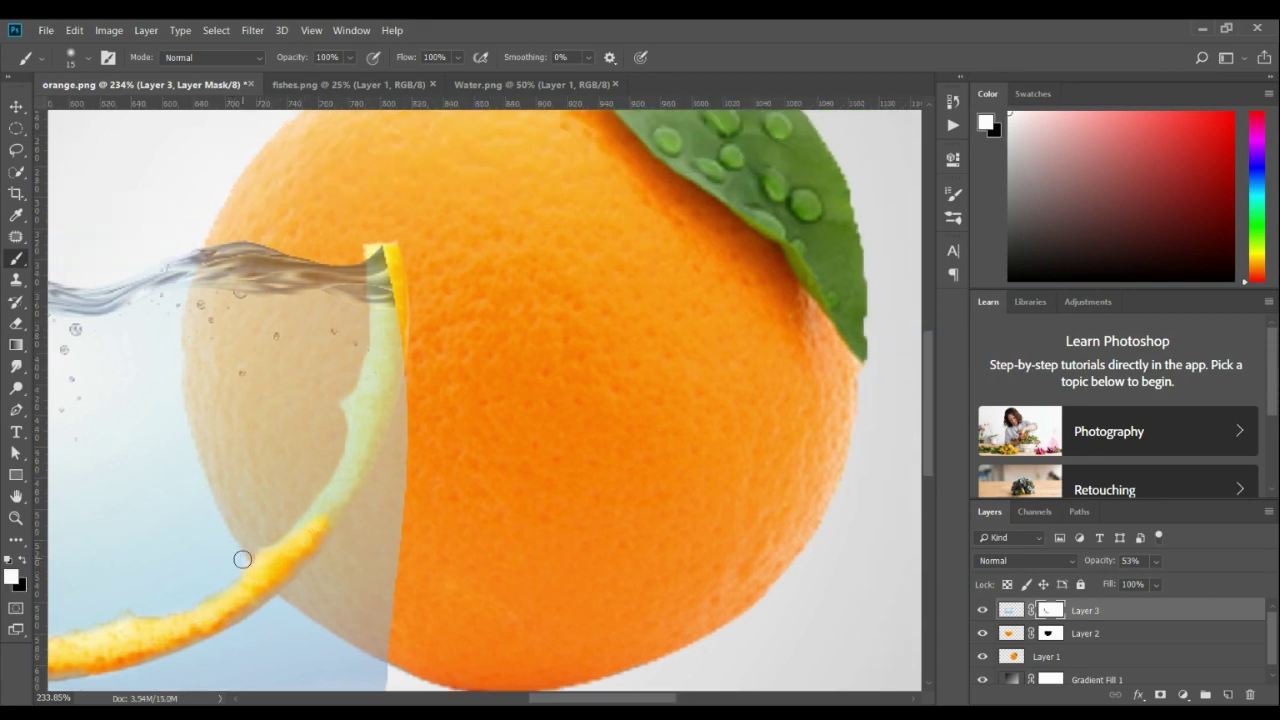
{"action": "key", "text": "x"}
{"action": "left_click_drag", "start_coordinate": [287, 549], "coordinate": [340, 492]}
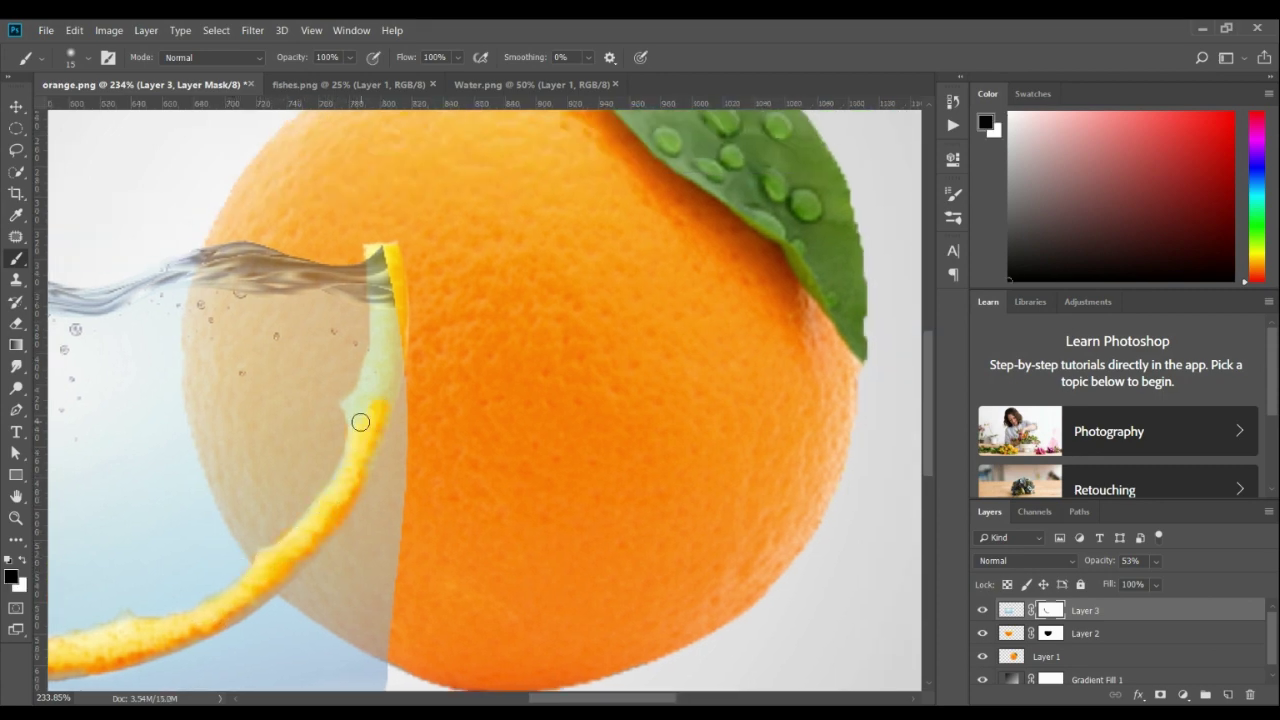
{"action": "left_click_drag", "start_coordinate": [354, 420], "coordinate": [385, 289]}
Mask out the water left of and below the peel, including the bottom-left corner.
{"action": "key", "text": "x"}
{"action": "scroll", "coordinate": [420, 380], "scroll_direction": "down", "scroll_amount": 3}
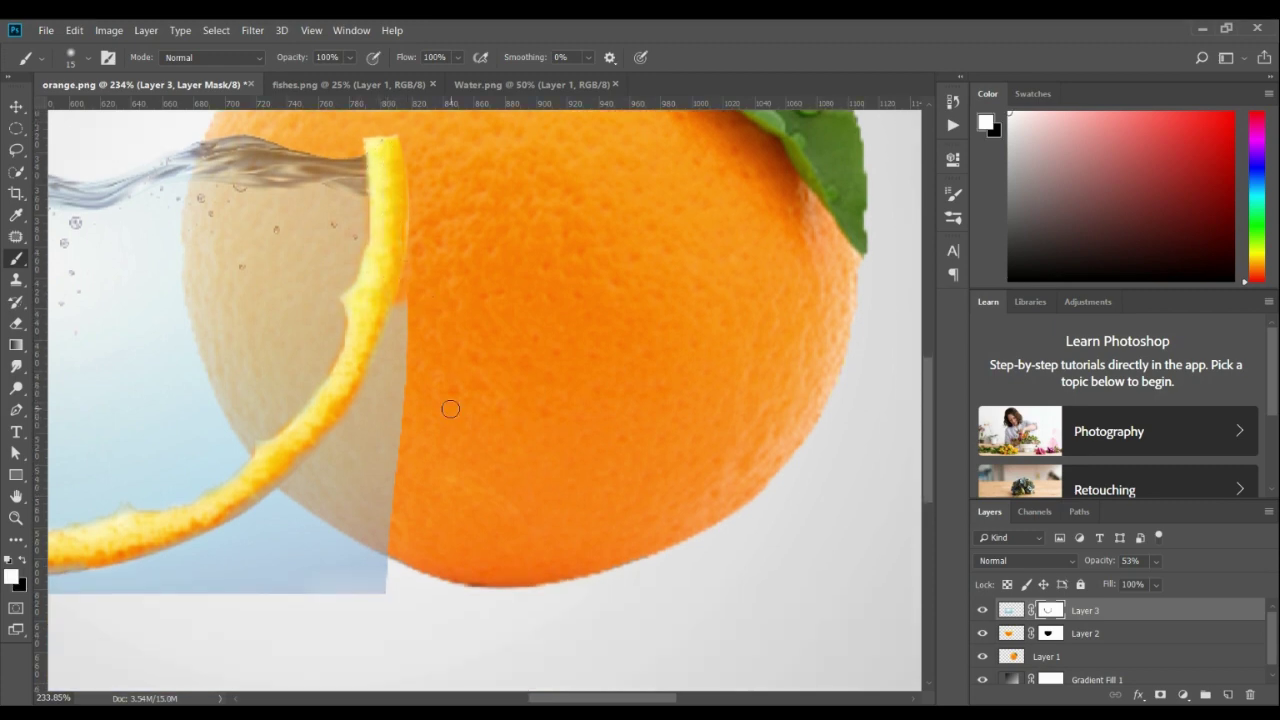
{"action": "scroll", "coordinate": [450, 408], "scroll_direction": "down", "scroll_amount": 3}
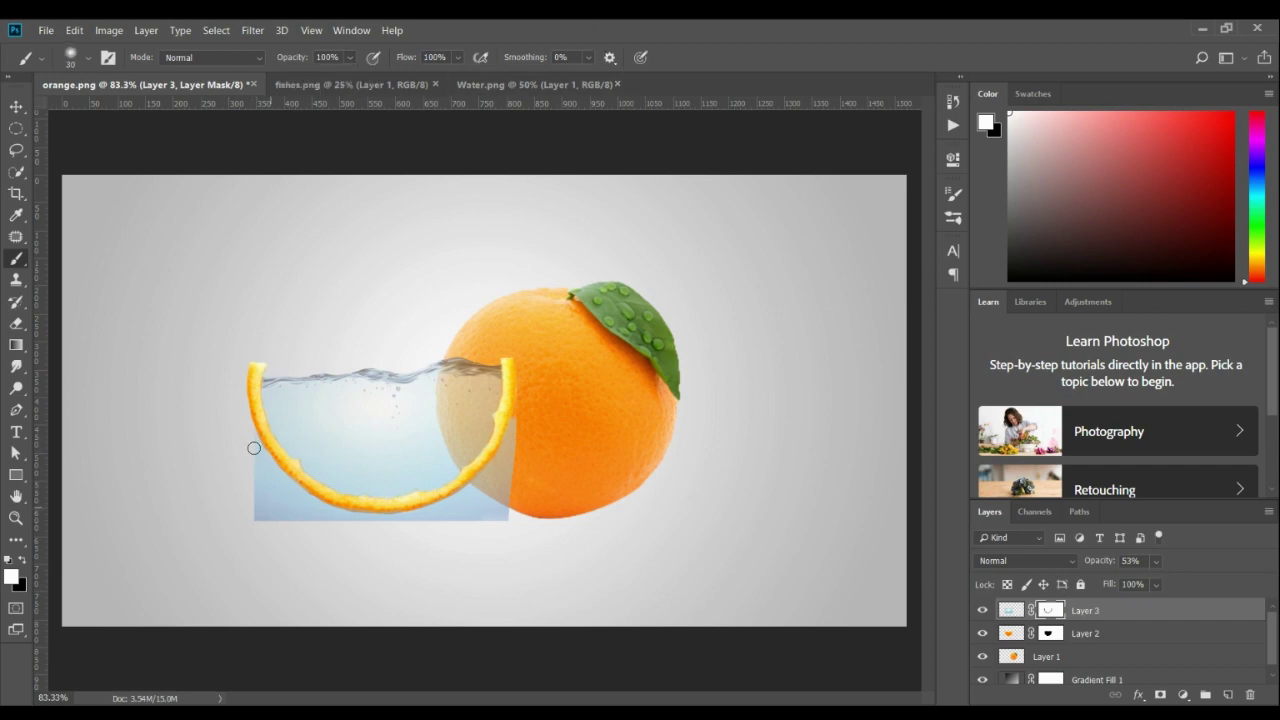
{"action": "key", "text": "x"}
{"action": "left_click_drag", "start_coordinate": [257, 500], "coordinate": [256, 522]}
{"action": "left_click_drag", "start_coordinate": [250, 424], "coordinate": [279, 507]}
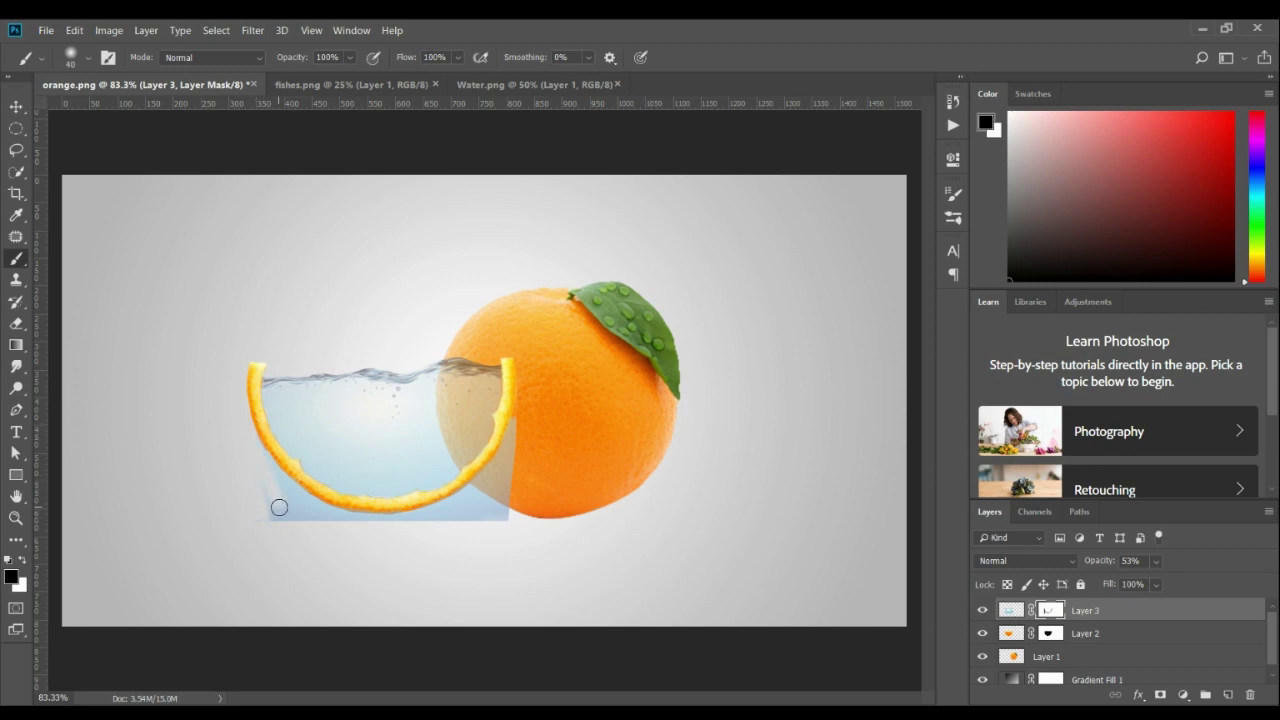
{"action": "mouse_move", "coordinate": [256, 455]}
{"action": "left_mouse_down"}
{"action": "mouse_move", "coordinate": [300, 529]}
{"action": "mouse_move", "coordinate": [294, 503]}
{"action": "mouse_move", "coordinate": [357, 520]}
{"action": "mouse_move", "coordinate": [470, 509]}
{"action": "mouse_move", "coordinate": [446, 523]}
{"action": "mouse_move", "coordinate": [481, 503]}
{"action": "mouse_move", "coordinate": [513, 426]}
{"action": "left_mouse_up"}
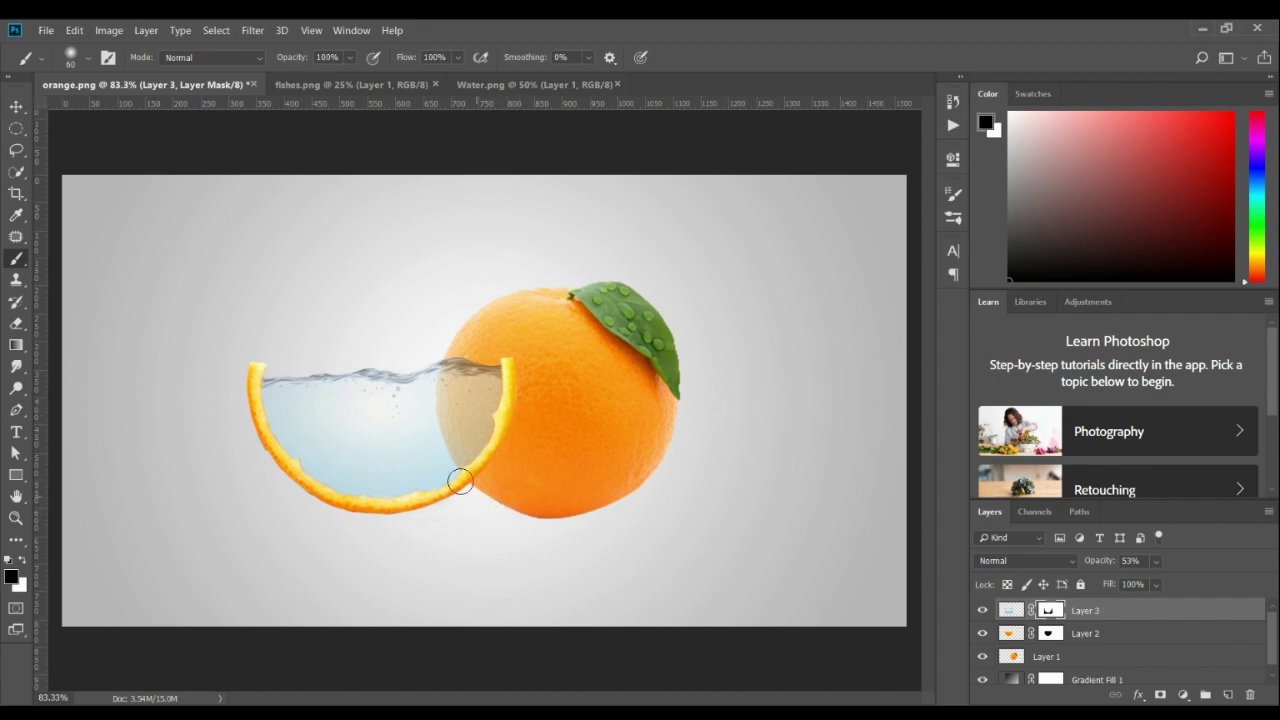
Fade the water near the rind with a 100 px brush at 65% opacity.
{"action": "left_click", "coordinate": [14, 108]}
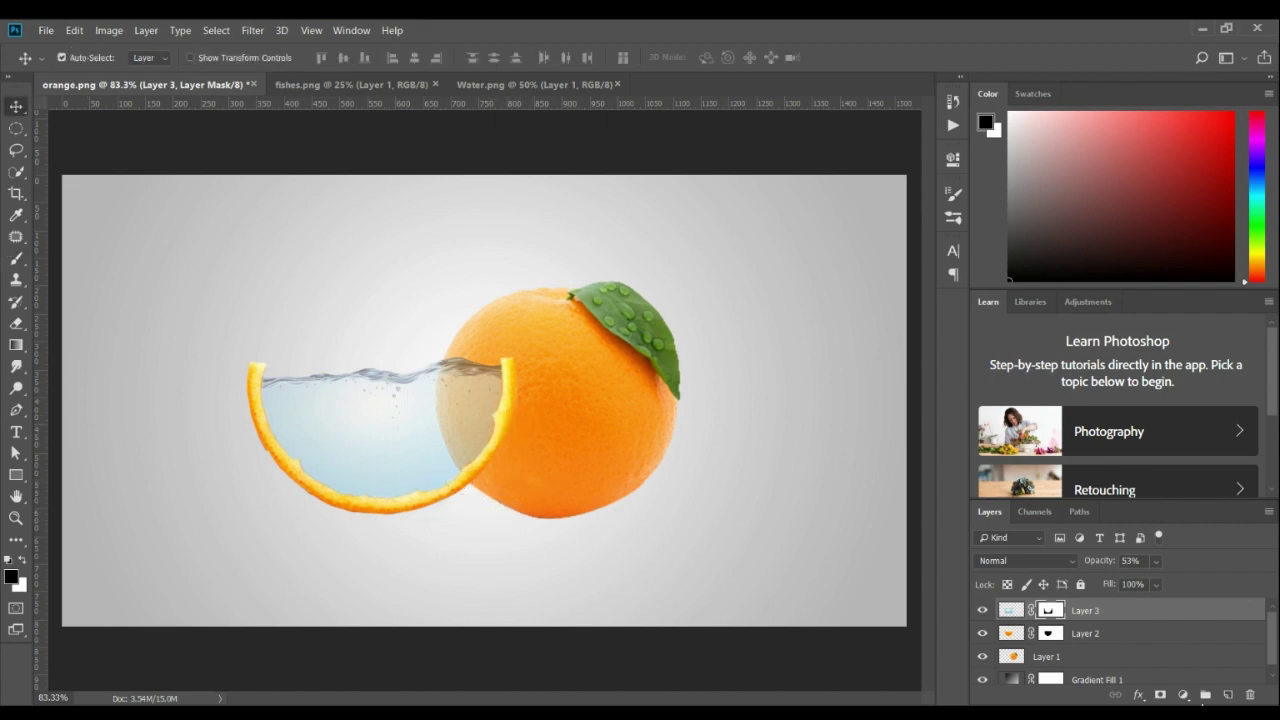
{"action": "left_click", "coordinate": [1156, 563]}
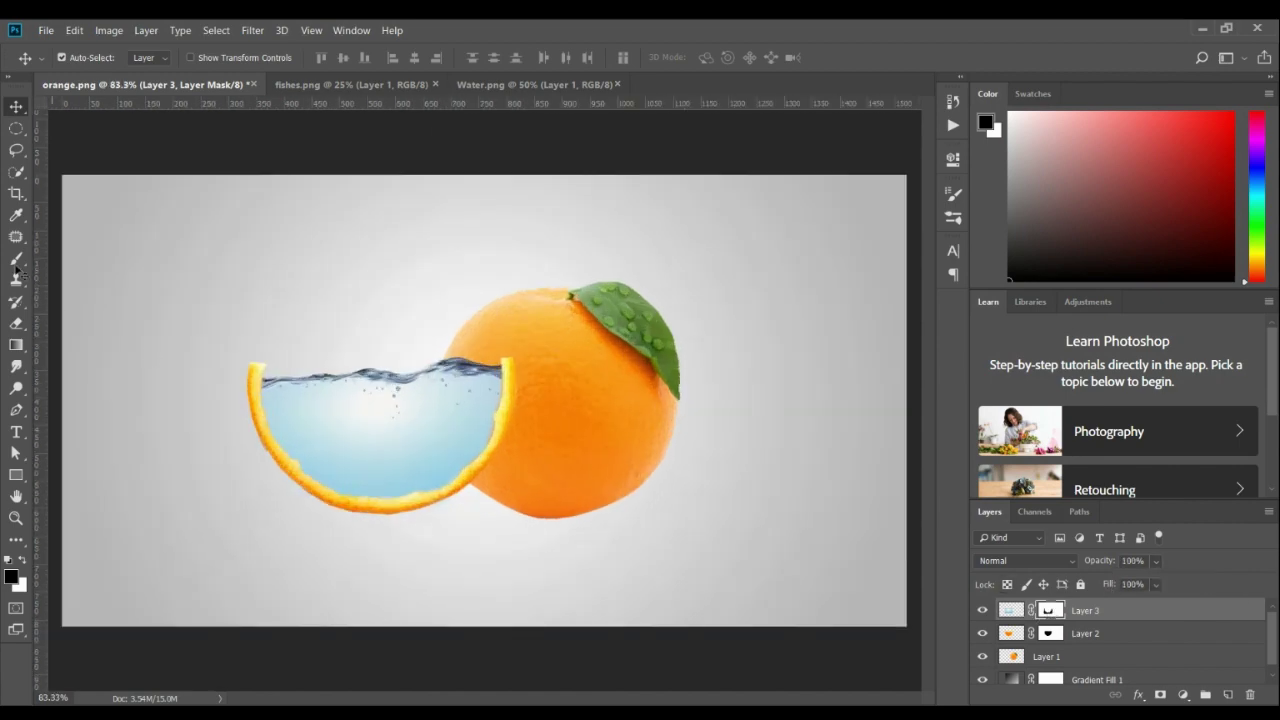
{"action": "left_click", "coordinate": [16, 258]}
{"action": "left_click", "coordinate": [81, 64]}
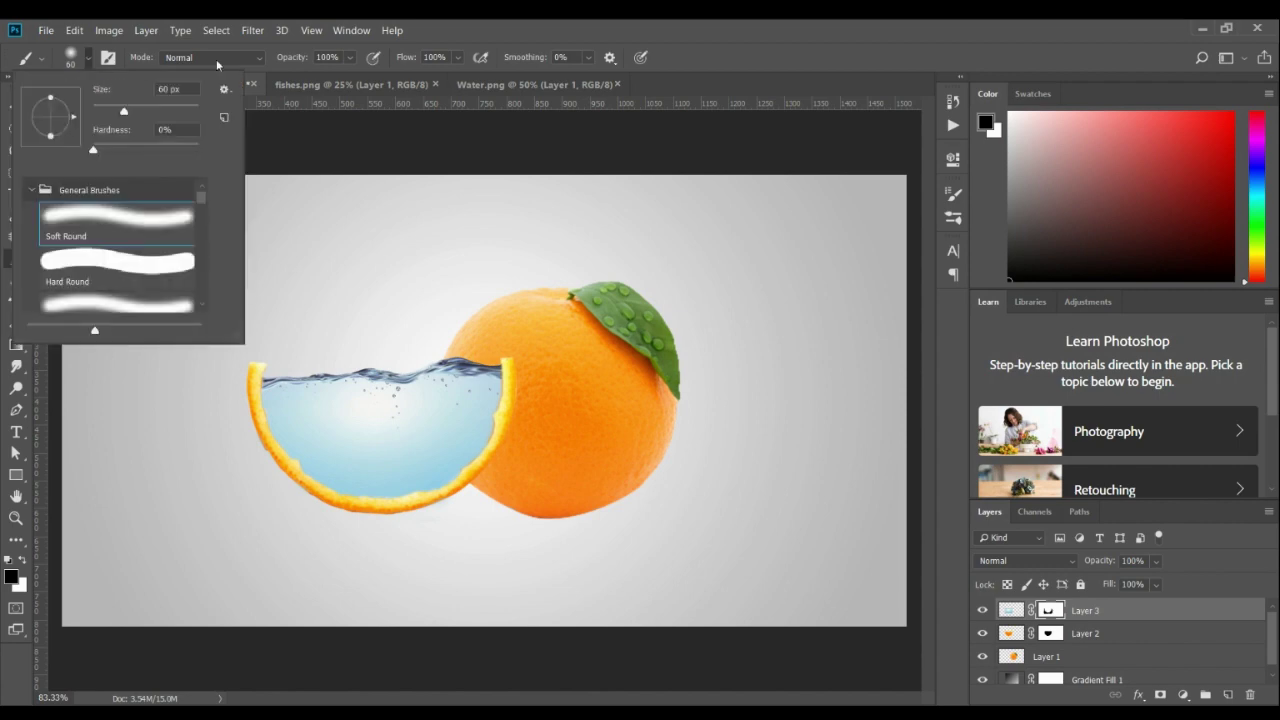
{"action": "left_click", "coordinate": [453, 24]}
{"action": "left_click", "coordinate": [350, 58]}
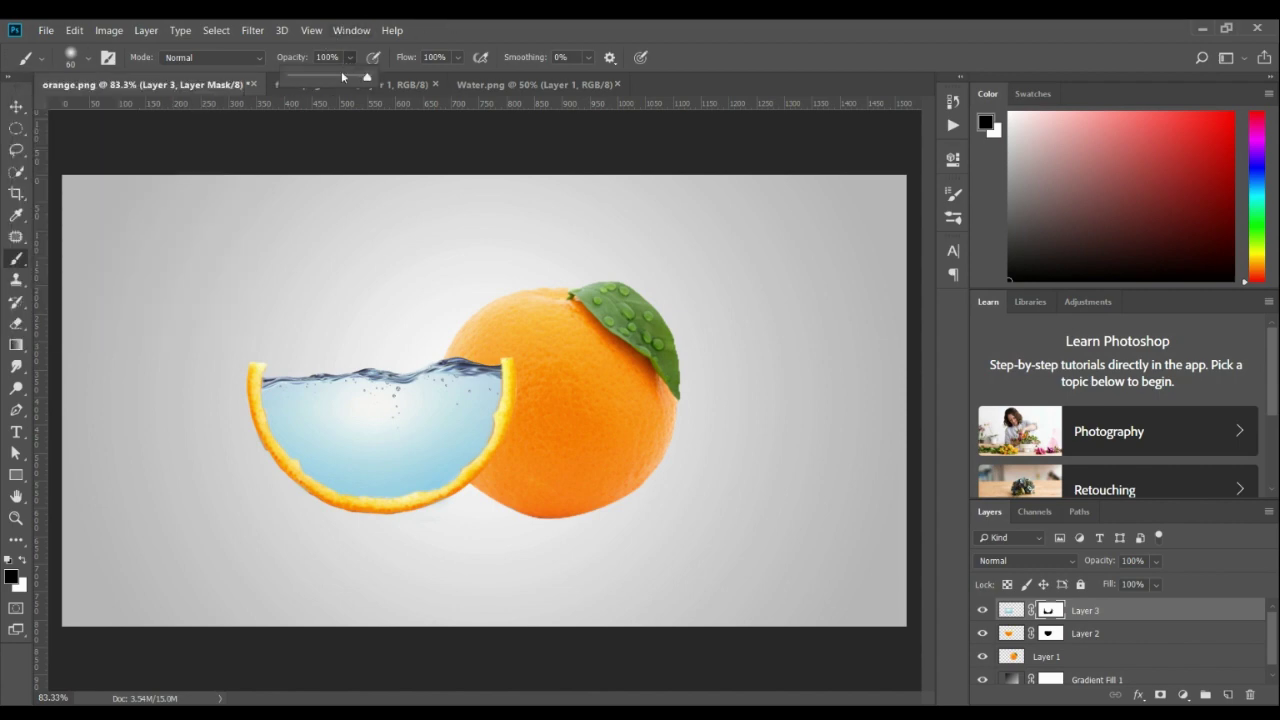
{"action": "left_click", "coordinate": [492, 30]}
{"action": "key", "text": "bracketright"}
{"action": "key", "text": "bracketright"}
{"action": "key", "text": "bracketright"}
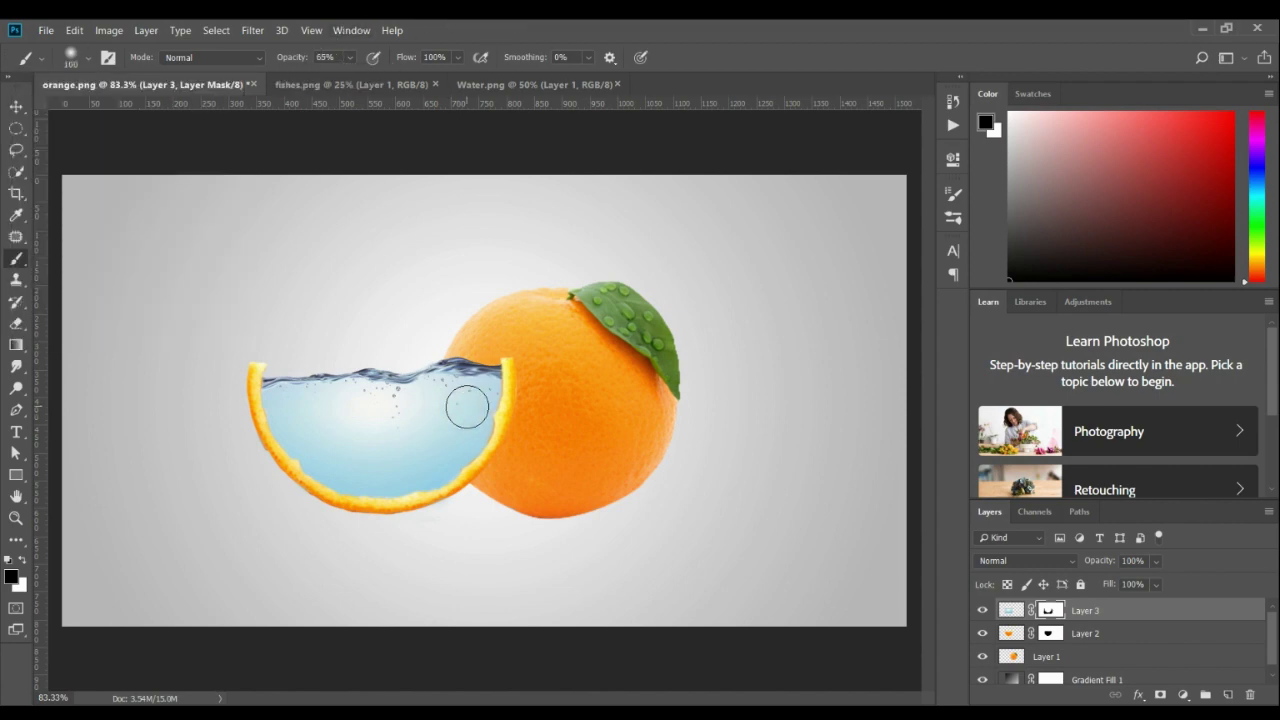
{"action": "left_click", "coordinate": [465, 403]}
{"action": "scroll", "coordinate": [472, 401], "scroll_direction": "up", "scroll_amount": 2}
{"action": "scroll", "coordinate": [480, 397], "scroll_direction": "up", "scroll_amount": 3}
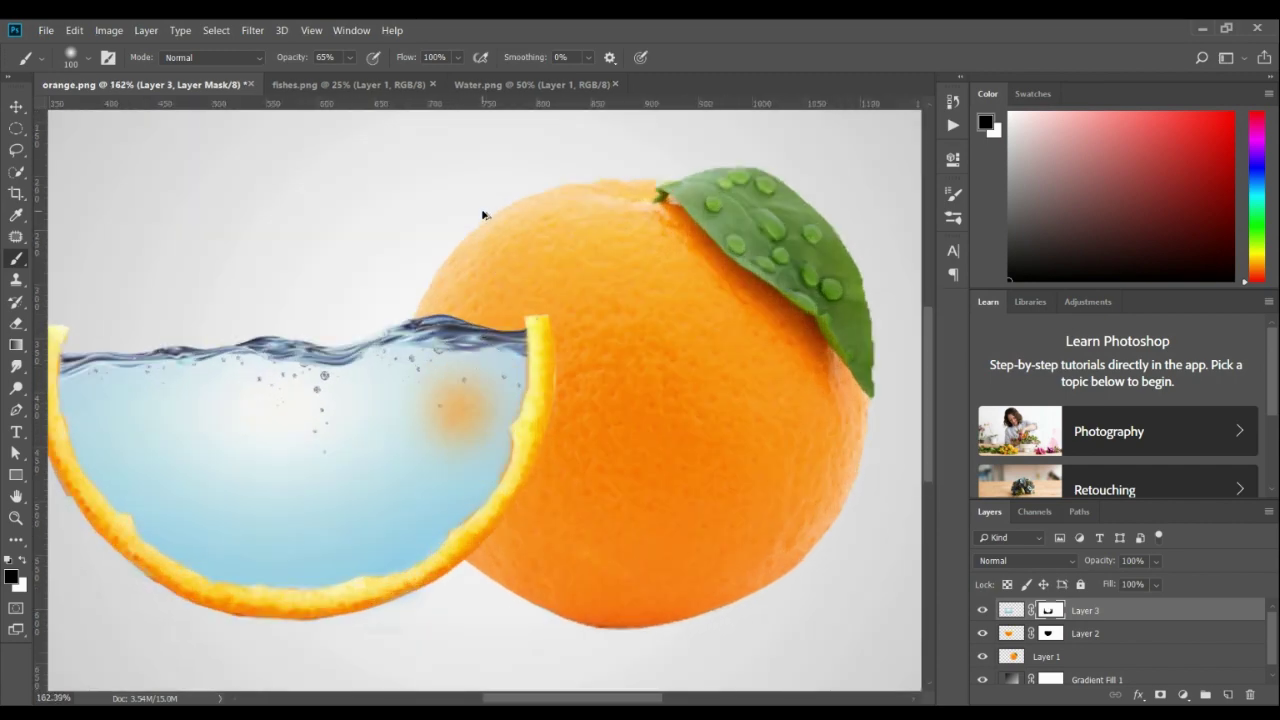
Undo the orange spot, then softly reveal the orange through the water with a 125 px, 17% brush.
{"action": "key", "text": "z"}
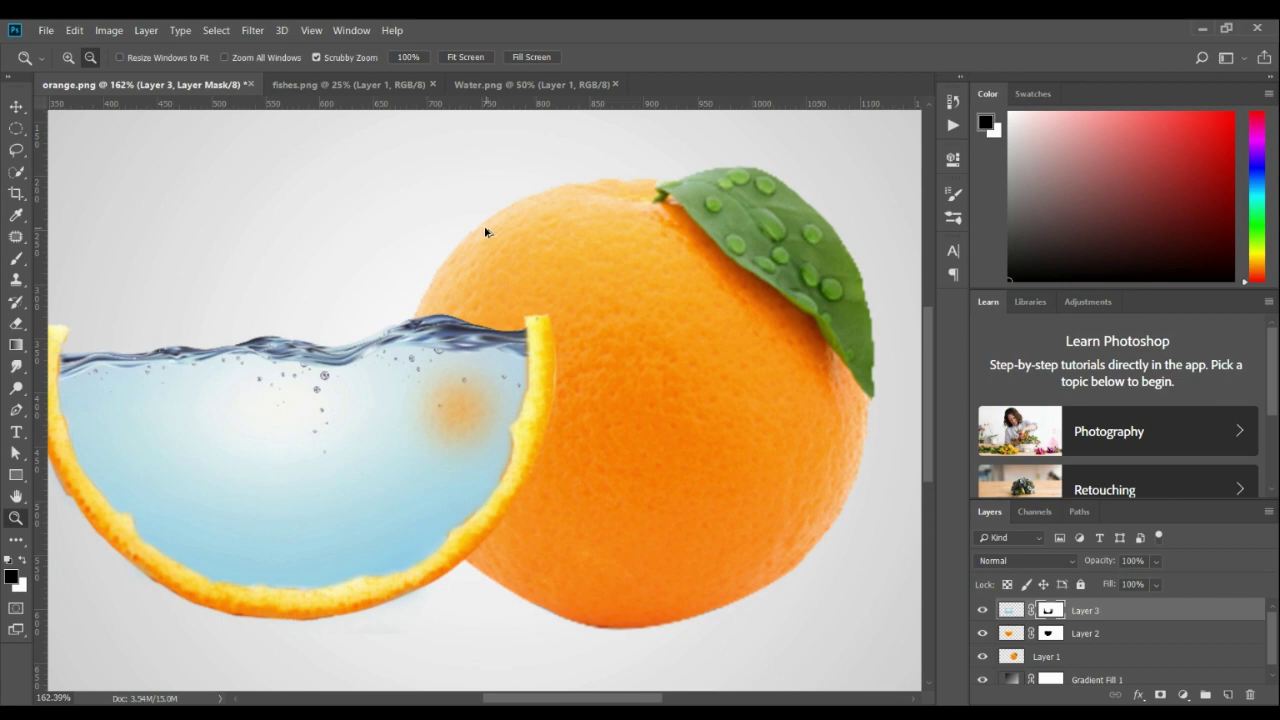
{"action": "key", "text": "ctrl+z"}
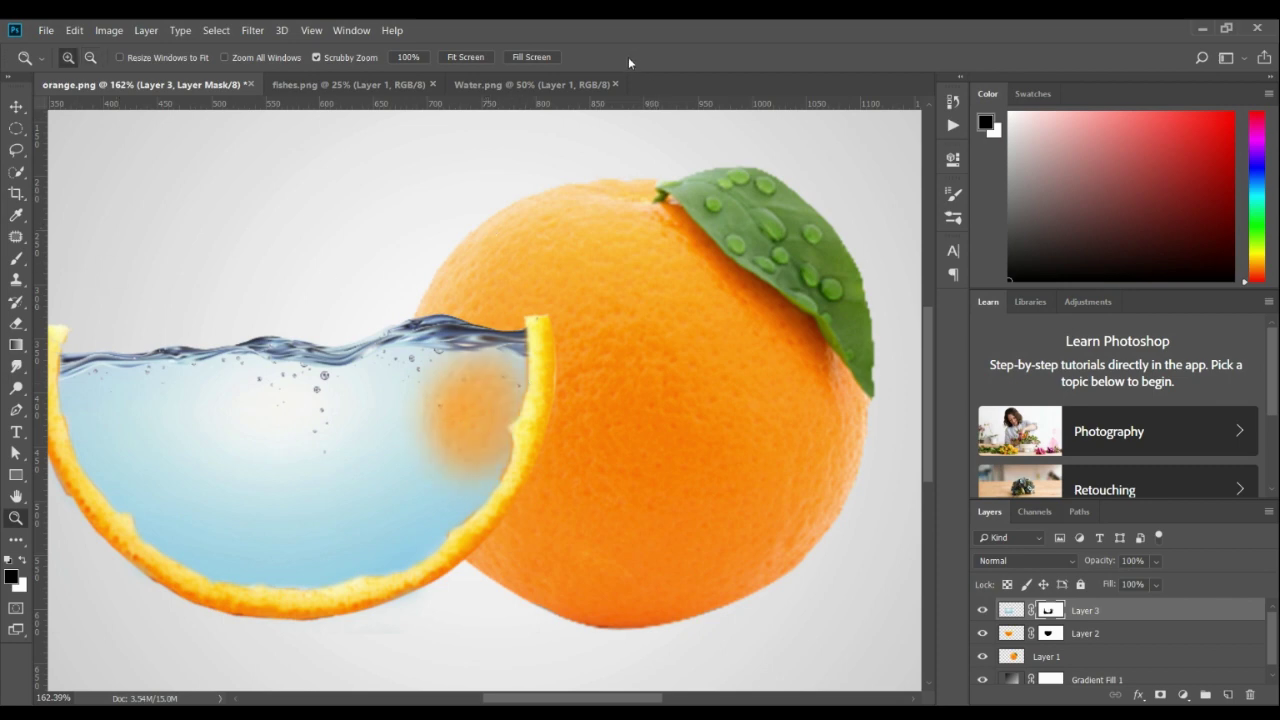
{"action": "key", "text": "ctrl+z"}
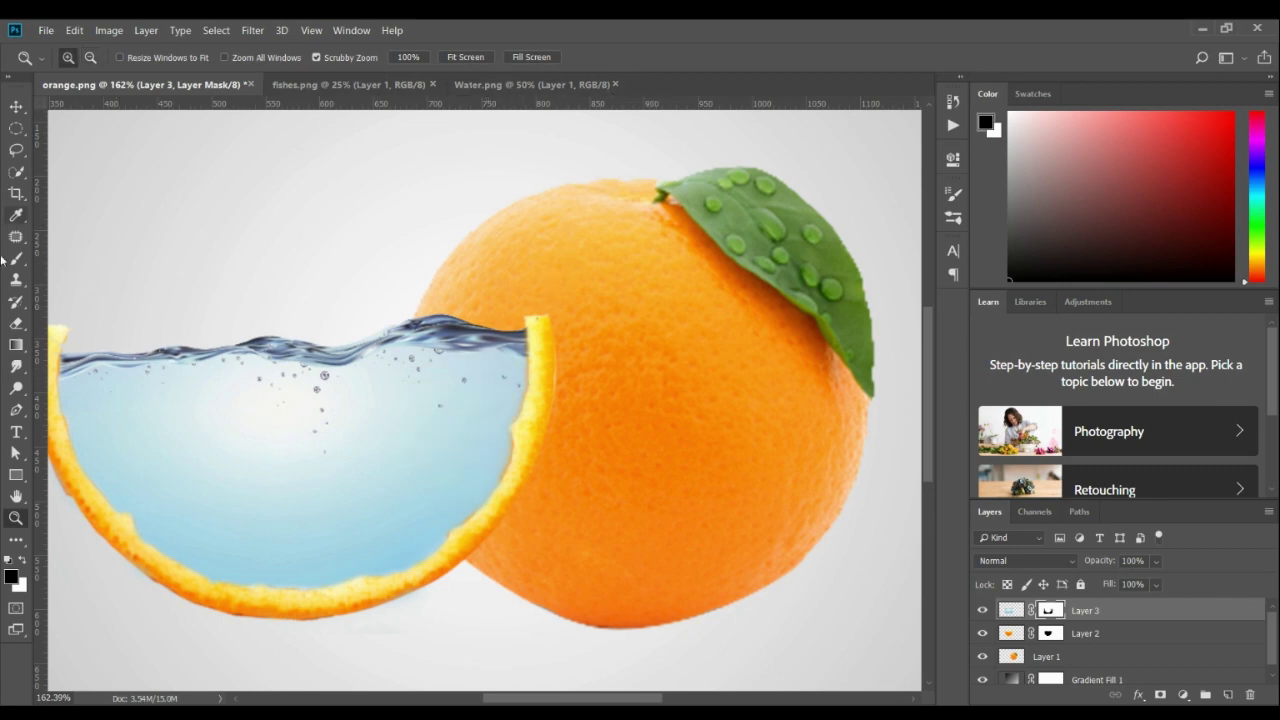
{"action": "key", "text": "b"}
{"action": "left_click", "coordinate": [349, 57]}
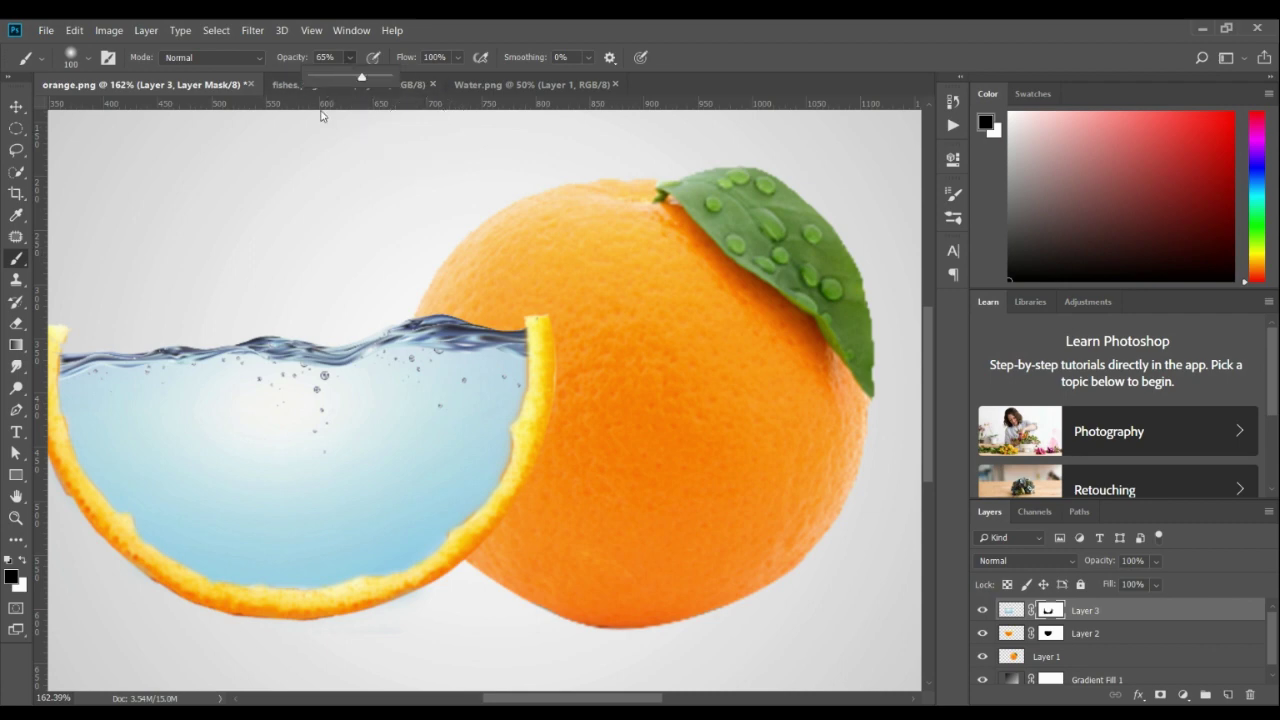
{"action": "left_click_drag", "start_coordinate": [362, 77], "coordinate": [325, 77]}
{"action": "key", "text": "bracketright"}
{"action": "mouse_move", "coordinate": [469, 385]}
{"action": "left_mouse_down"}
{"action": "mouse_move", "coordinate": [457, 386]}
{"action": "mouse_move", "coordinate": [486, 400]}
{"action": "mouse_move", "coordinate": [443, 486]}
{"action": "mouse_move", "coordinate": [409, 400]}
{"action": "mouse_move", "coordinate": [437, 486]}
{"action": "mouse_move", "coordinate": [466, 451]}
{"action": "mouse_move", "coordinate": [457, 507]}
{"action": "mouse_move", "coordinate": [429, 409]}
{"action": "mouse_move", "coordinate": [480, 400]}
{"action": "mouse_move", "coordinate": [432, 497]}
{"action": "left_mouse_up"}
{"action": "key", "text": "x"}
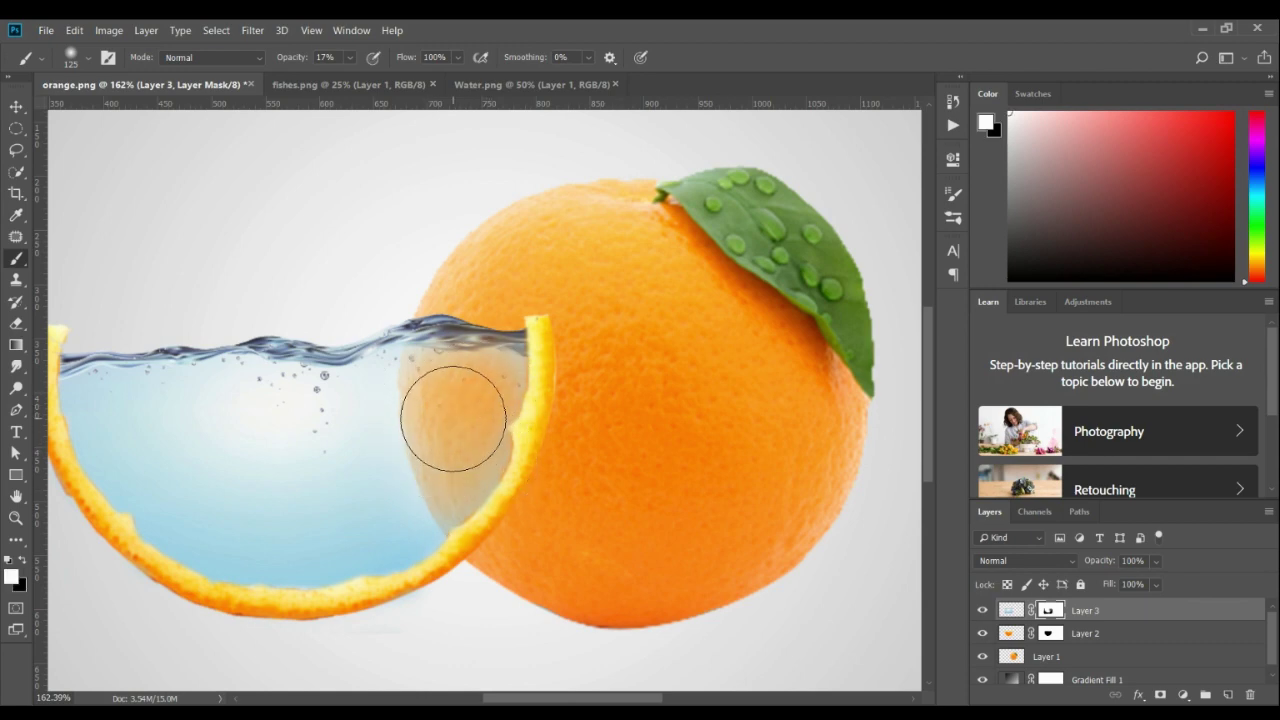
{"action": "scroll", "coordinate": [449, 460], "scroll_direction": "down", "scroll_amount": 5}
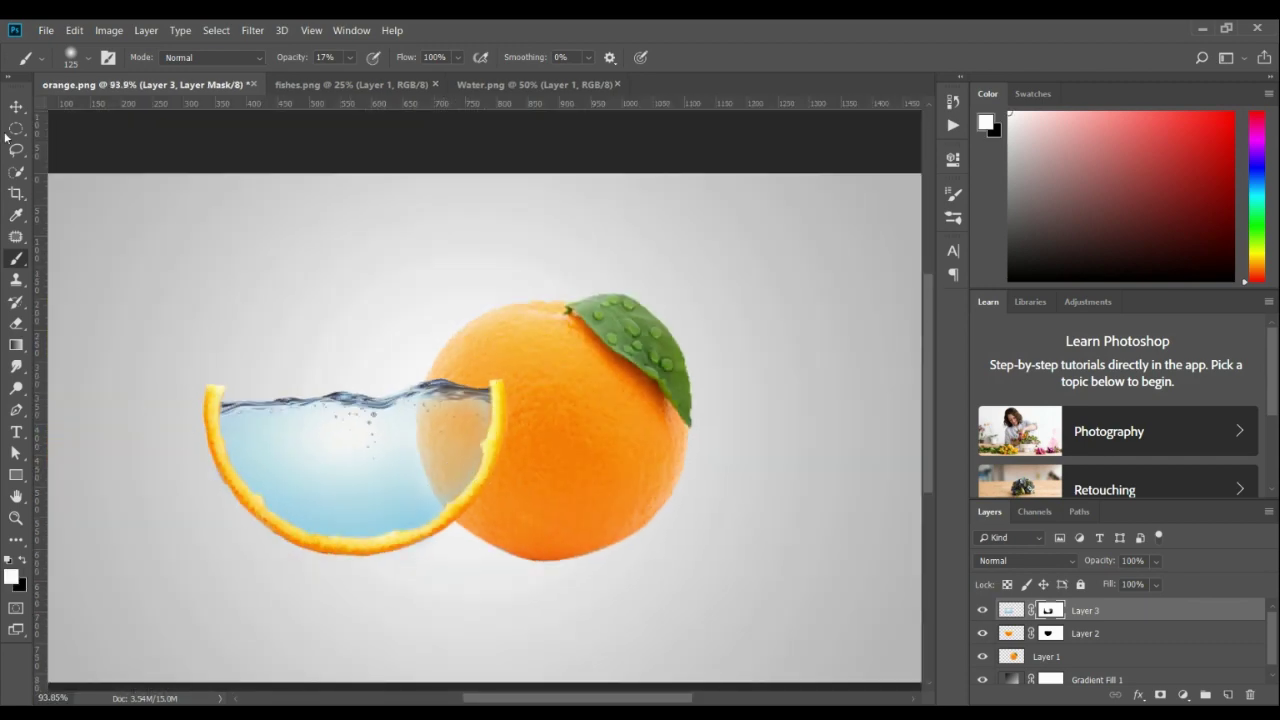
{"action": "left_click", "coordinate": [16, 106]}
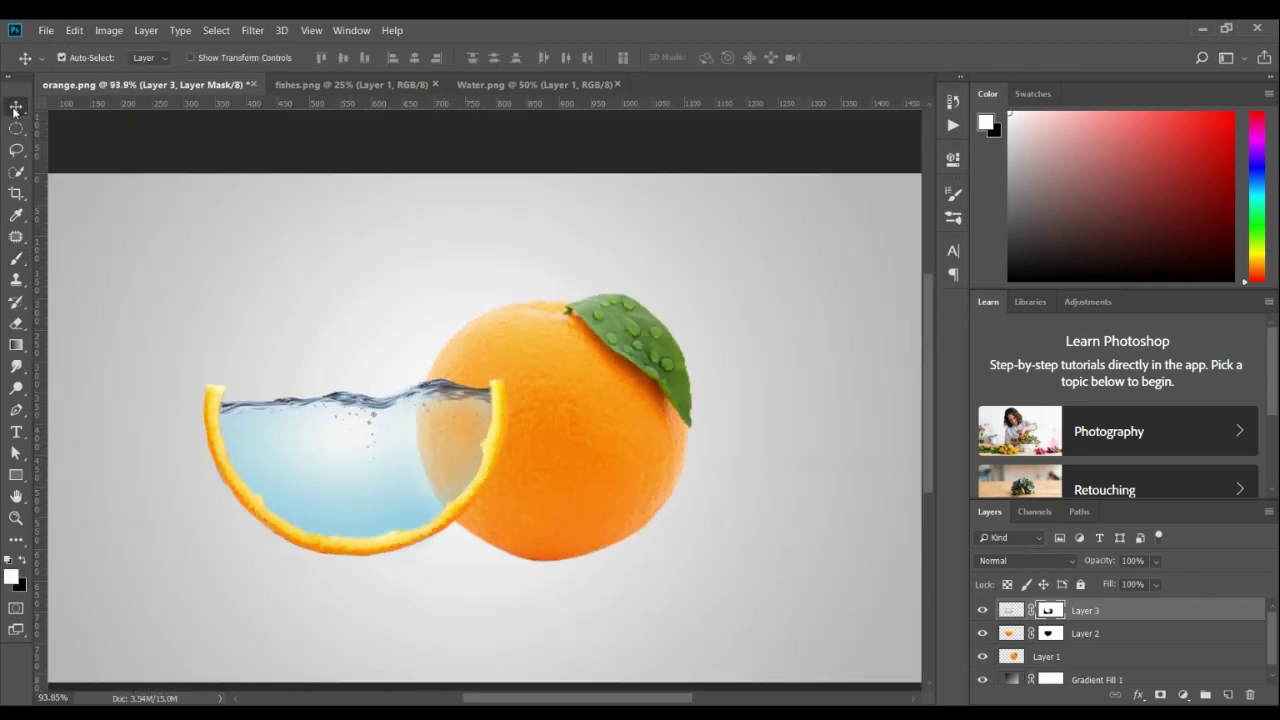
Lasso the bottom-centre fish in fishes.png, cut it with Ctrl+X, and return to orange.png.
{"action": "left_click", "coordinate": [370, 86]}
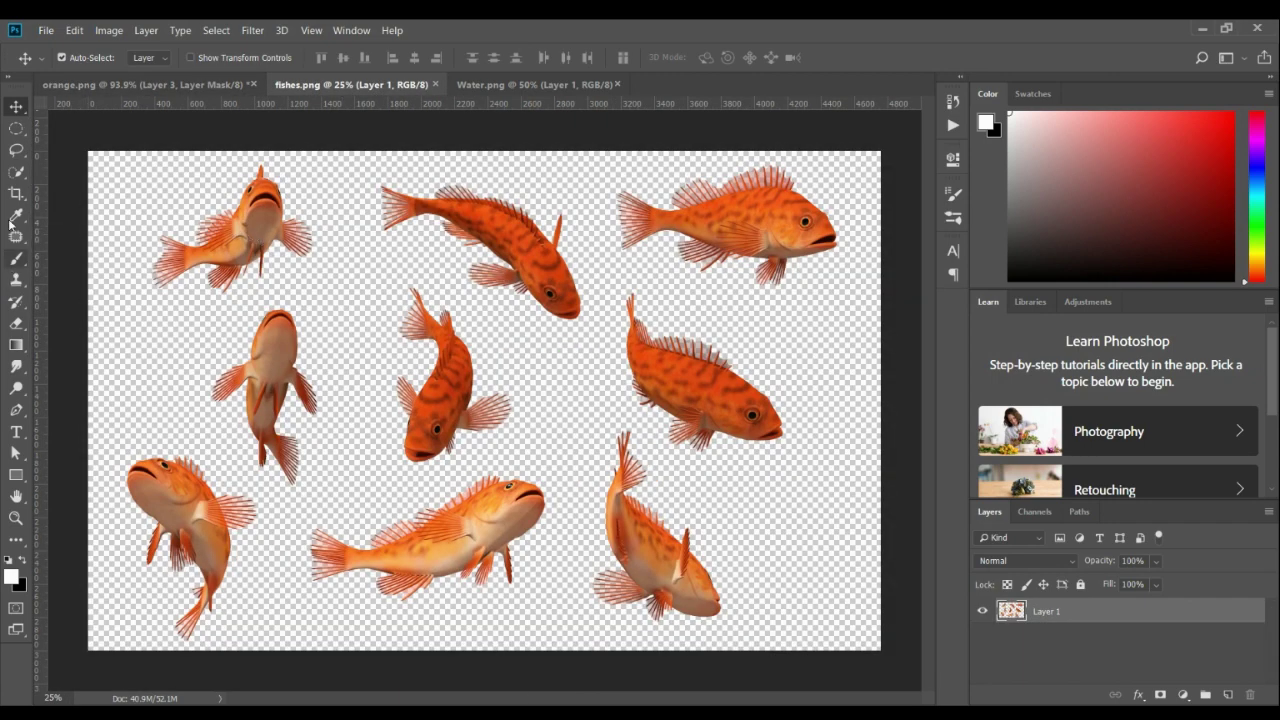
{"action": "left_click", "coordinate": [16, 149]}
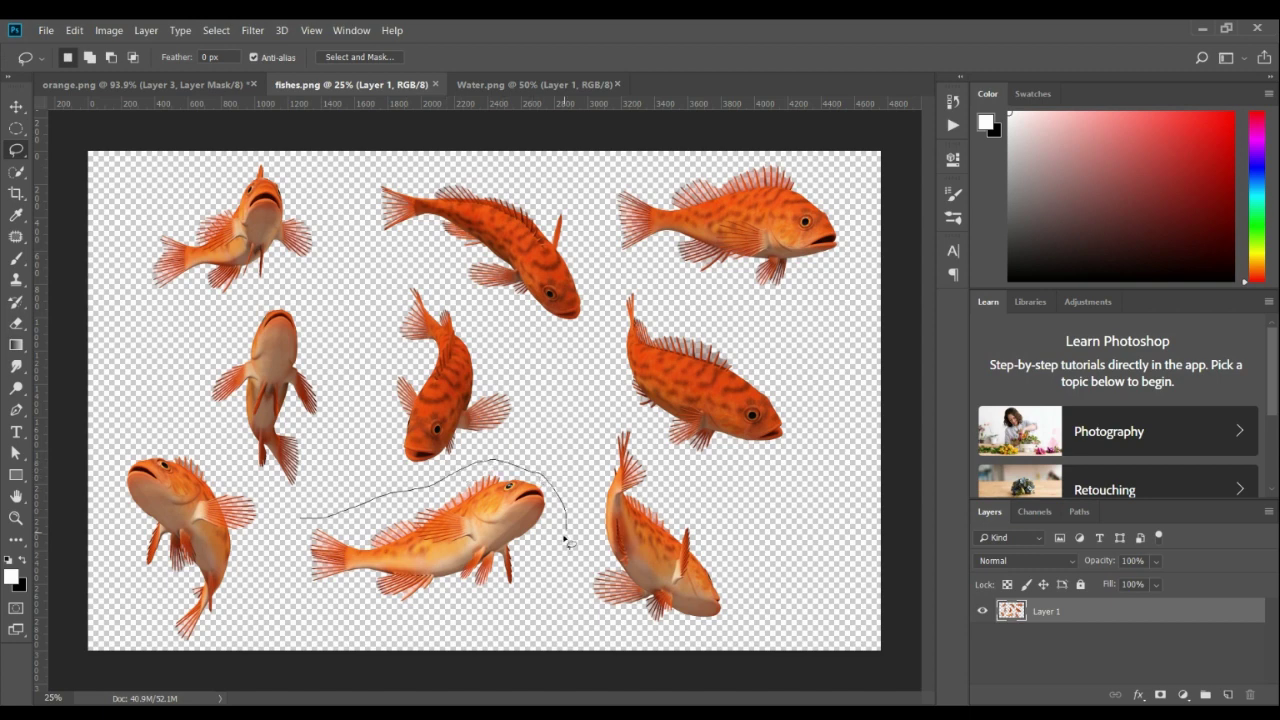
{"action": "left_click_drag", "start_coordinate": [508, 613], "coordinate": [357, 626]}
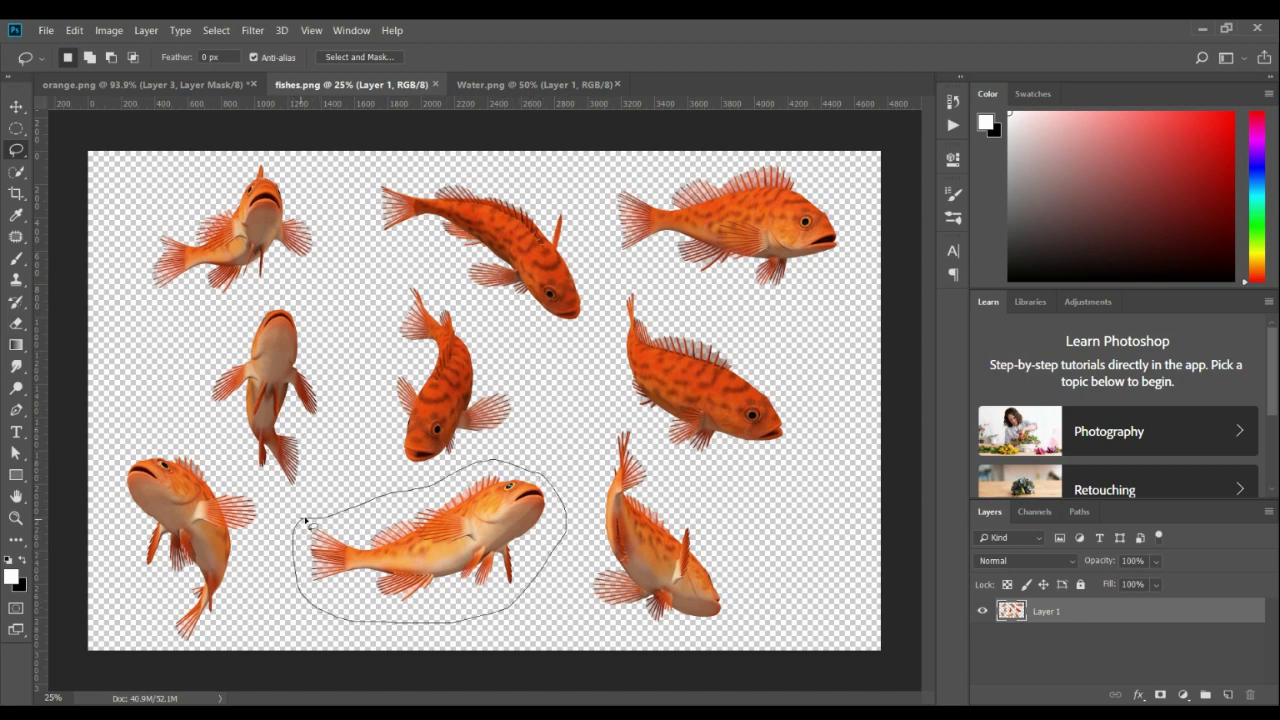
{"action": "left_click_drag", "start_coordinate": [307, 521], "coordinate": [298, 522]}
{"action": "left_click", "coordinate": [16, 106]}
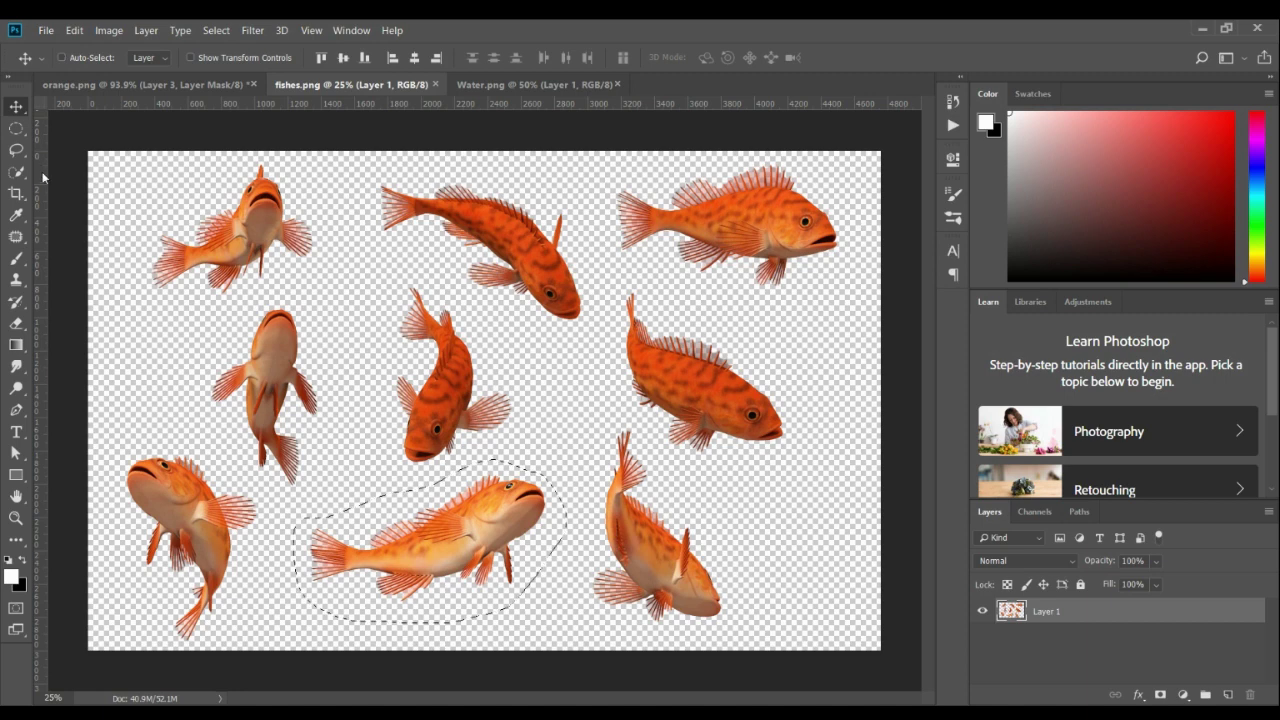
{"action": "left_click", "coordinate": [62, 57]}
{"action": "key", "text": "ctrl+x"}
{"action": "left_click", "coordinate": [163, 92]}
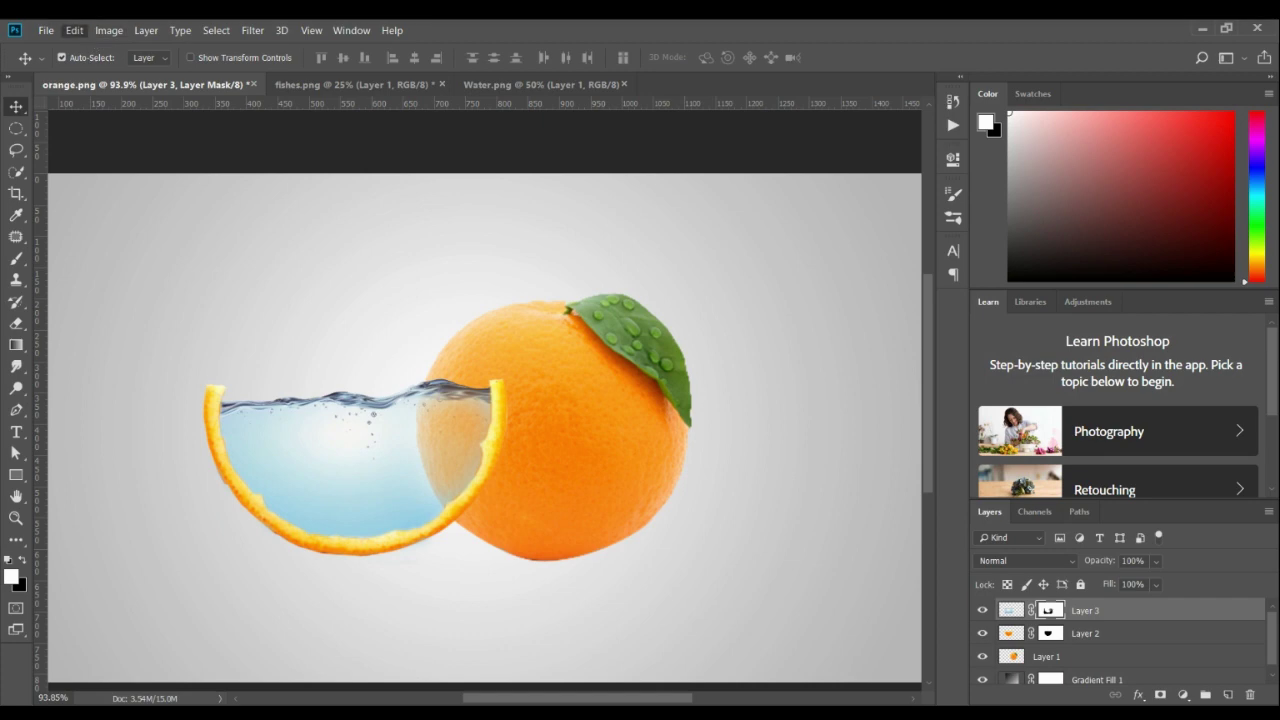
Paste the fish and shrink it to about 18%, placing it inside the slice's water.
{"action": "key", "text": "ctrl+v"}
{"action": "key", "text": "ctrl+t"}
{"action": "key", "text": "ctrl+0"}
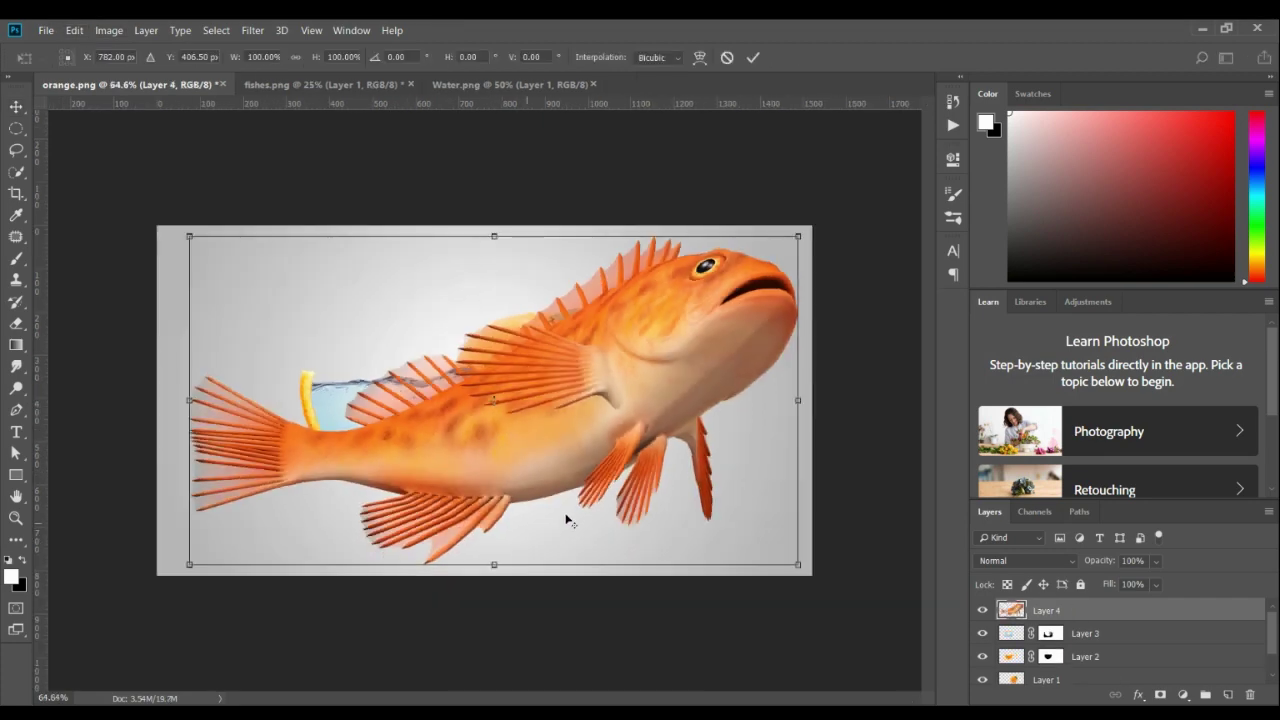
{"action": "left_click_drag", "start_coordinate": [798, 237], "coordinate": [545, 362]}
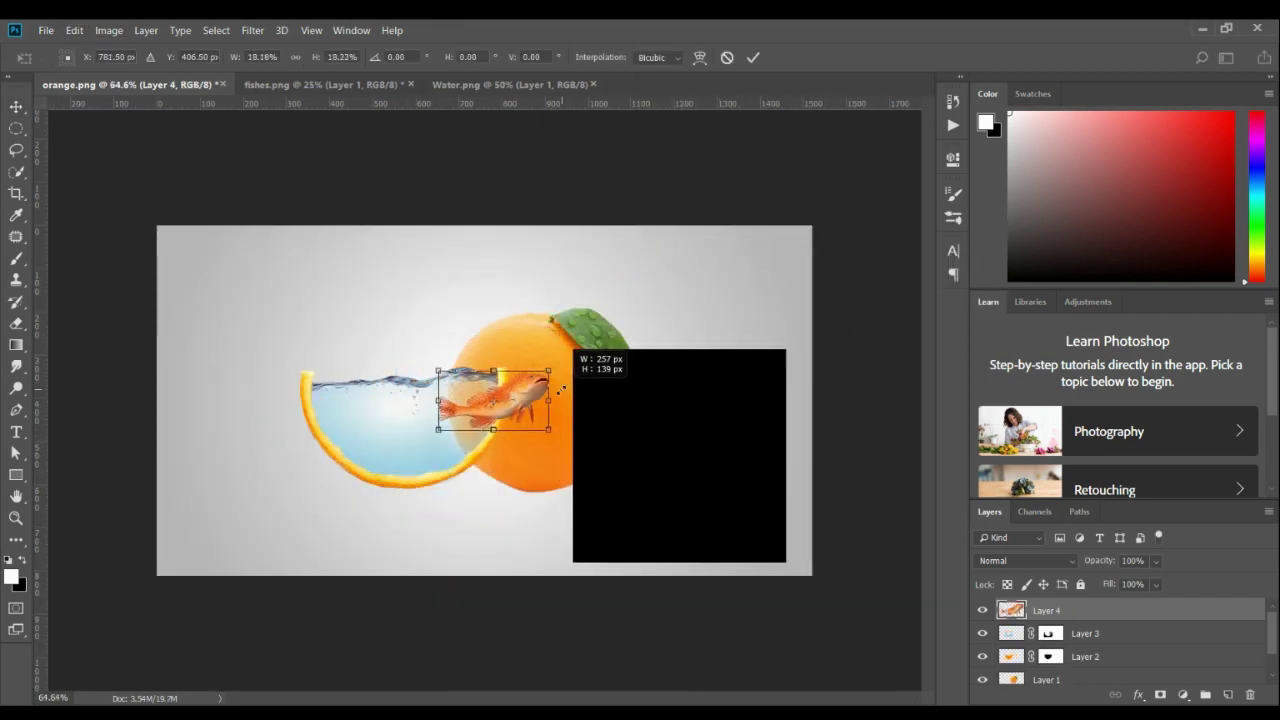
{"action": "scroll", "coordinate": [430, 410], "scroll_direction": "up", "scroll_amount": 3}
{"action": "left_click_drag", "start_coordinate": [478, 428], "coordinate": [447, 402]}
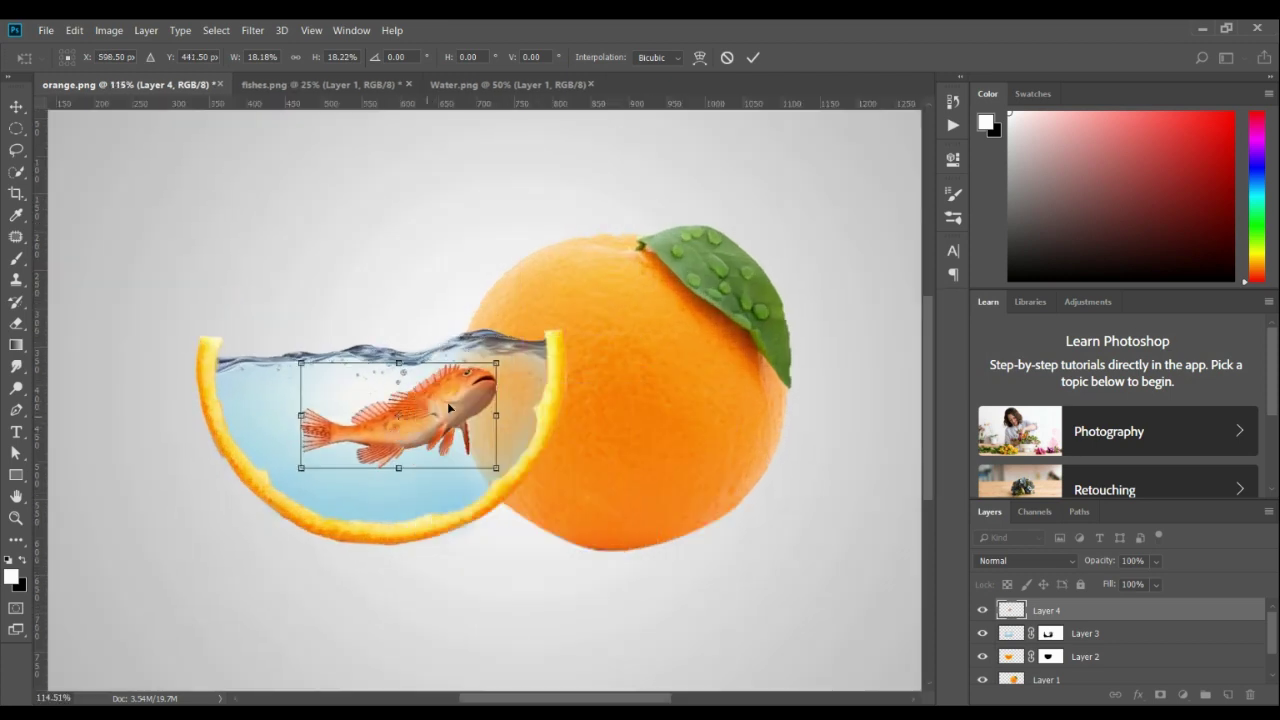
{"action": "left_click_drag", "start_coordinate": [493, 363], "coordinate": [387, 432]}
{"action": "left_click", "coordinate": [753, 57]}
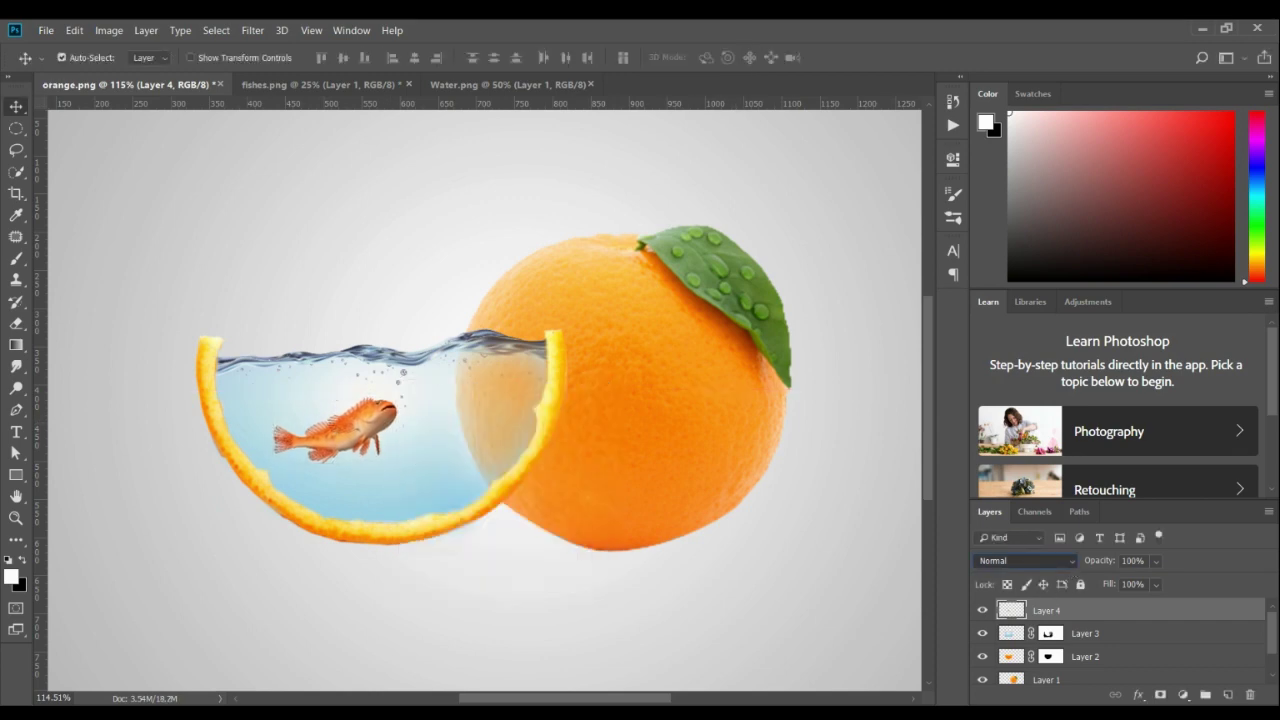
Set the fish layer to Multiply, add a layer mask and brush black over the tail.
{"action": "left_click", "coordinate": [1025, 560]}
{"action": "left_click", "coordinate": [990, 198]}
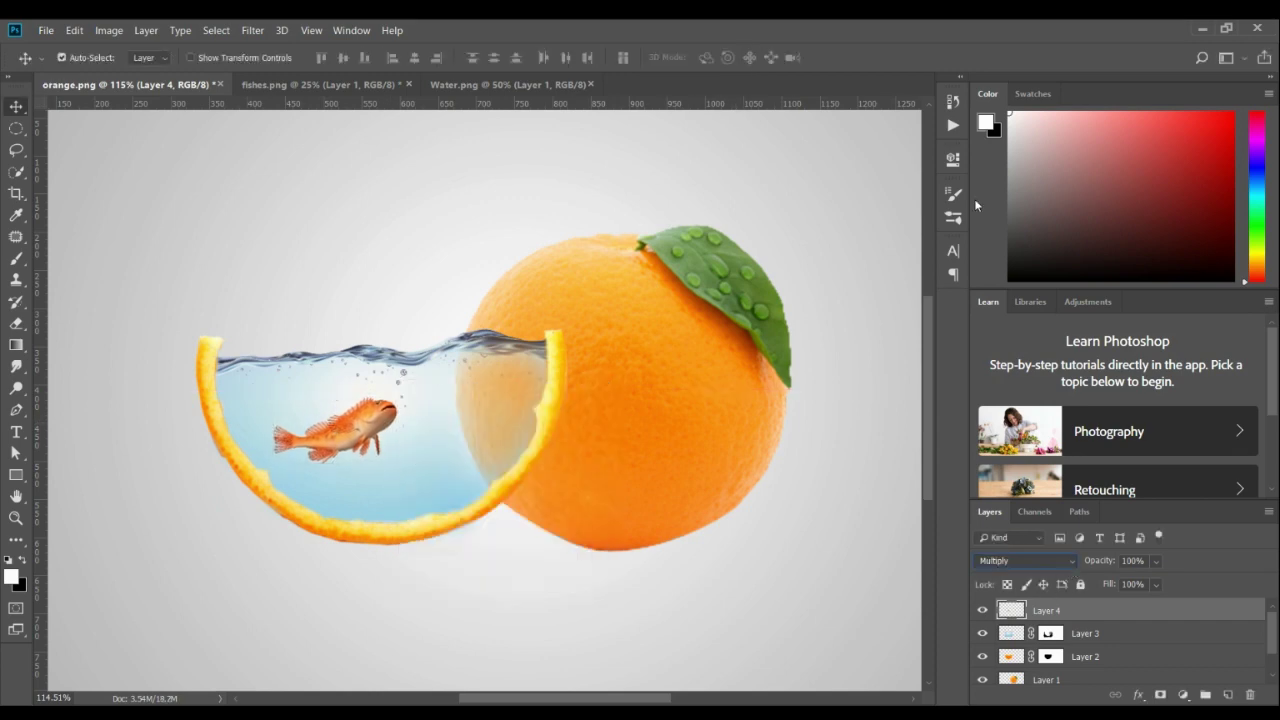
{"action": "left_click", "coordinate": [1160, 695]}
{"action": "left_click", "coordinate": [21, 259]}
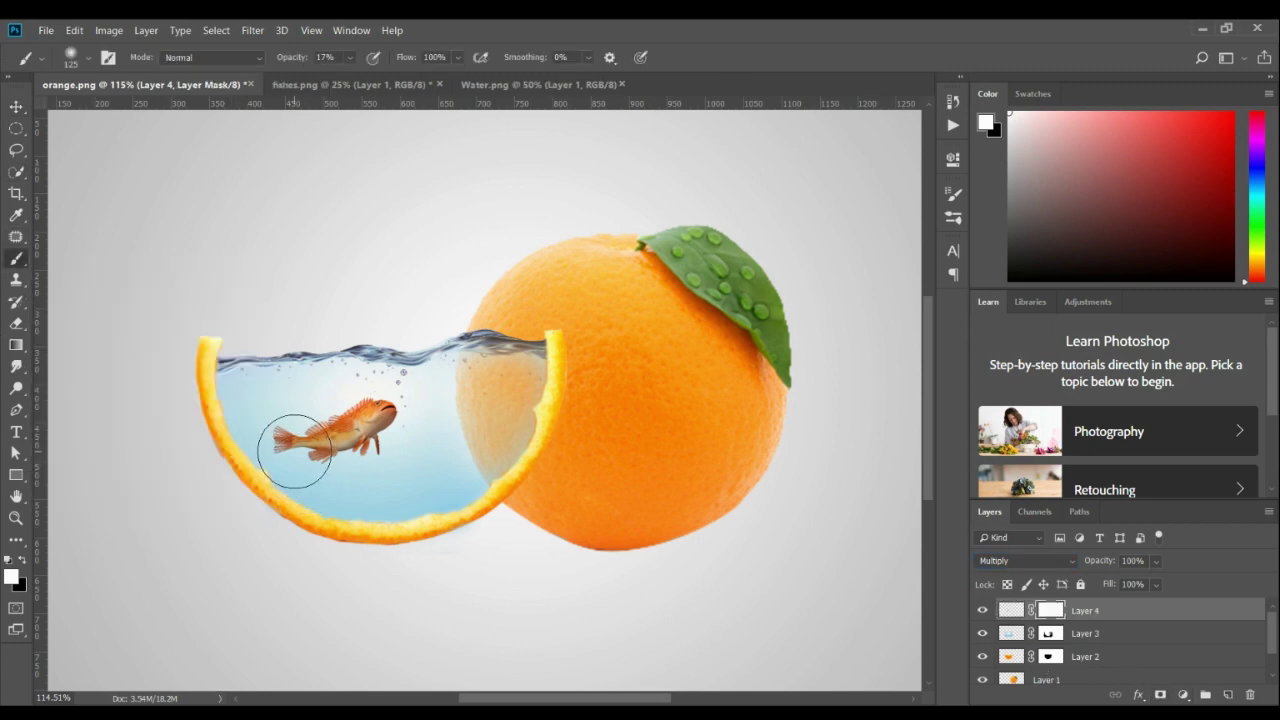
{"action": "key", "text": "x"}
{"action": "left_click_drag", "start_coordinate": [300, 448], "coordinate": [316, 452]}
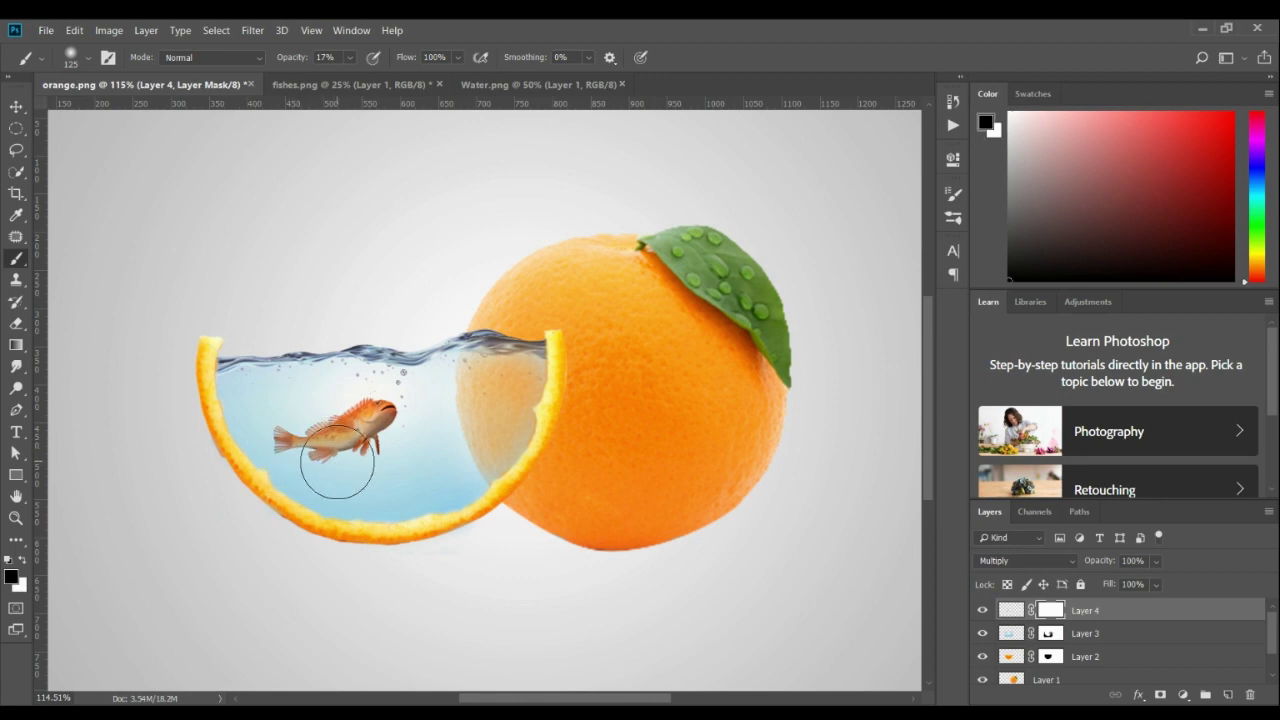
{"action": "left_click", "coordinate": [1138, 662]}
{"action": "scroll", "coordinate": [1117, 651], "scroll_direction": "down", "scroll_amount": 1}
{"action": "left_click", "coordinate": [1070, 650]}
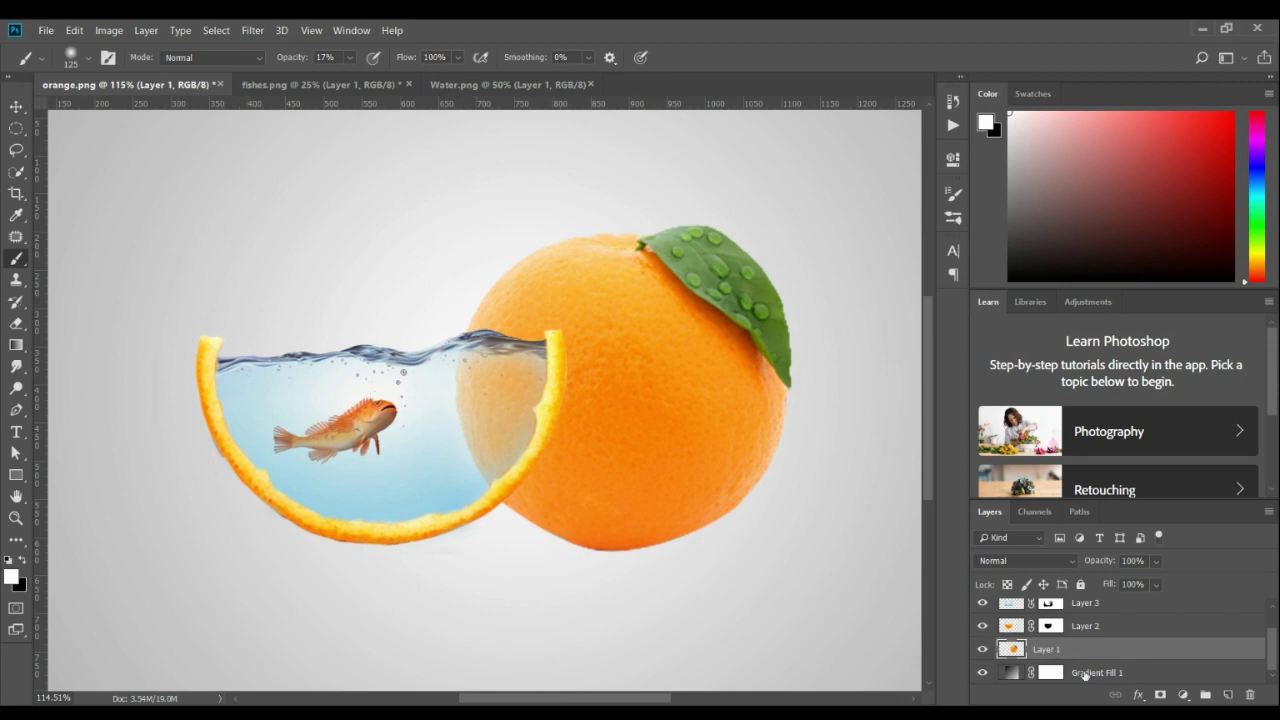
Add a new layer above Gradient Fill 1 with a flattened black brush, size 200, 100% opacity.
{"action": "left_click", "coordinate": [1085, 673]}
{"action": "left_click", "coordinate": [1228, 695]}
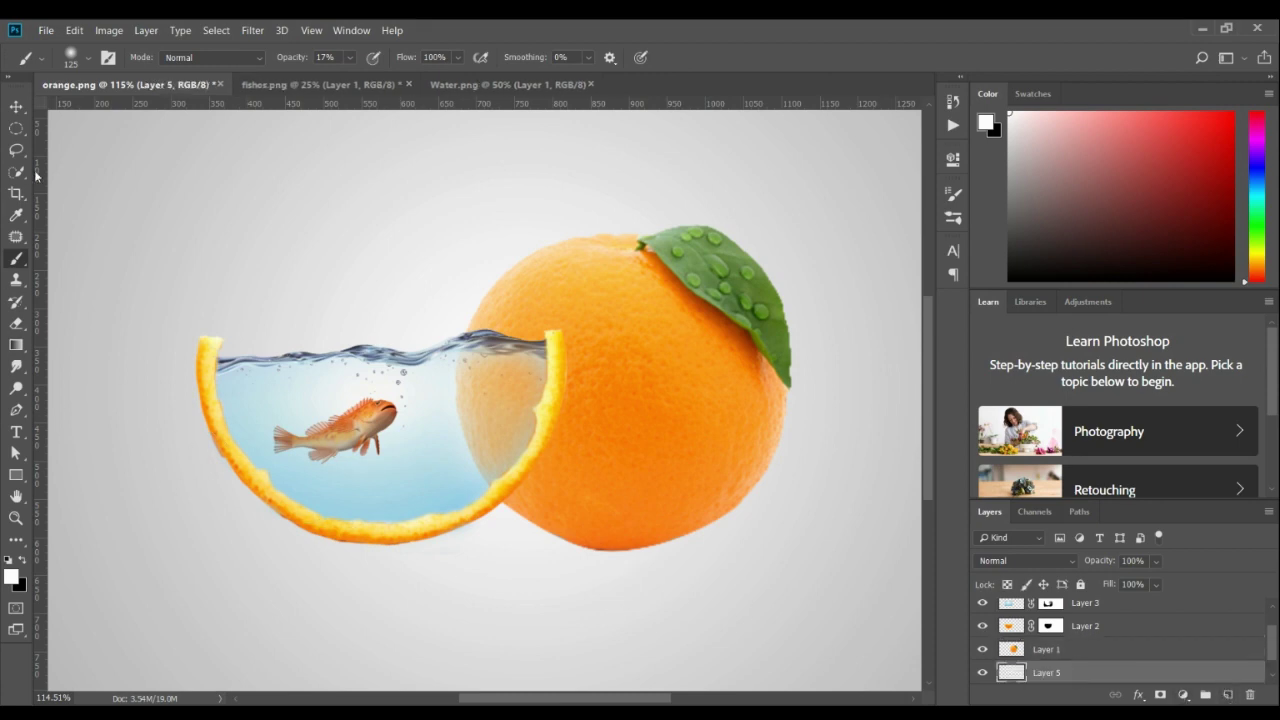
{"action": "left_click", "coordinate": [80, 62]}
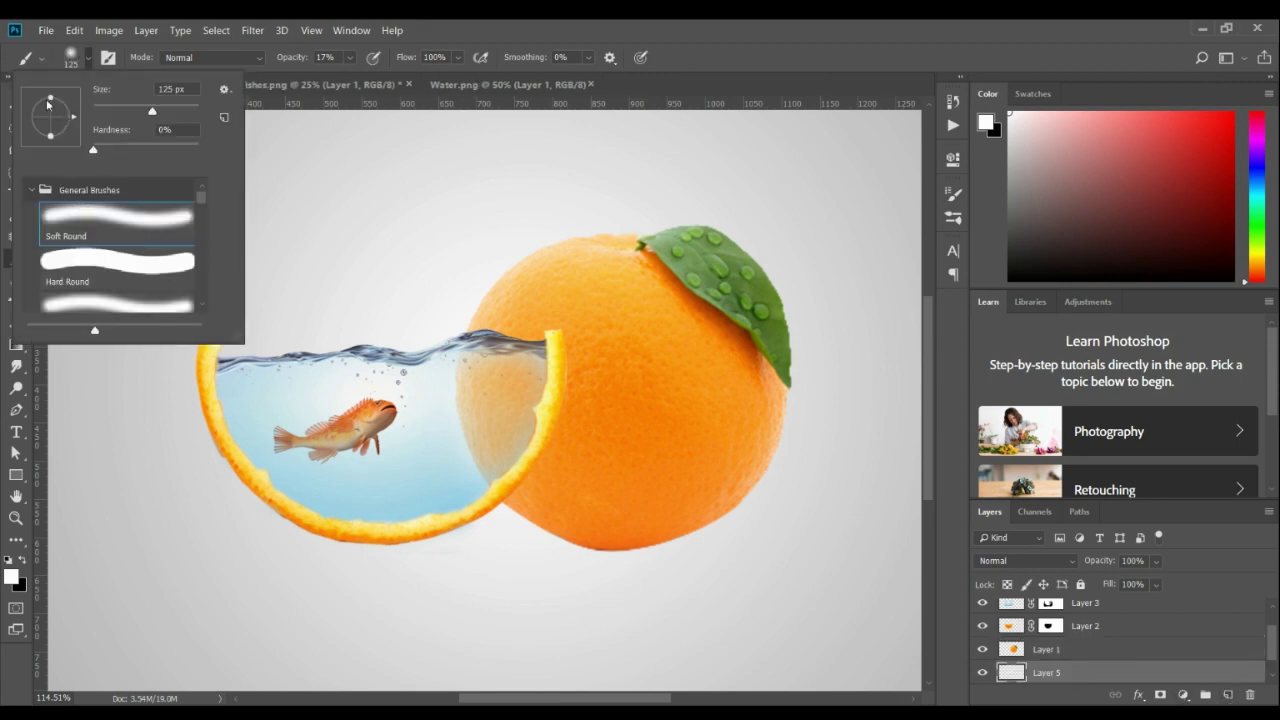
{"action": "left_click_drag", "start_coordinate": [51, 98], "coordinate": [51, 117]}
{"action": "left_click", "coordinate": [614, 64]}
{"action": "key", "text": "x"}
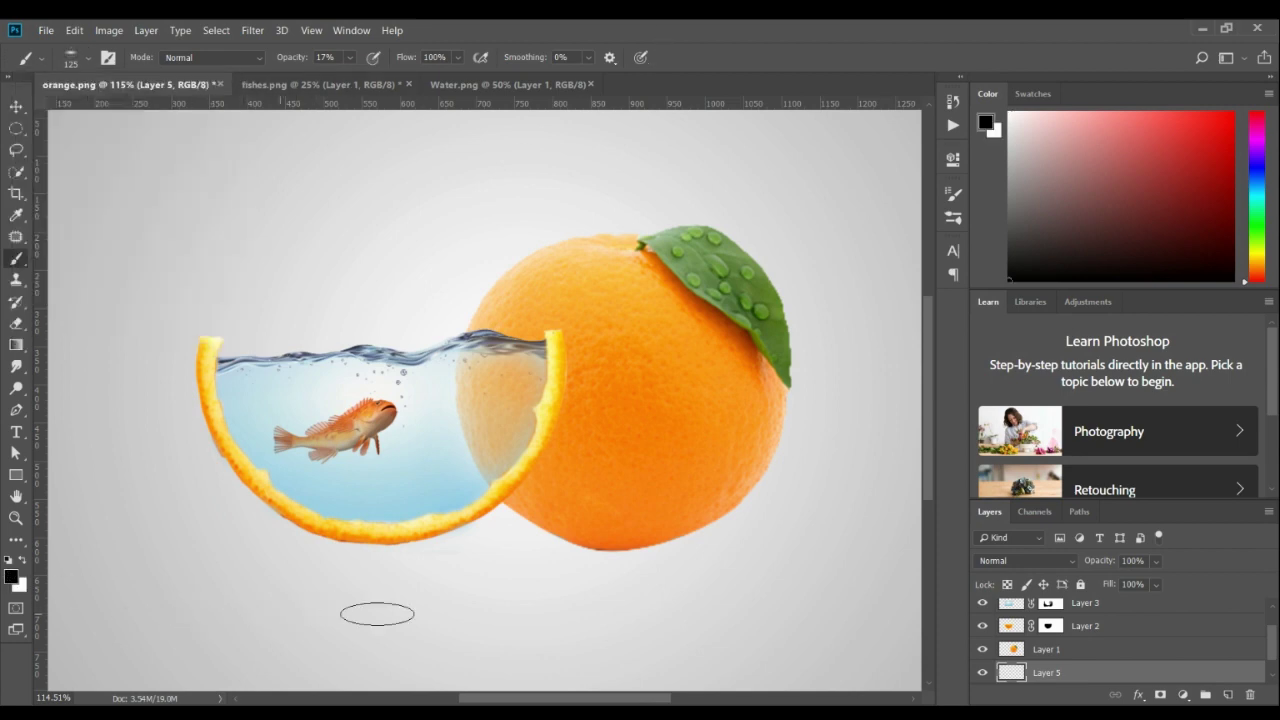
{"action": "key", "text": "bracketright"}
{"action": "key", "text": "bracketright"}
{"action": "key", "text": "bracketright"}
{"action": "key", "text": "bracketright"}
{"action": "key", "text": "bracketright"}
{"action": "key", "text": "bracketright"}
{"action": "key", "text": "0"}
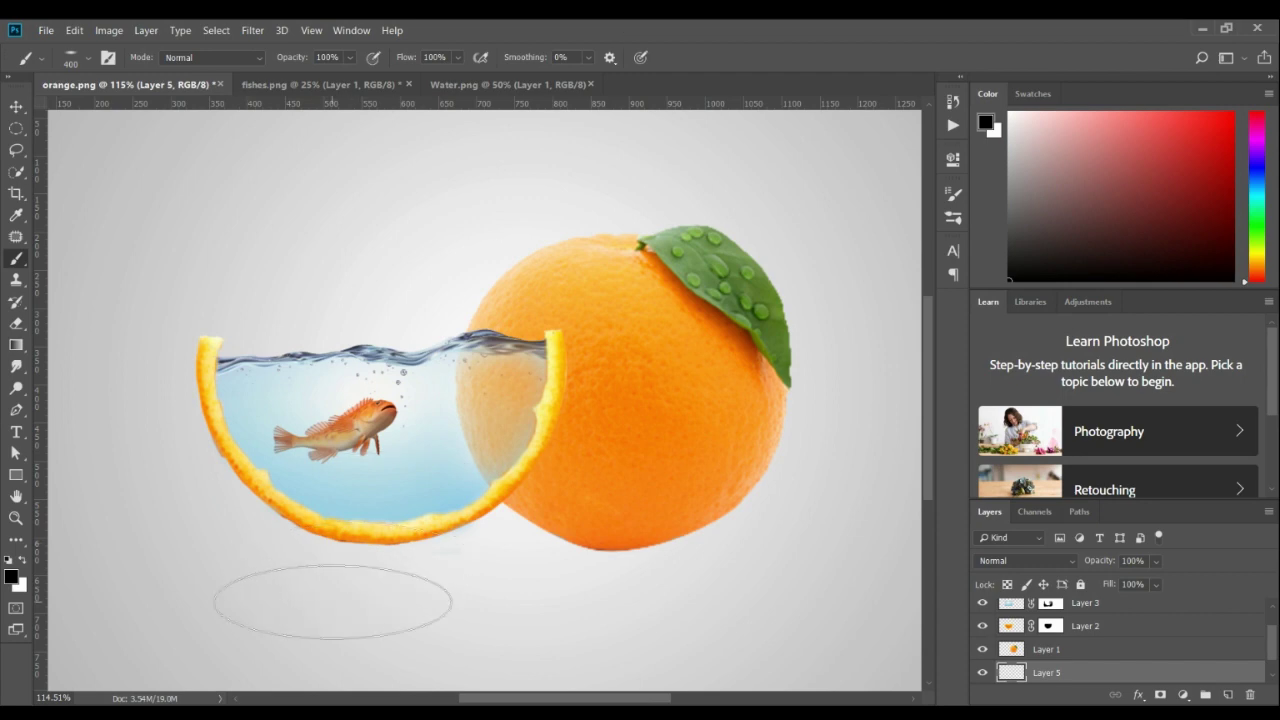
Paint dark shadows beneath the slice and the orange, and set the layer opacity to 70%.
{"action": "left_click", "coordinate": [378, 540]}
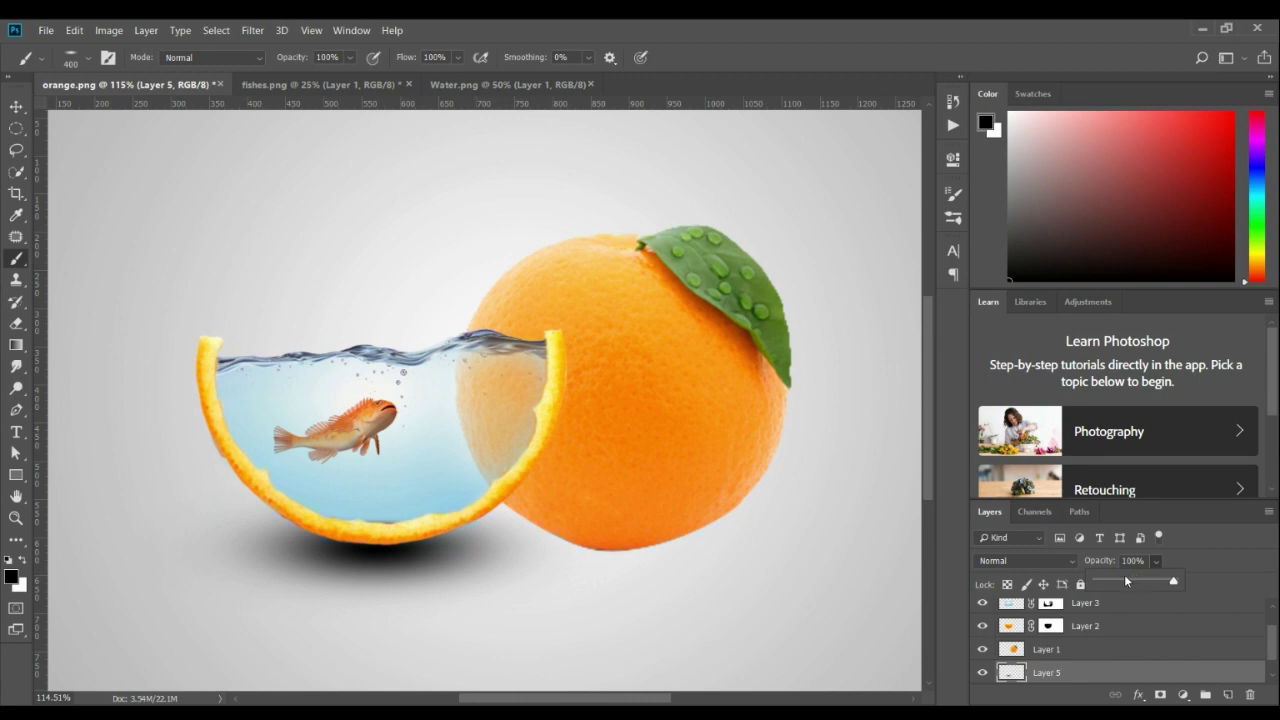
{"action": "left_click_drag", "start_coordinate": [1125, 583], "coordinate": [1153, 585]}
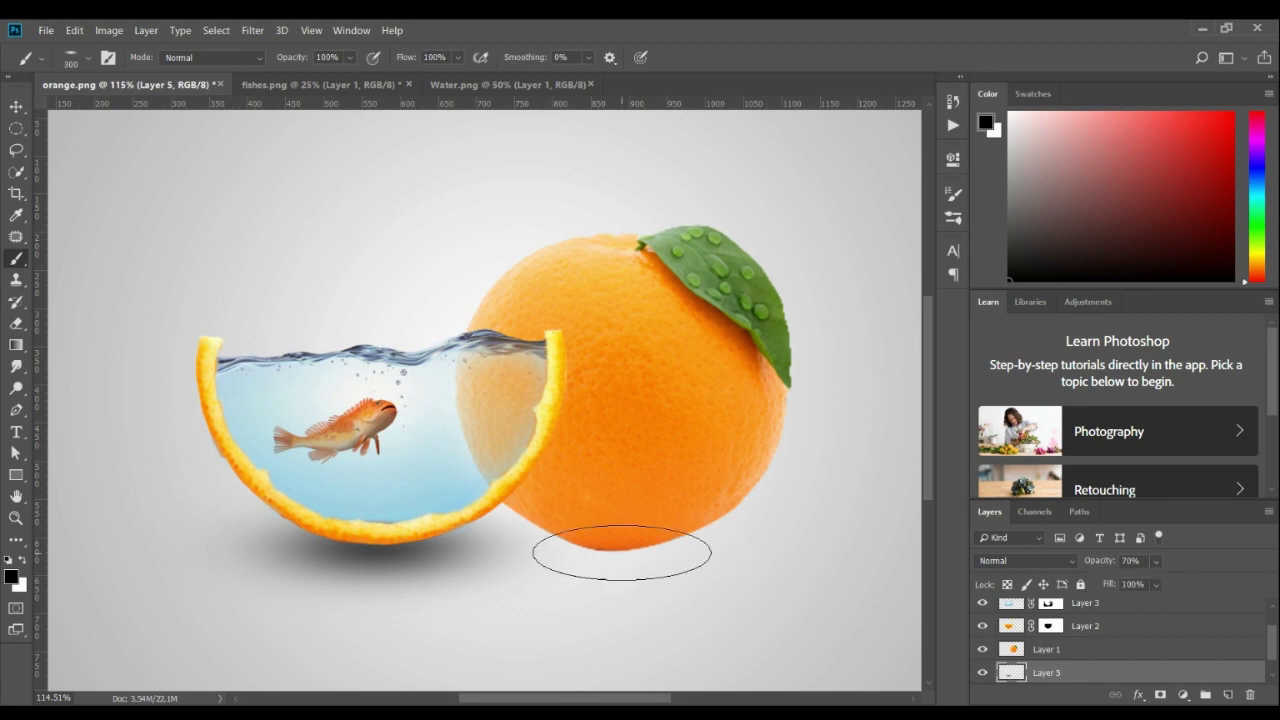
{"action": "left_click", "coordinate": [621, 552]}
{"action": "key", "text": "bracketleft"}
{"action": "key", "text": "bracketleft"}
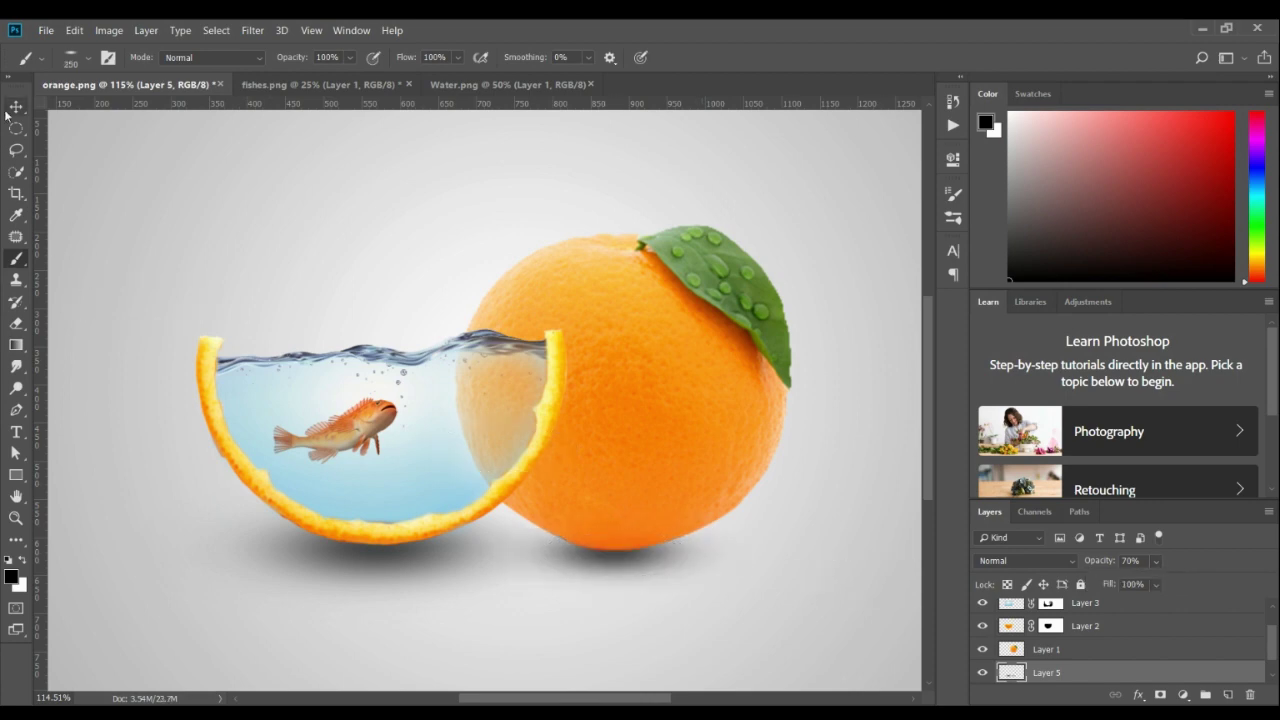
{"action": "left_click", "coordinate": [16, 107]}
{"action": "scroll", "coordinate": [294, 246], "scroll_direction": "down", "scroll_amount": 3}
{"action": "scroll", "coordinate": [306, 283], "scroll_direction": "down", "scroll_amount": 2}
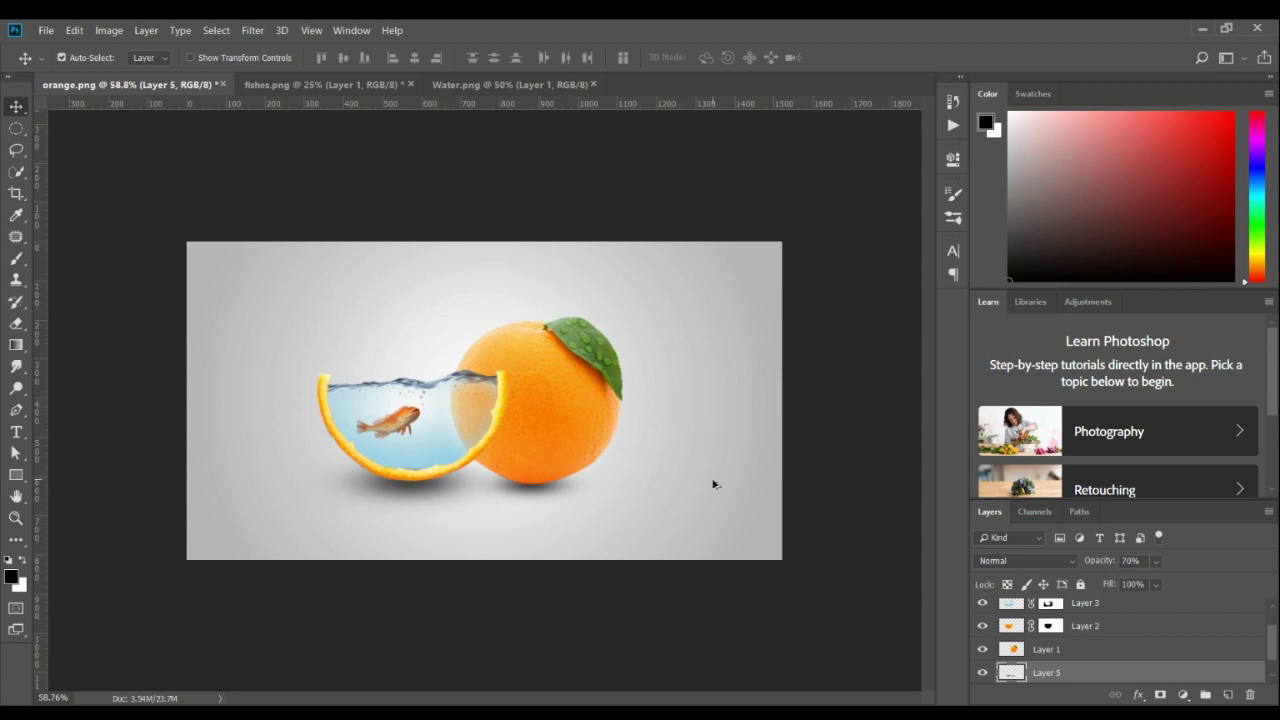
Rename Layer 5 in the Layers panel to "shadow".
{"action": "scroll", "coordinate": [183, 252], "scroll_direction": "up", "scroll_amount": 1}
{"action": "scroll", "coordinate": [737, 477], "scroll_direction": "up", "scroll_amount": 2}
{"action": "double_click", "coordinate": [1046, 673]}
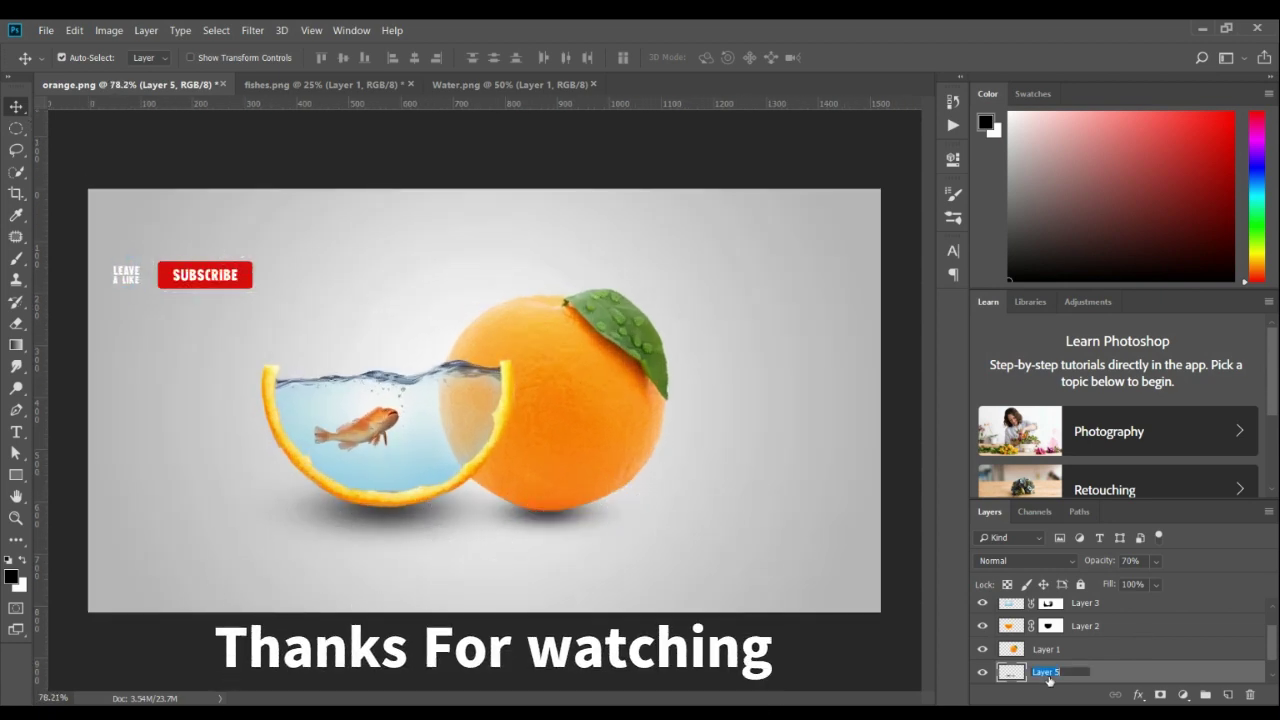
{"action": "type", "text": "shadow"}
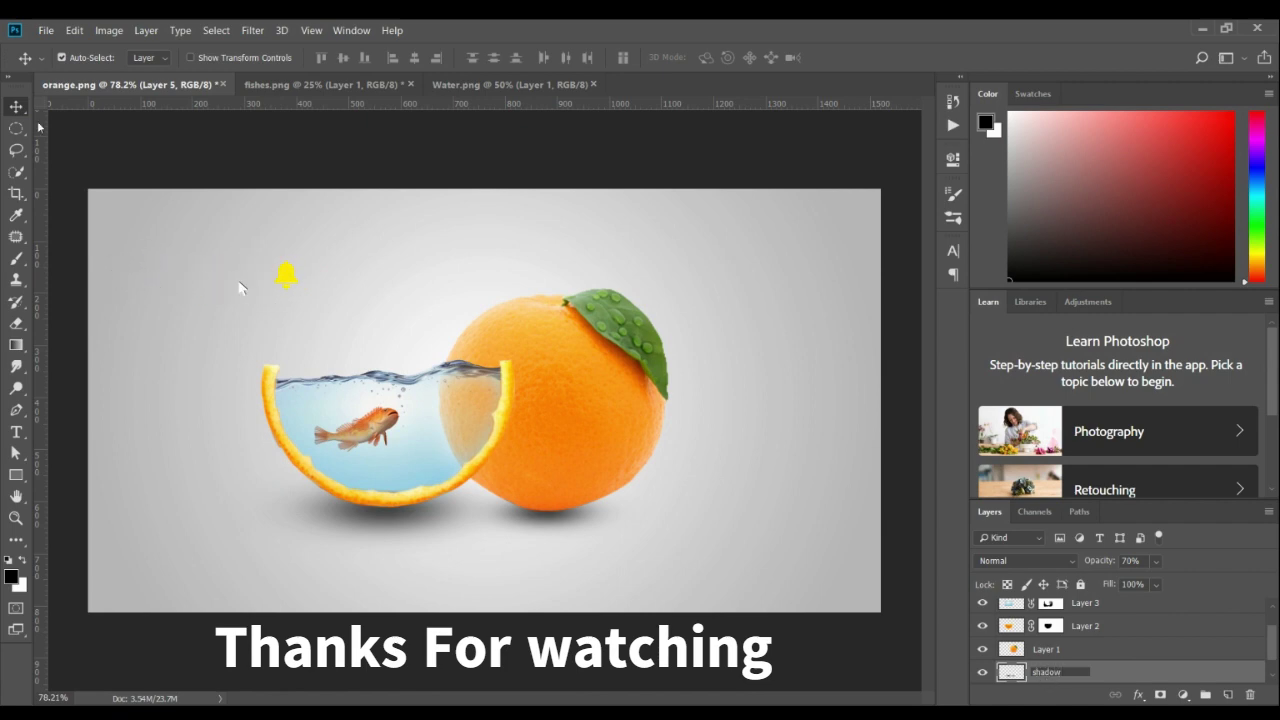
{"action": "key", "text": "Return"}
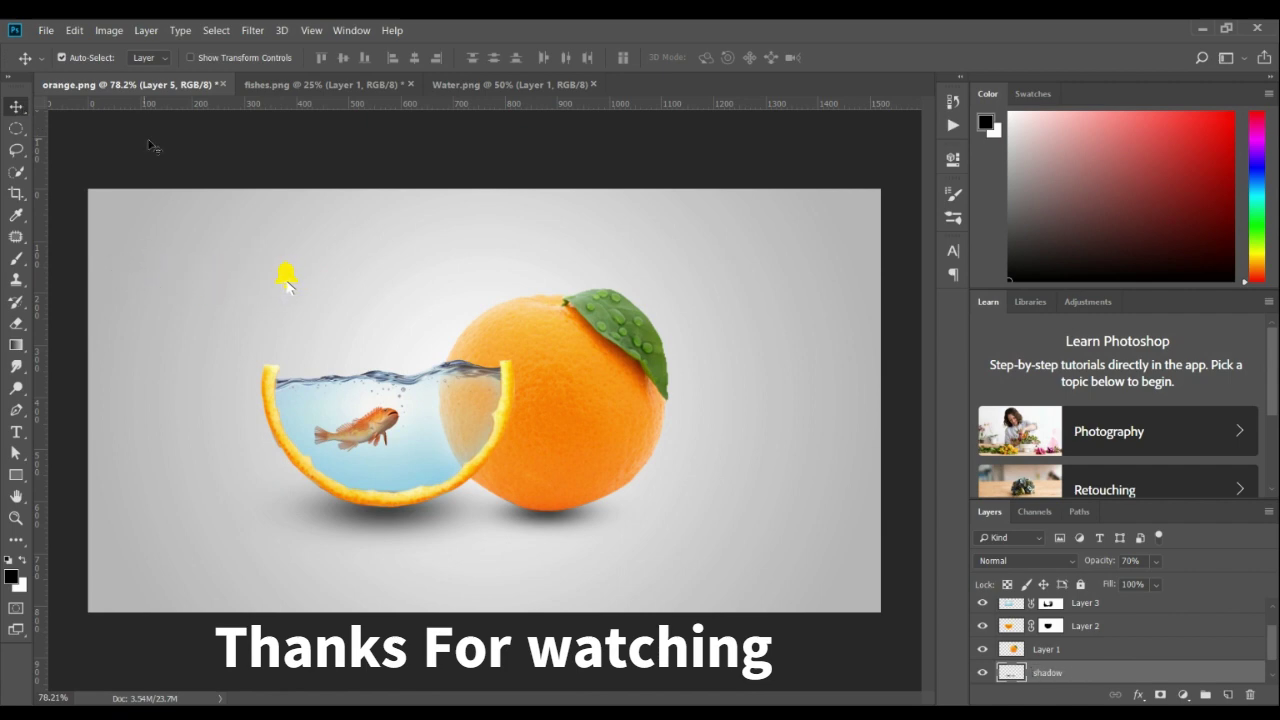